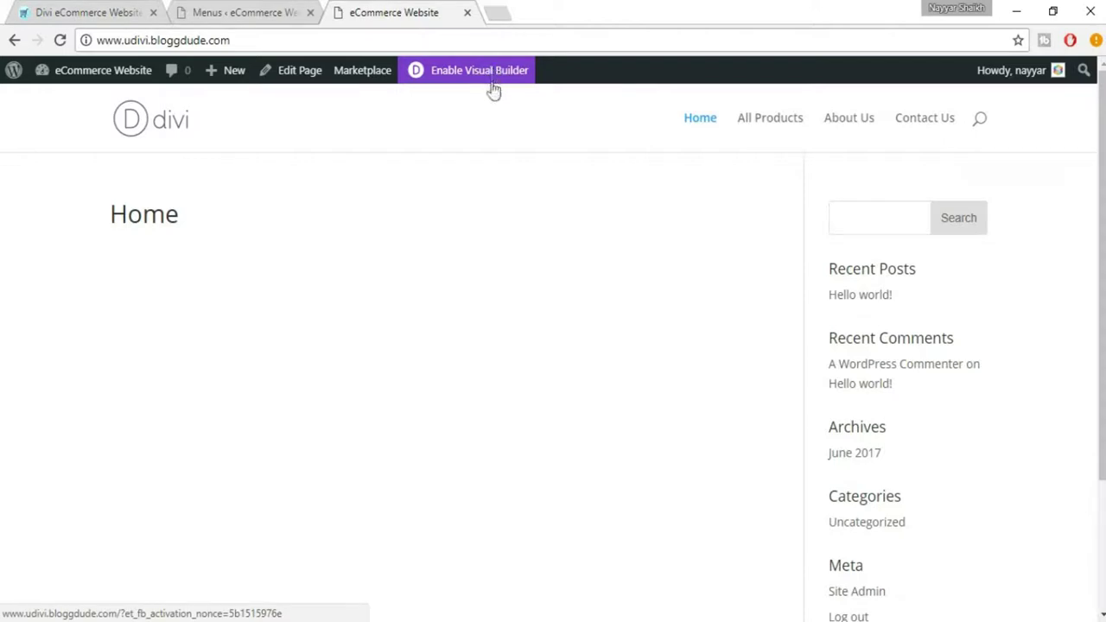
Enable the Visual Builder on the Home page and look over the eDivi demo homepage as a reference.
left_click(467, 79)
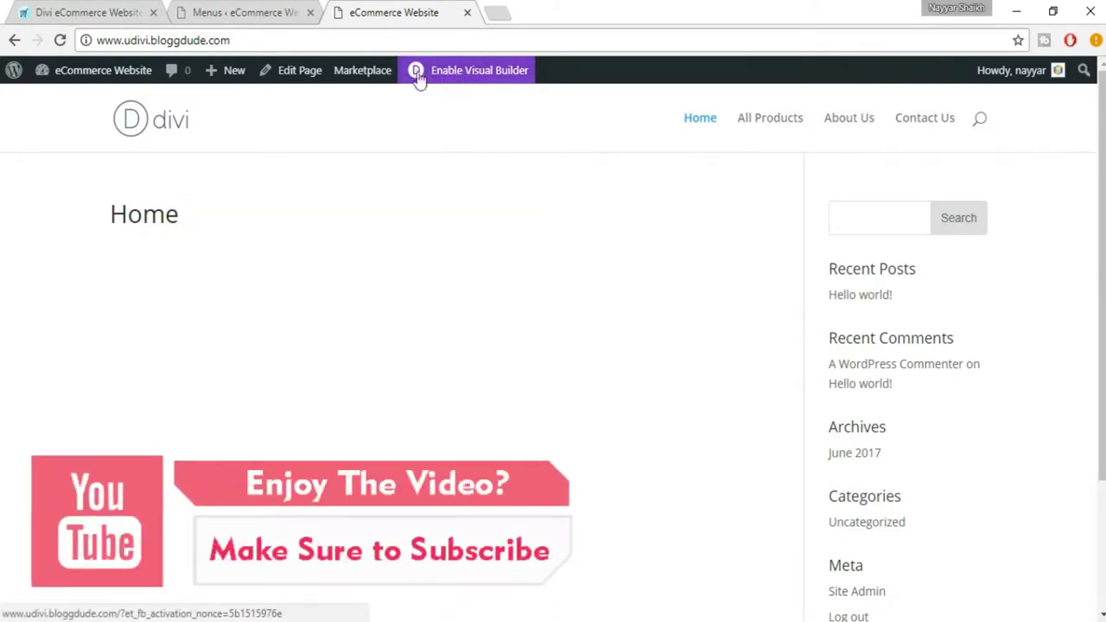
left_click(491, 77)
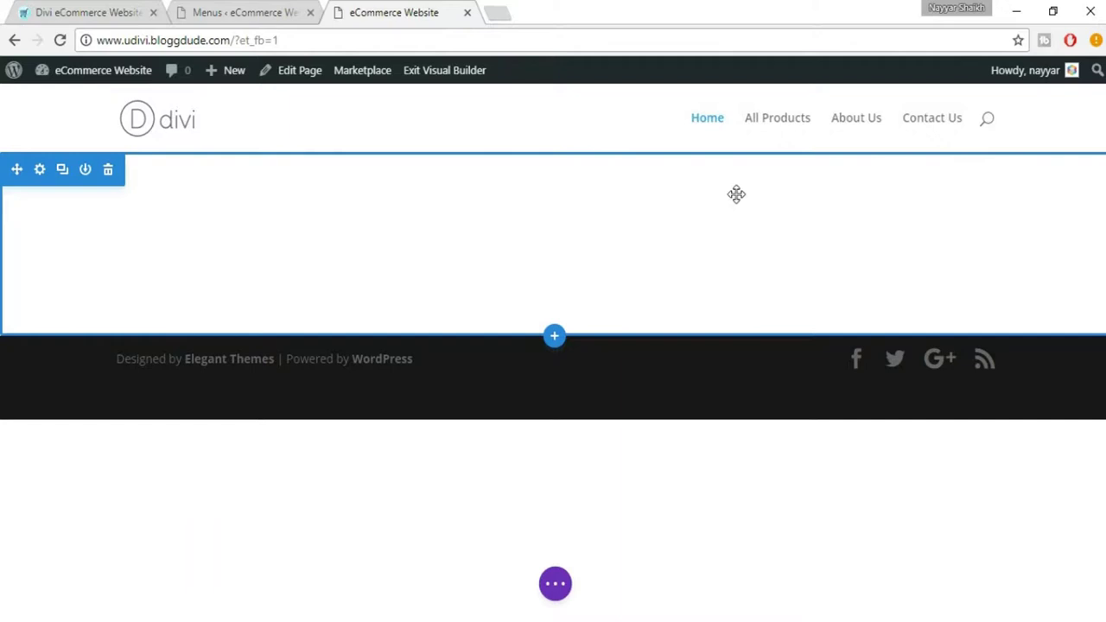
left_click(87, 12)
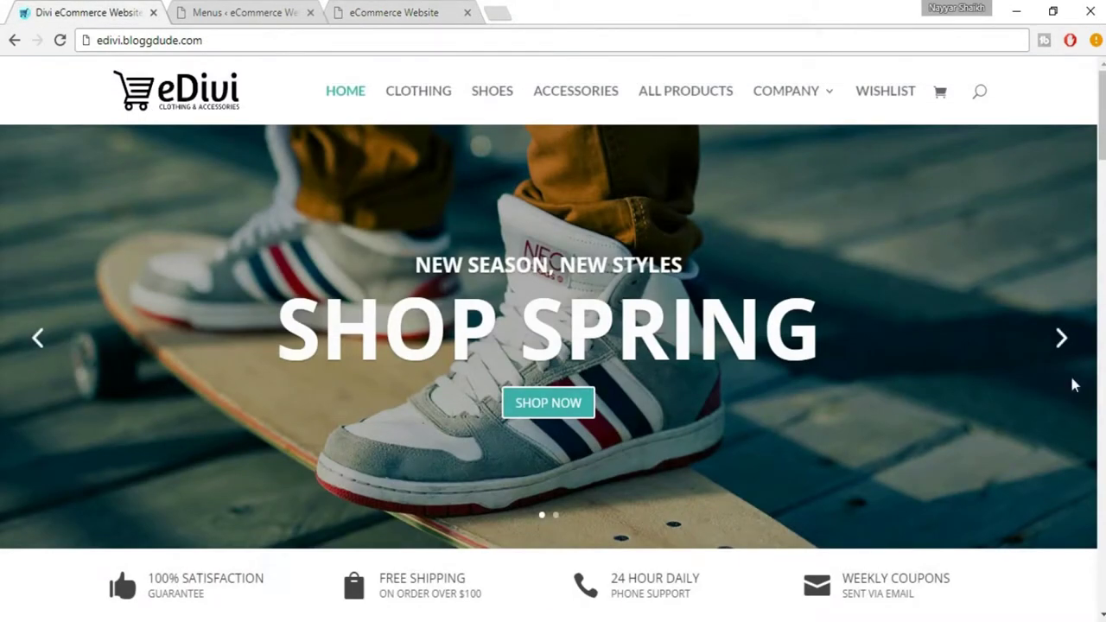
scroll(895, 390, "down", 10)
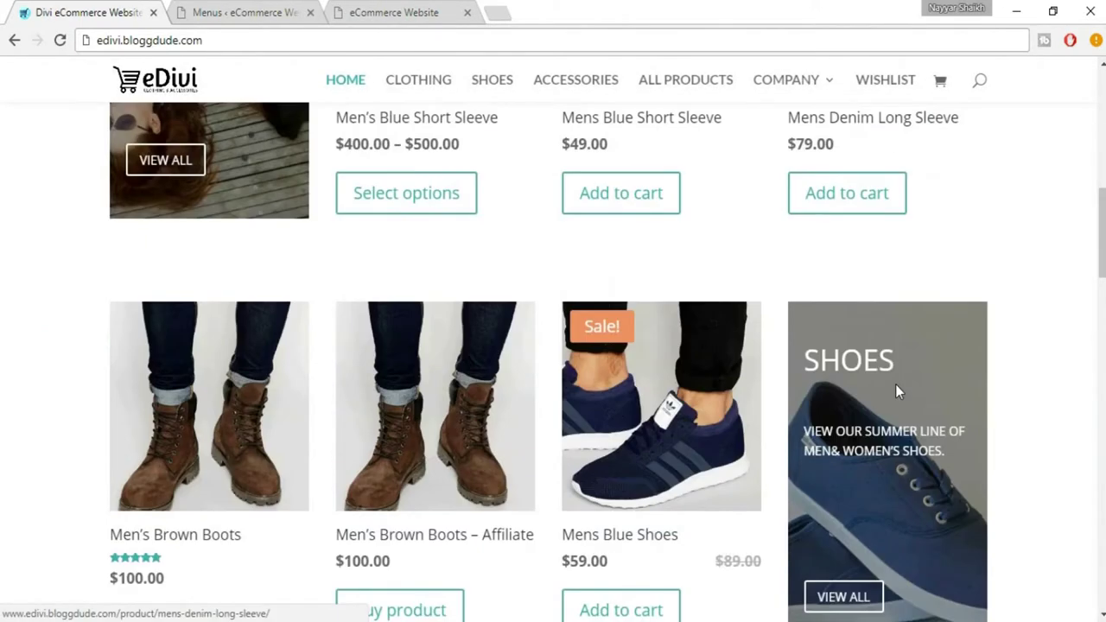
scroll(895, 388, "up", 10)
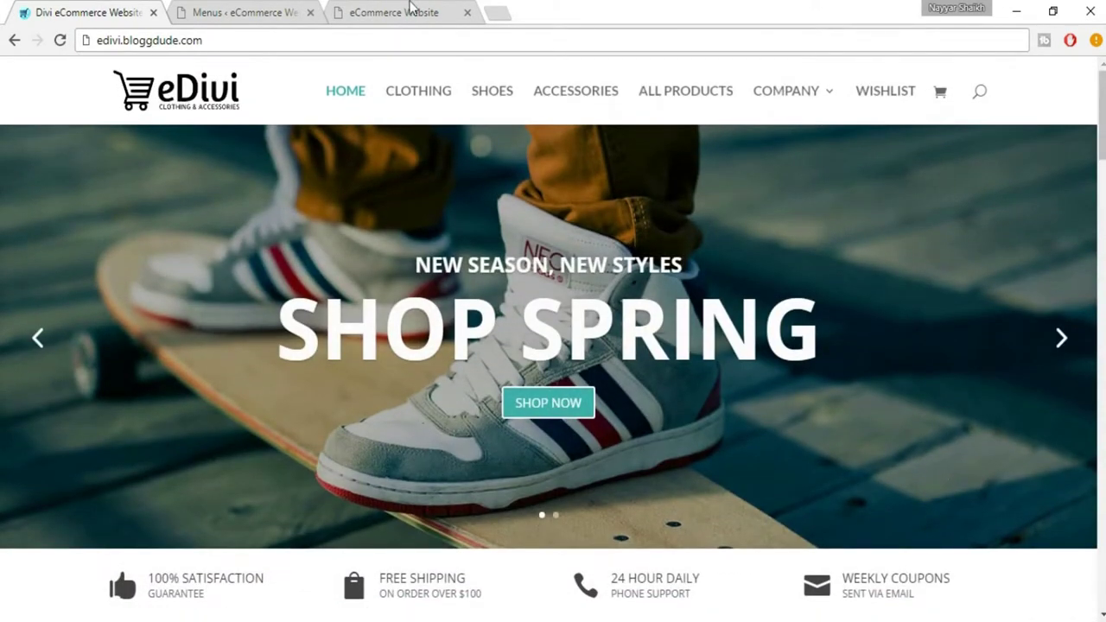
left_click(402, 10)
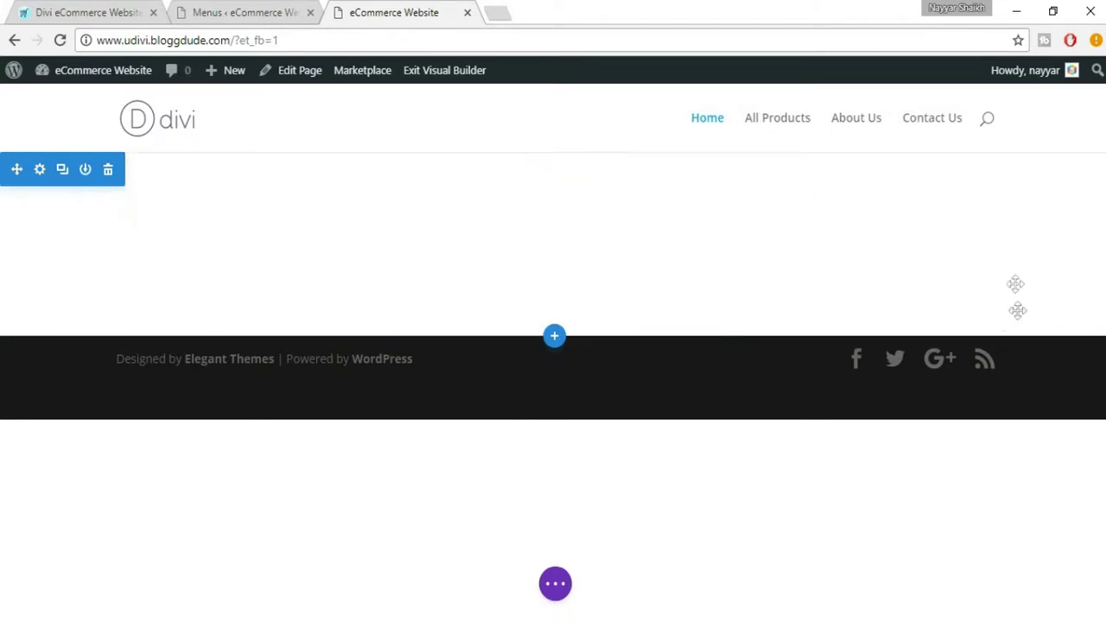
Insert a fullwidth section below the existing section and add a Fullwidth Slider module to it.
left_click(554, 338)
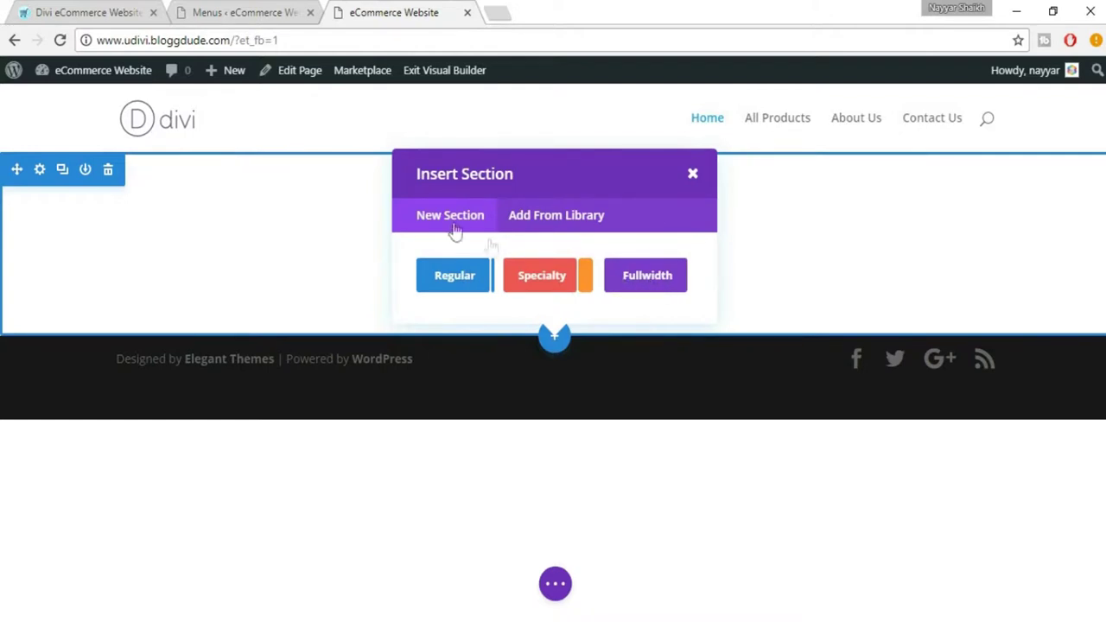
left_click(644, 278)
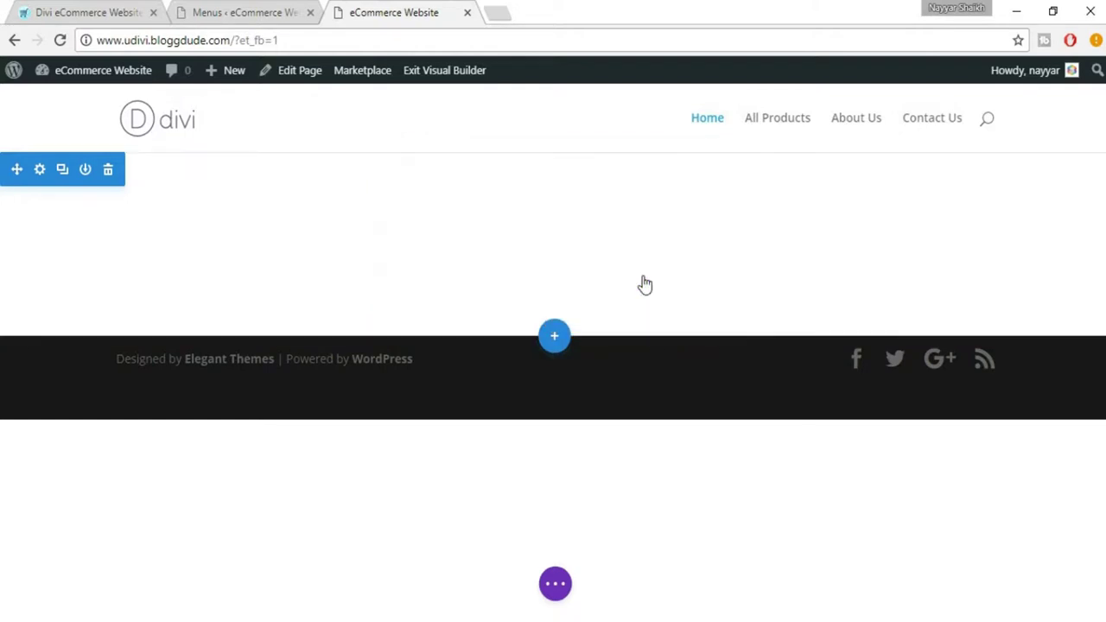
key("ctrl+minus")
scroll(602, 491, "down", 3)
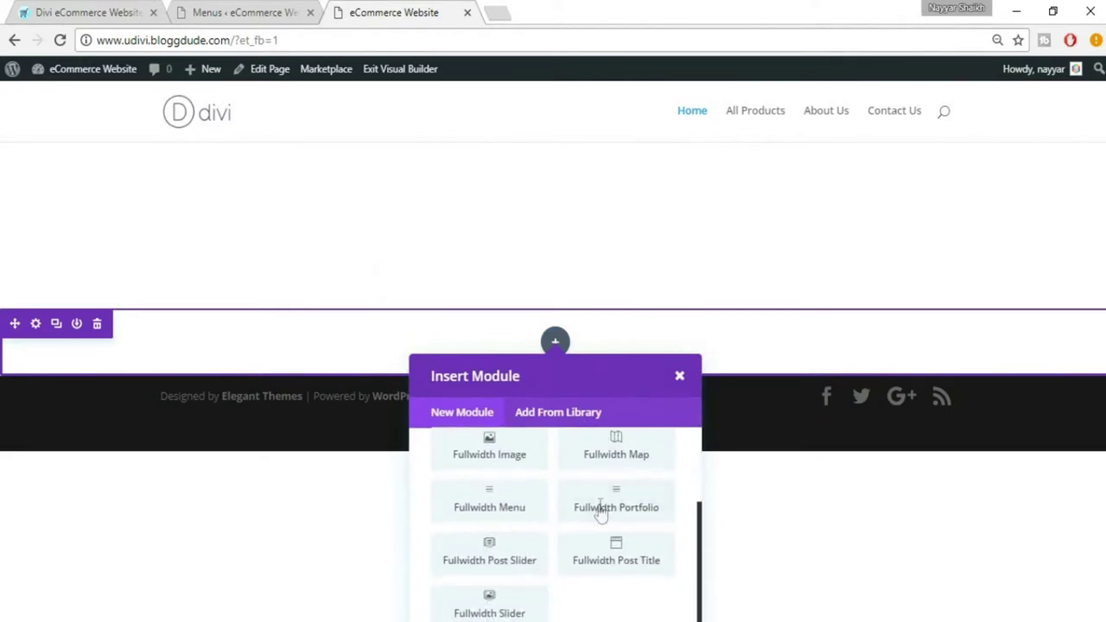
left_click(503, 611)
key("ctrl+plus")
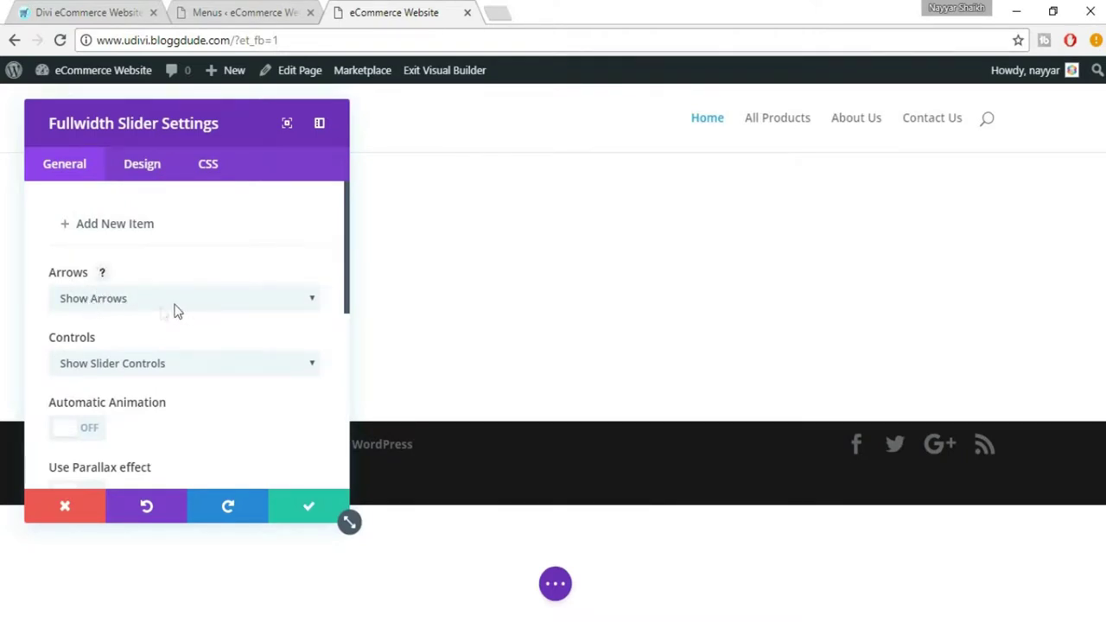
Check the slider's Arrows options and cycle through the slides on the eDivi demo homepage using its arrows.
left_click(126, 300)
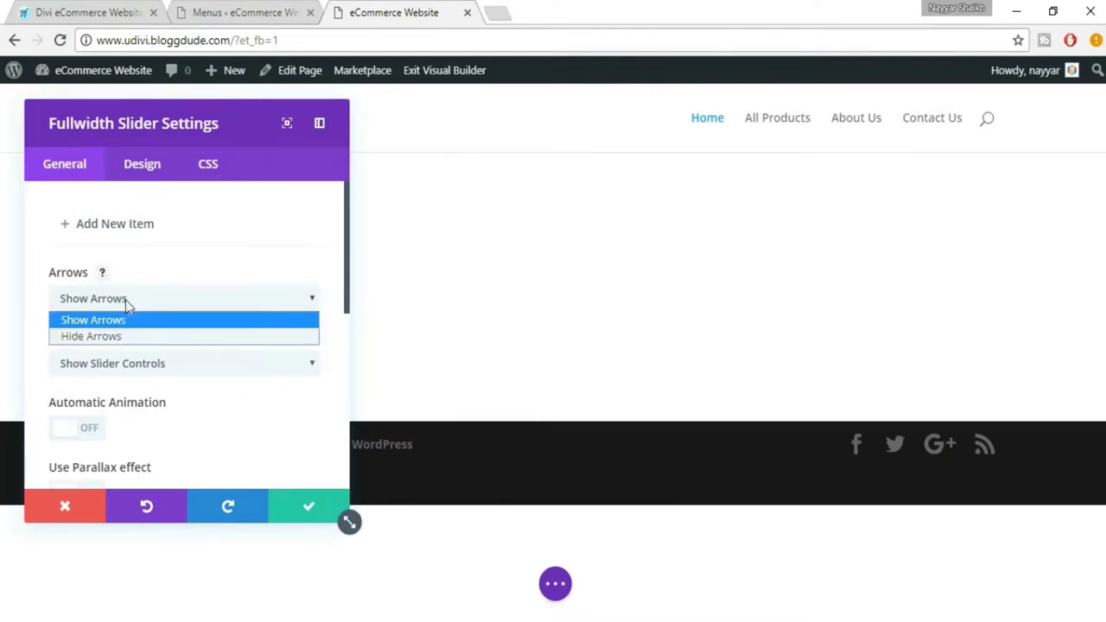
left_click(138, 309)
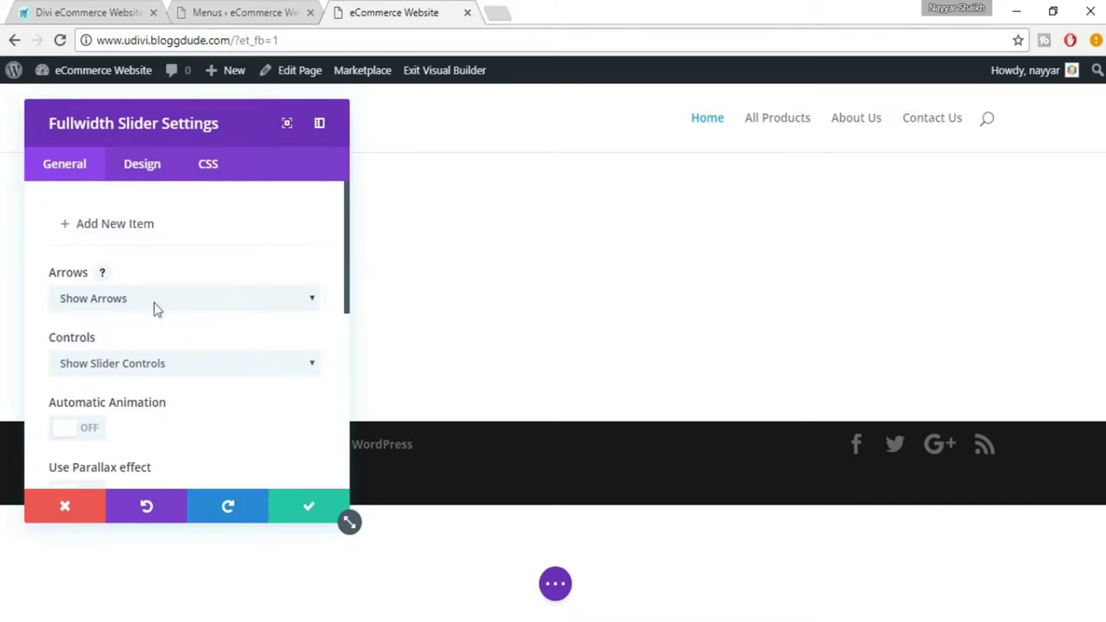
left_click(19, 11)
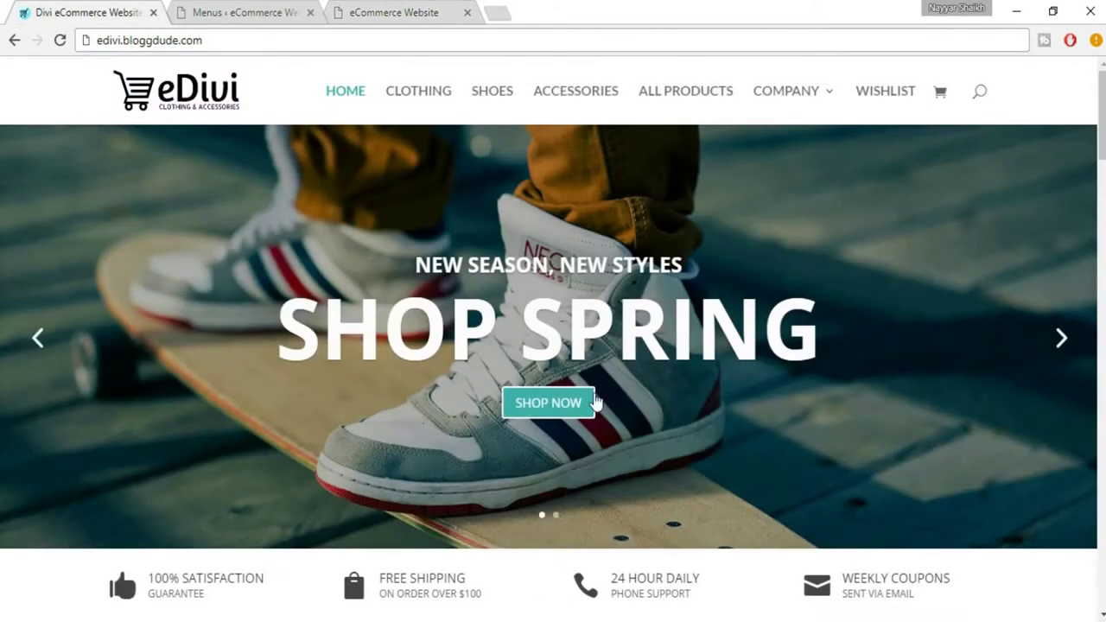
left_click(1075, 350)
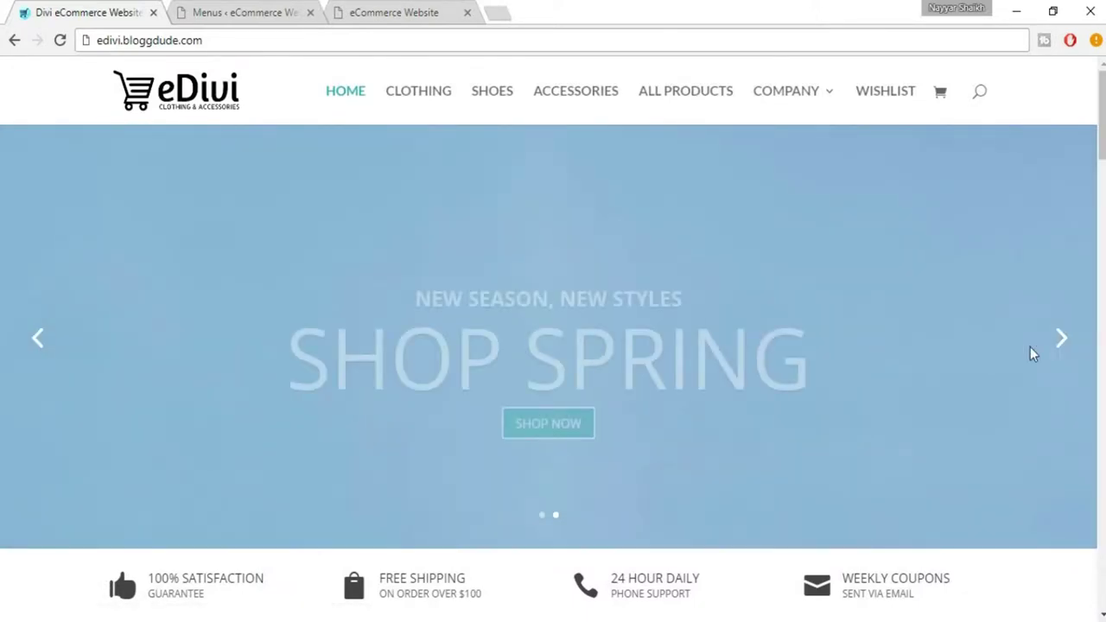
left_click(1061, 344)
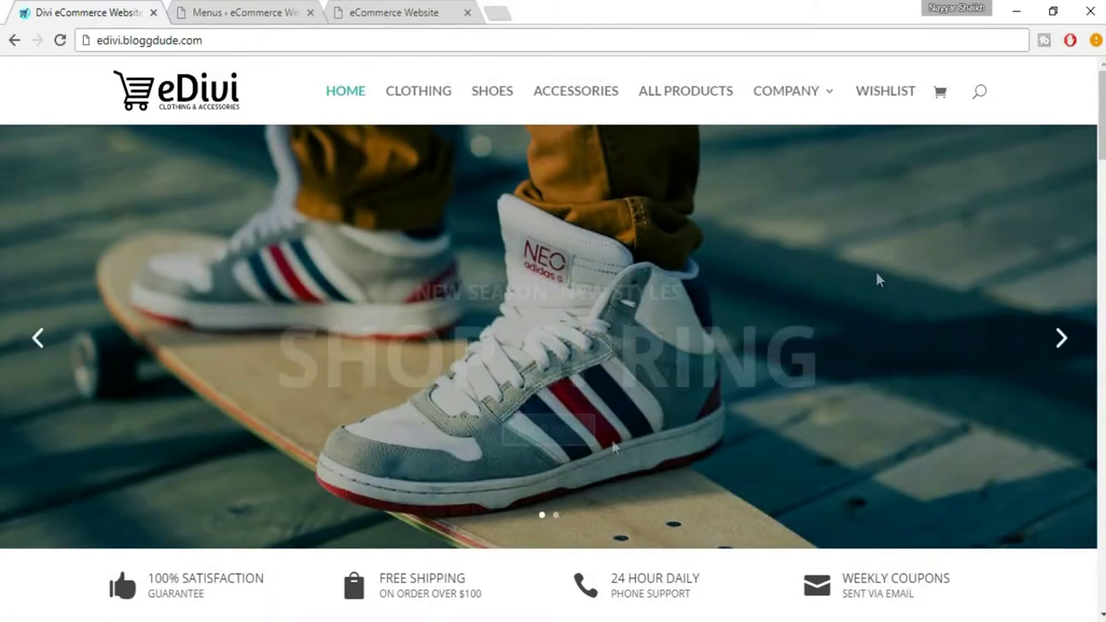
Move the Visual Builder browser tab directly beside the eDivi demo tab.
left_click(252, 12)
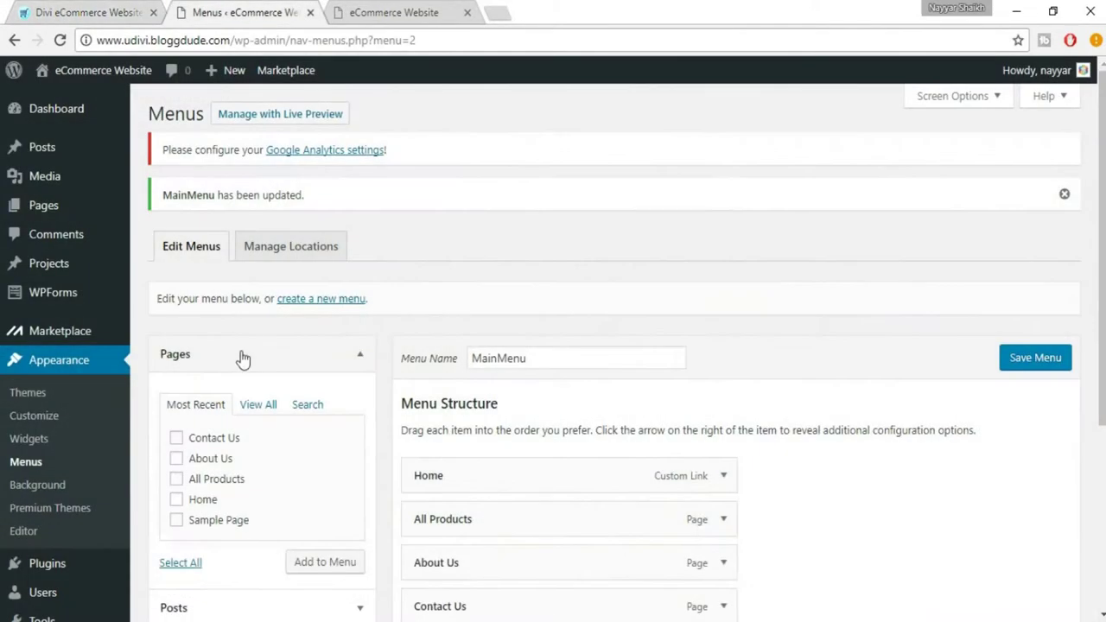
left_click(371, 12)
left_click_drag(370, 12, 238, 10)
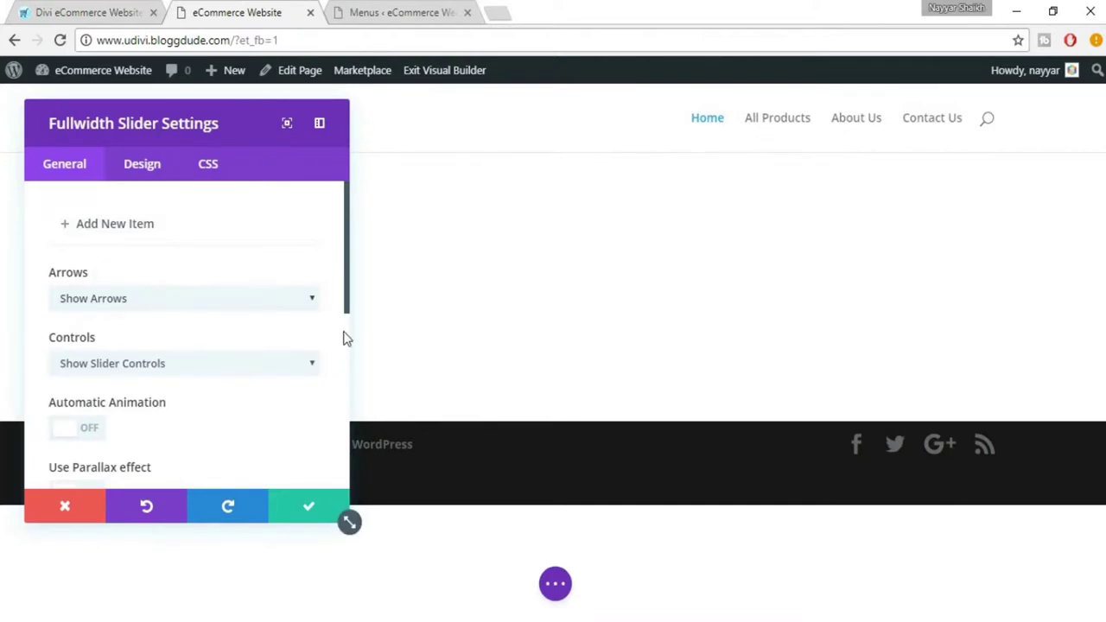
Review the slider's Controls options and remaining general settings, comparing them with the eDivi demo slider.
left_click(121, 370)
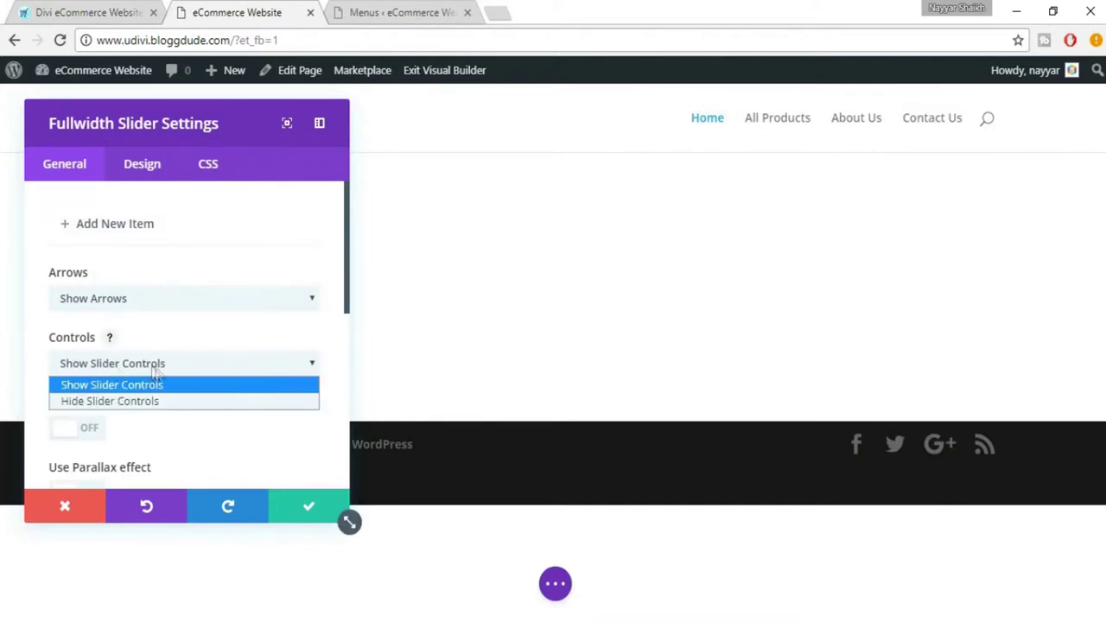
left_click(197, 382)
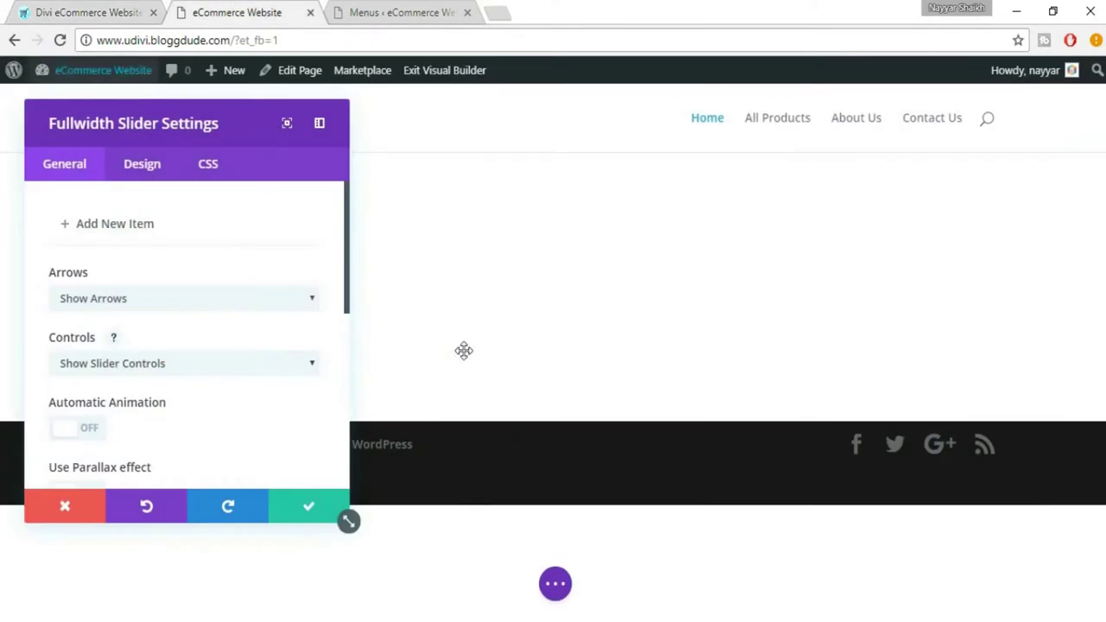
left_click(234, 13)
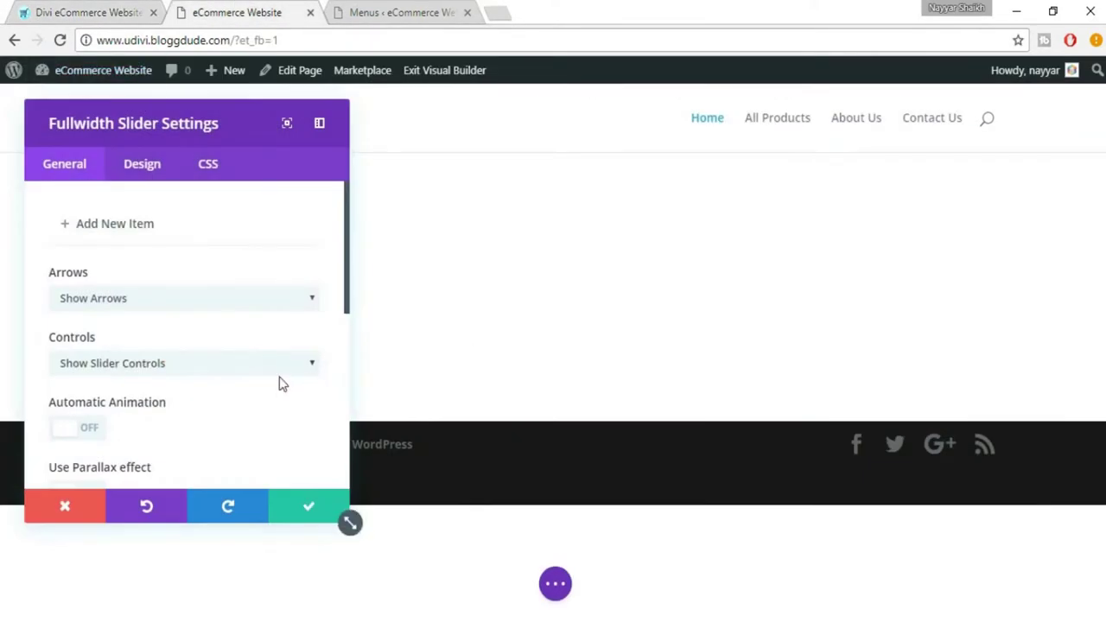
scroll(285, 381, "down", 2)
scroll(303, 380, "down", 3)
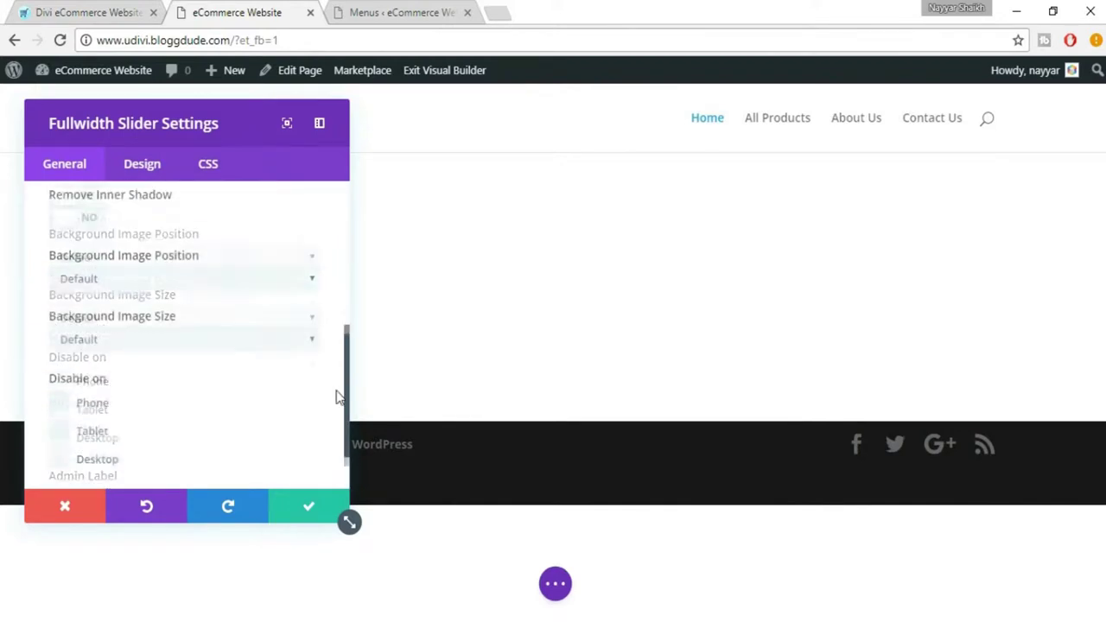
scroll(338, 397, "up", 3)
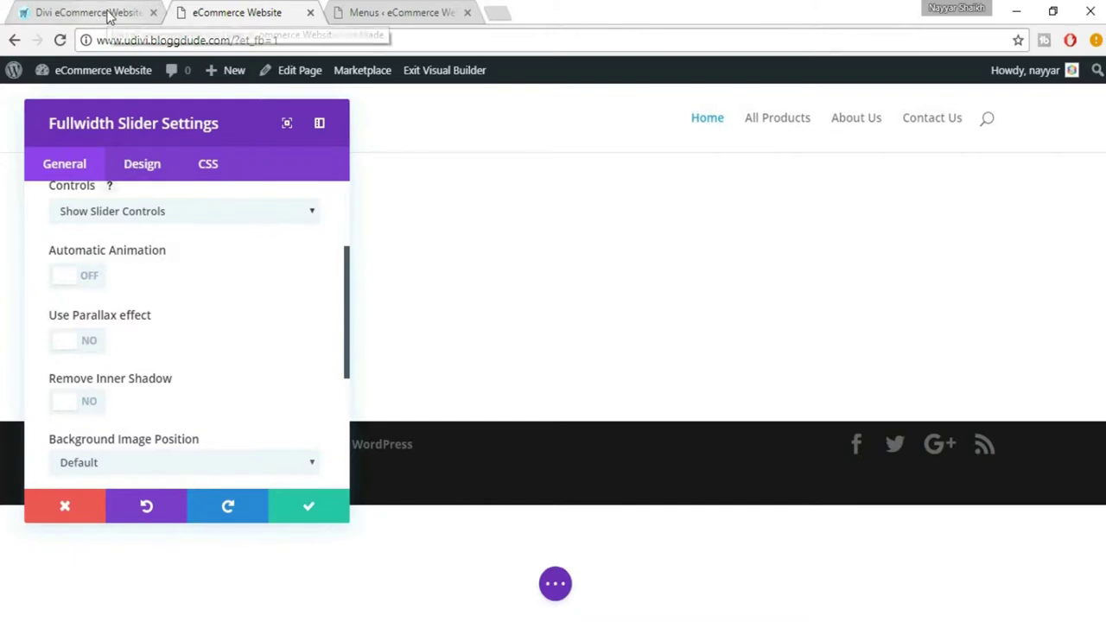
left_click(73, 12)
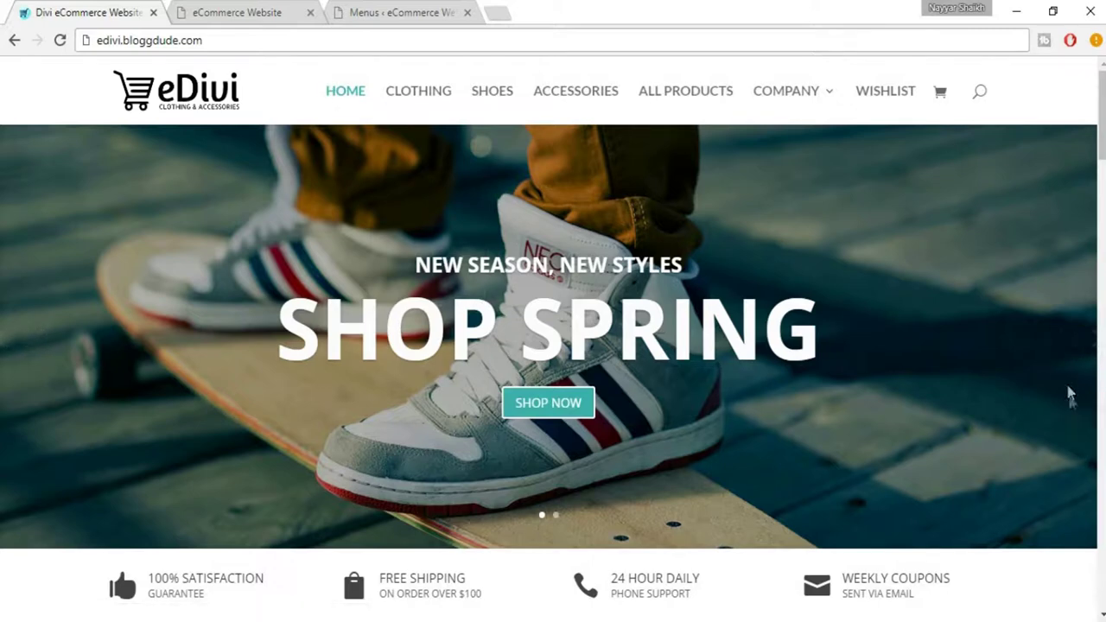
left_click(233, 12)
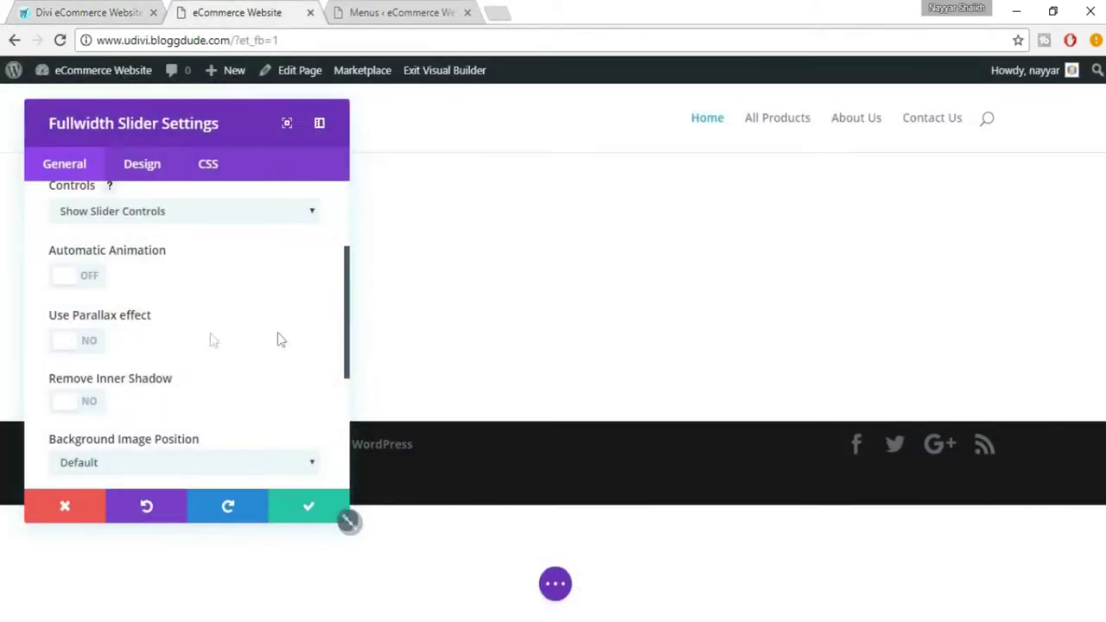
Try the slider's Automatic Animation and parallax effect options, switching each on and off again.
left_click(90, 279)
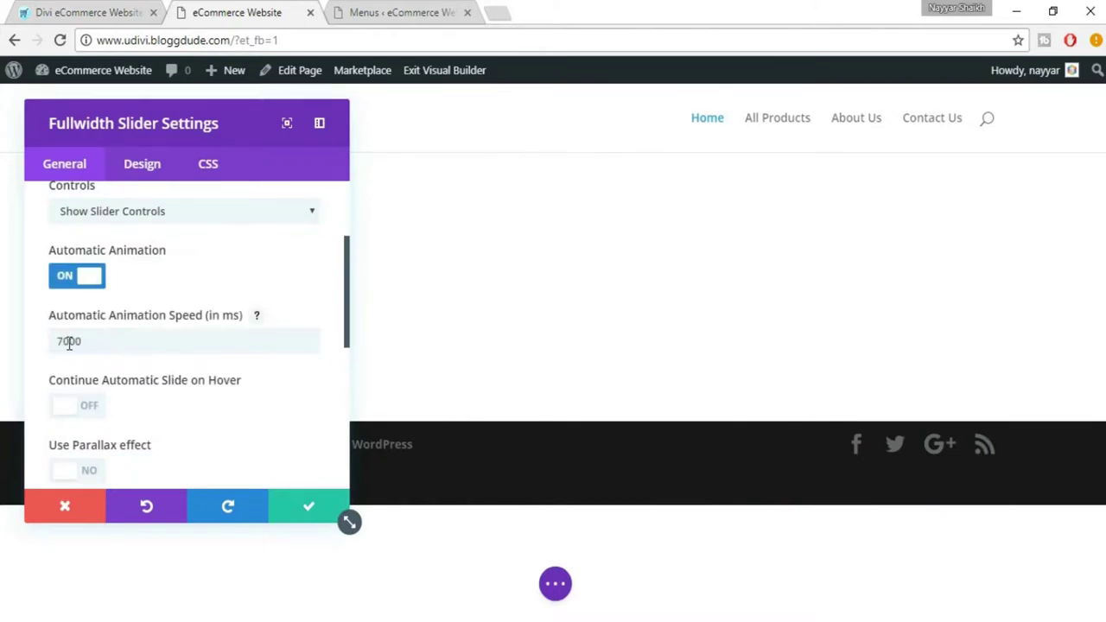
left_click(89, 280)
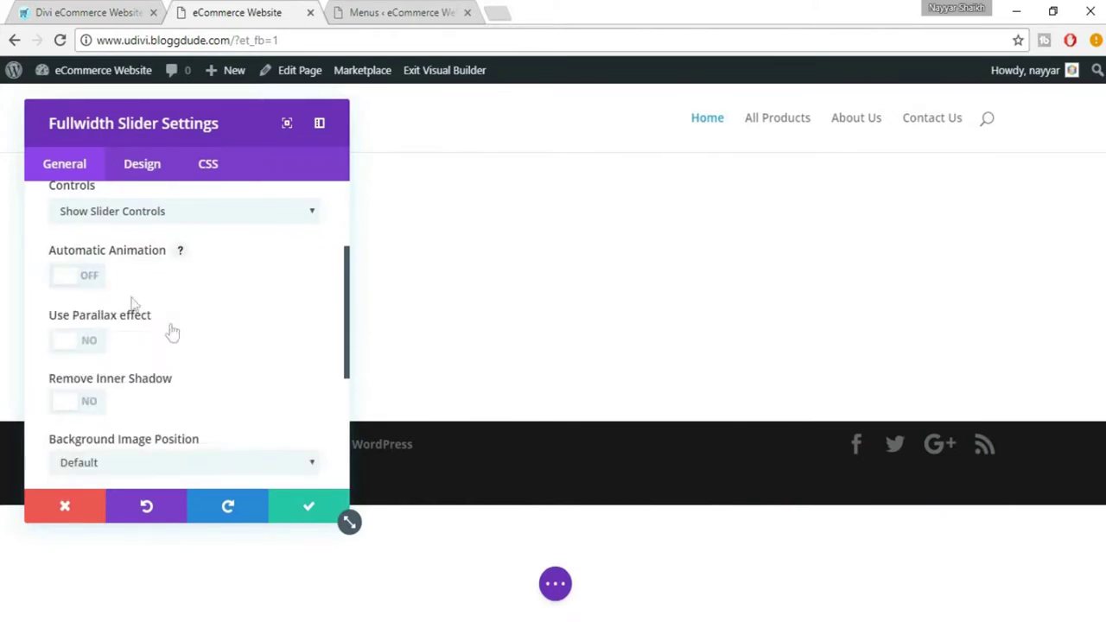
scroll(273, 320, "down", 1)
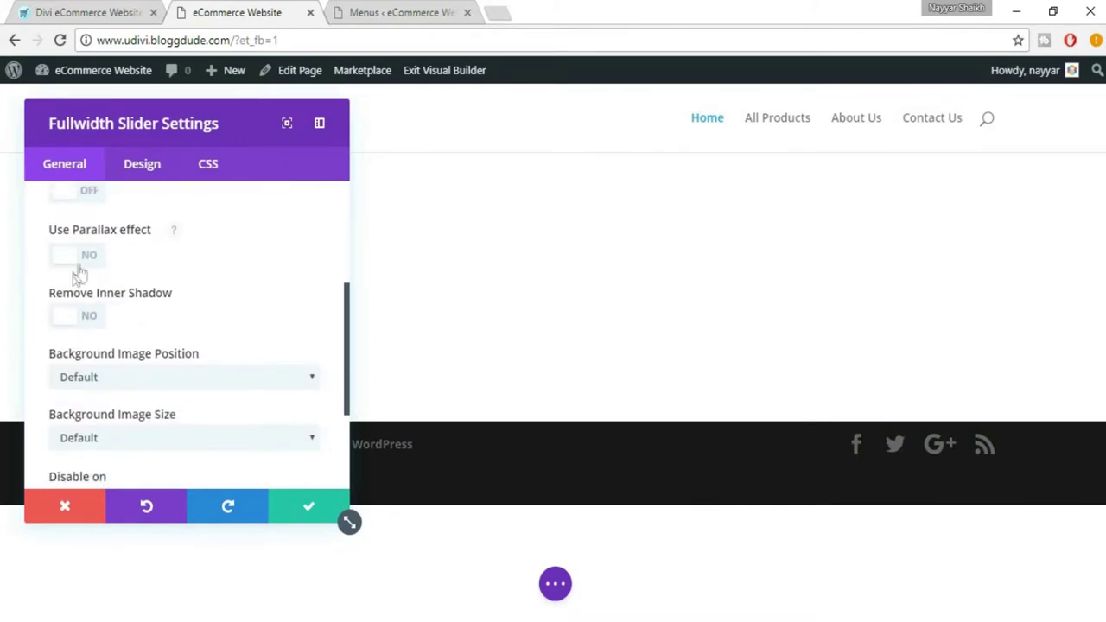
left_click(89, 258)
left_click(89, 258)
left_click(87, 260)
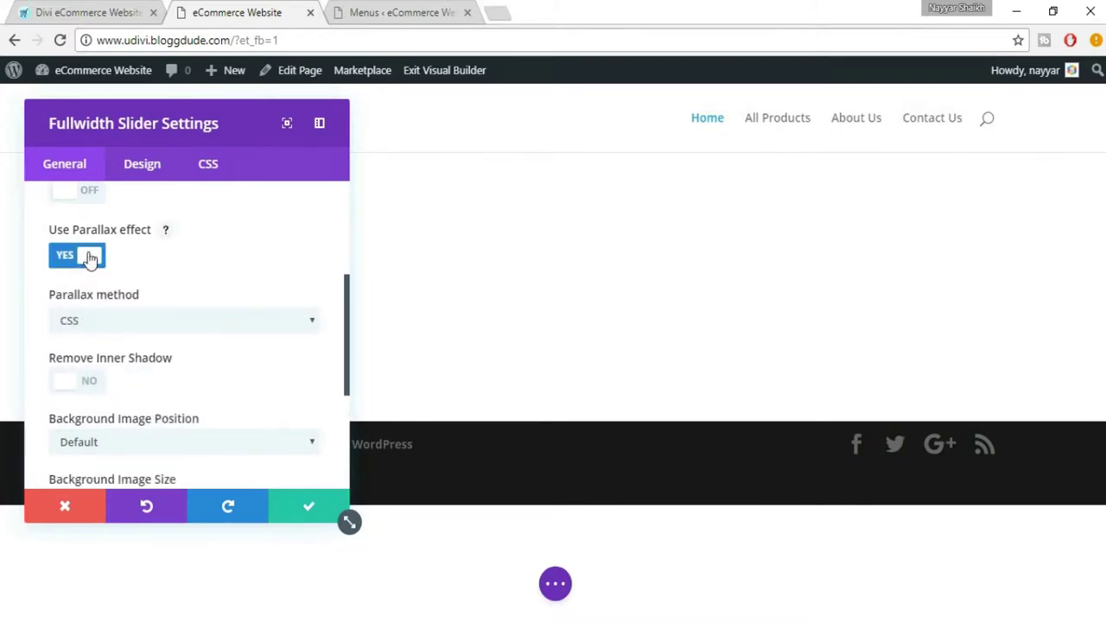
left_click(89, 257)
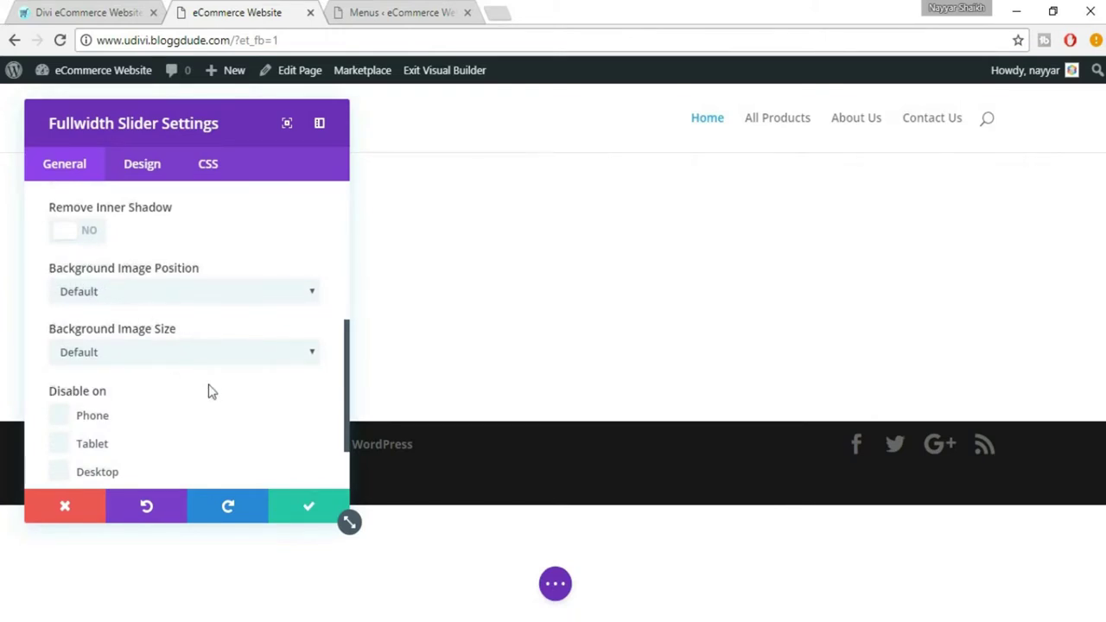
Add a new slide item to the Fullwidth Slider.
scroll(208, 389, "down", 1)
scroll(211, 392, "up", 1)
scroll(220, 389, "up", 4)
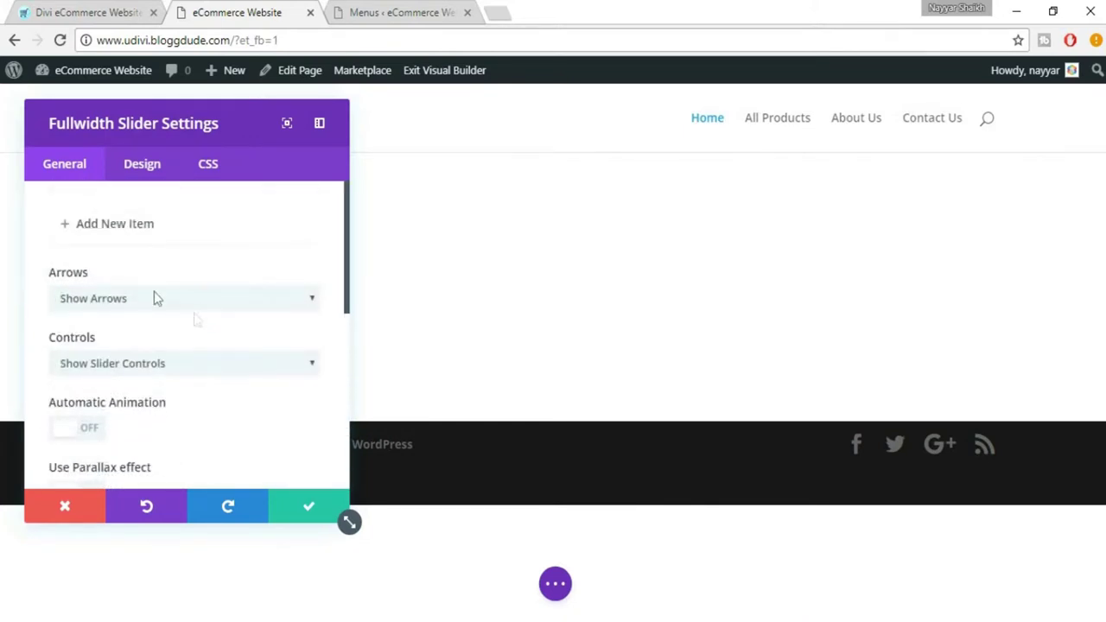
left_click(119, 225)
Set the new slide's heading to "NEW SEASON, NEW STYLES", following the eDivi demo slider's text.
left_click(91, 12)
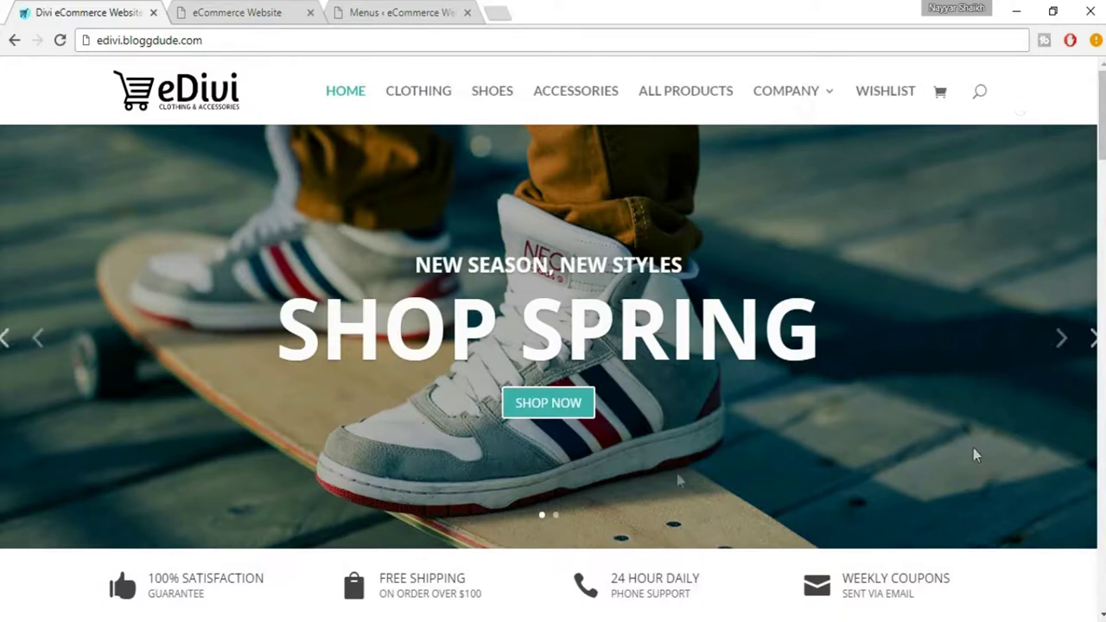
left_click(205, 12)
left_click(91, 13)
left_click(221, 12)
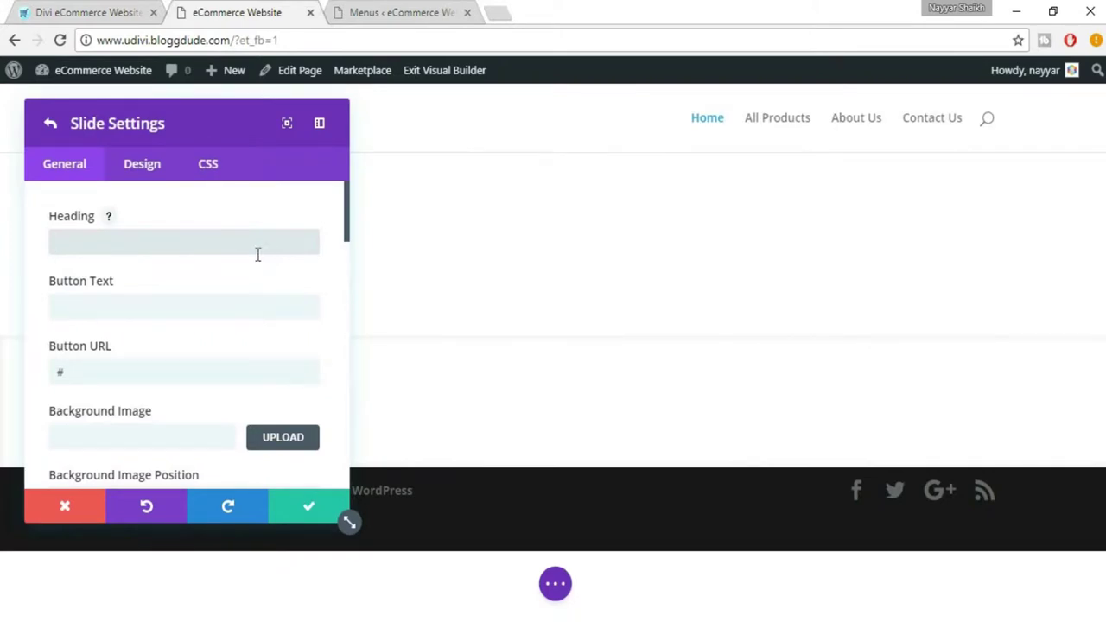
left_click(86, 12)
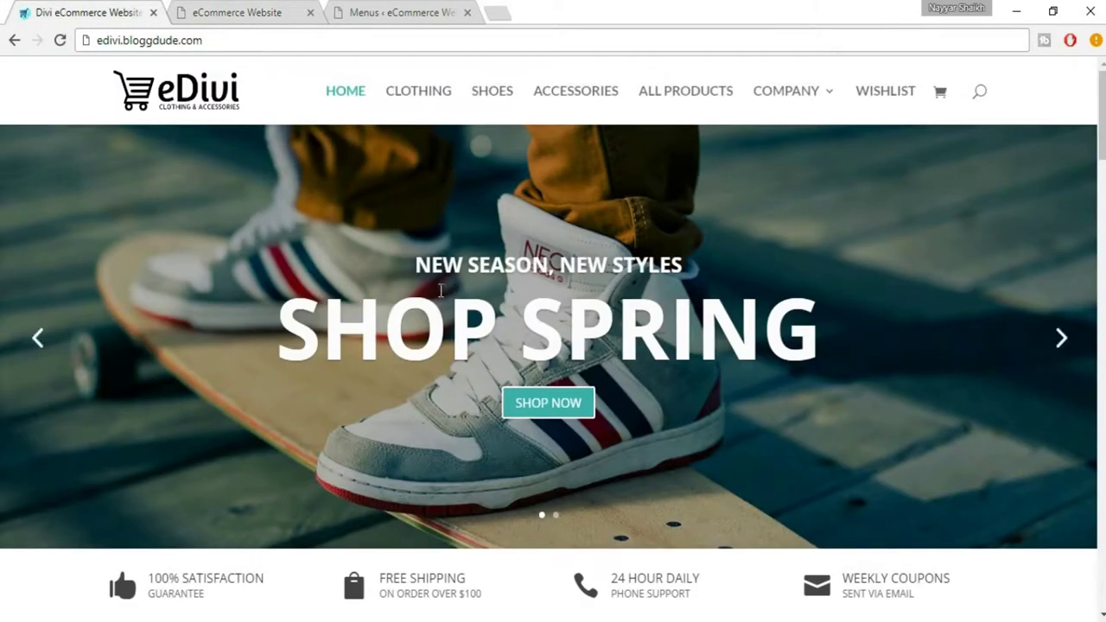
left_click(195, 10)
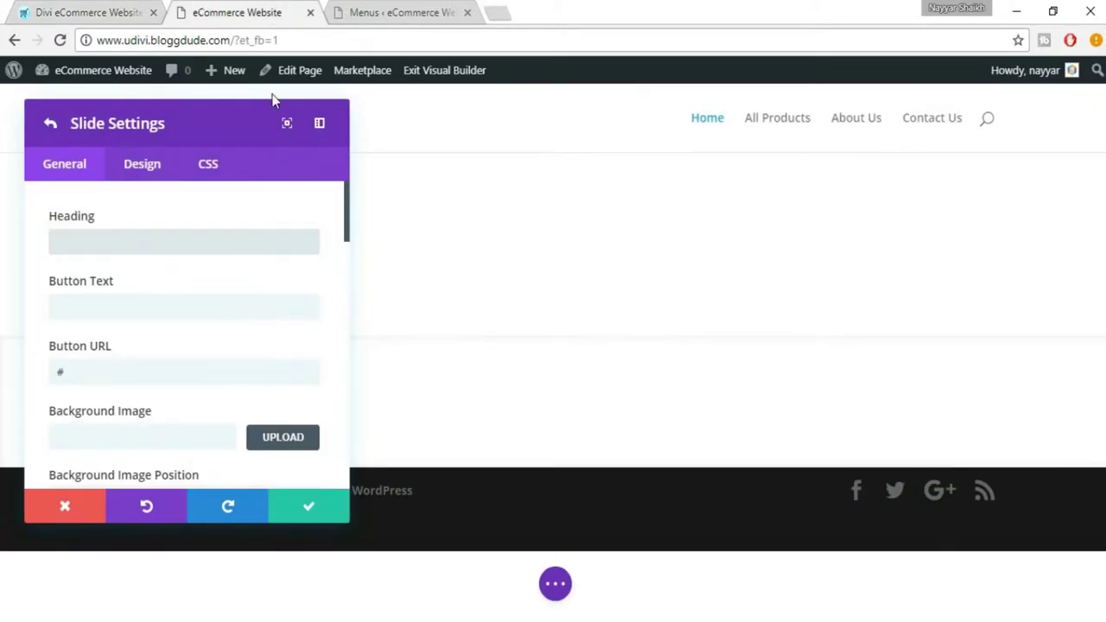
type("NE")
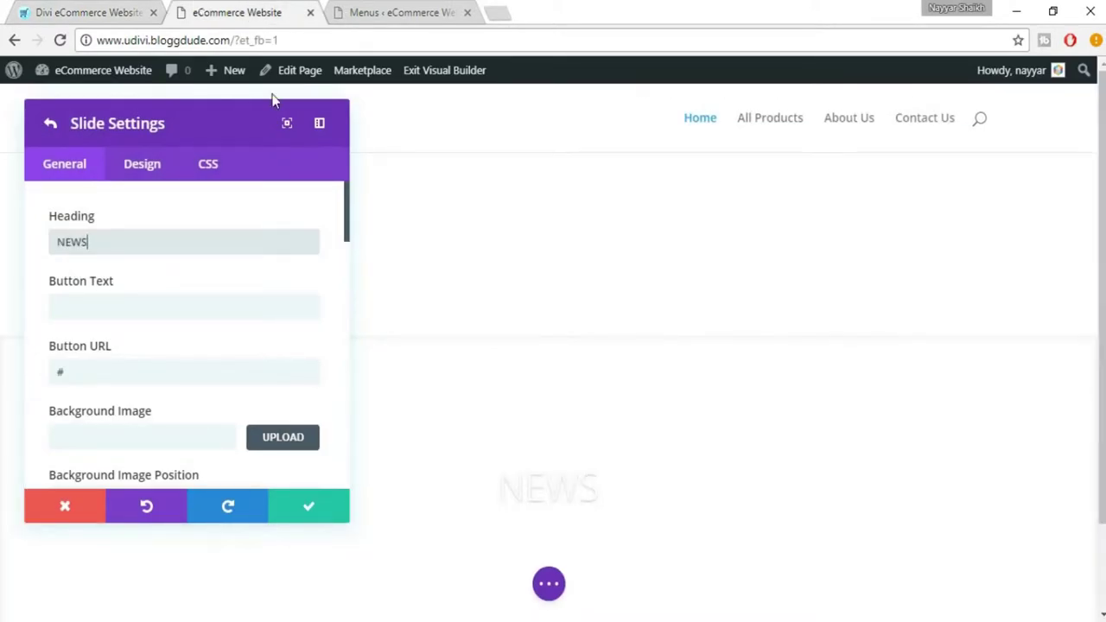
type("W SEASO")
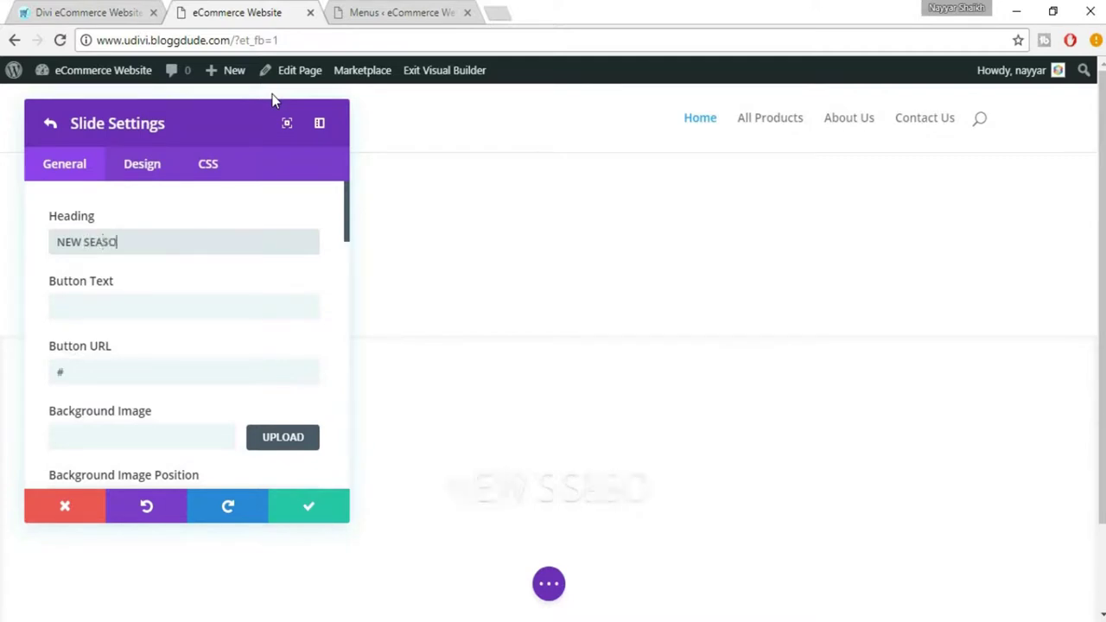
type("N, NEW S")
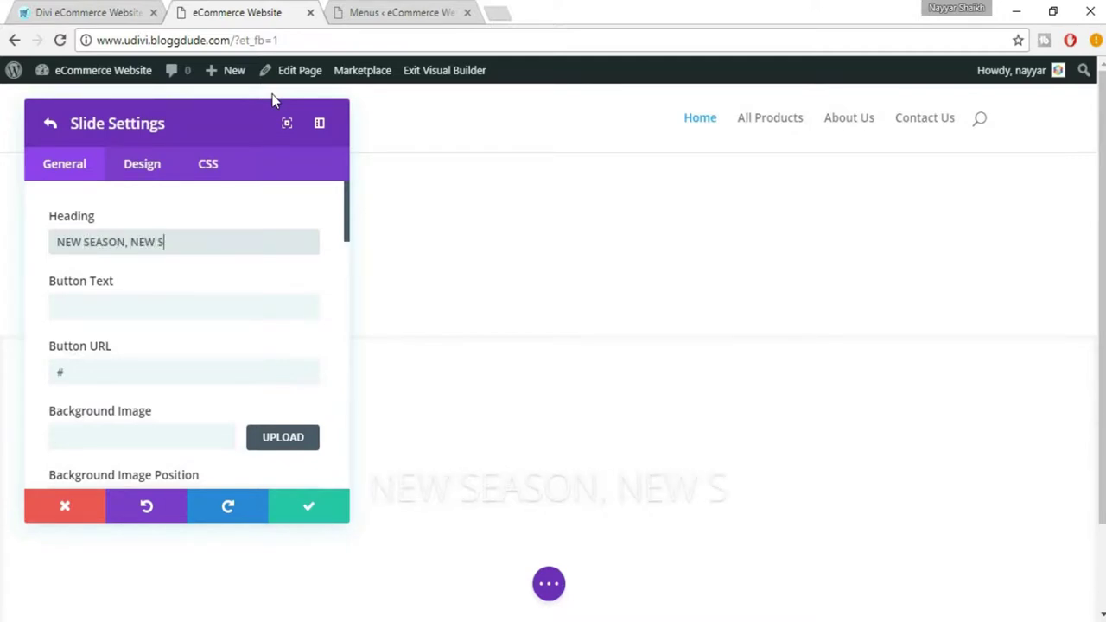
type("TYLES")
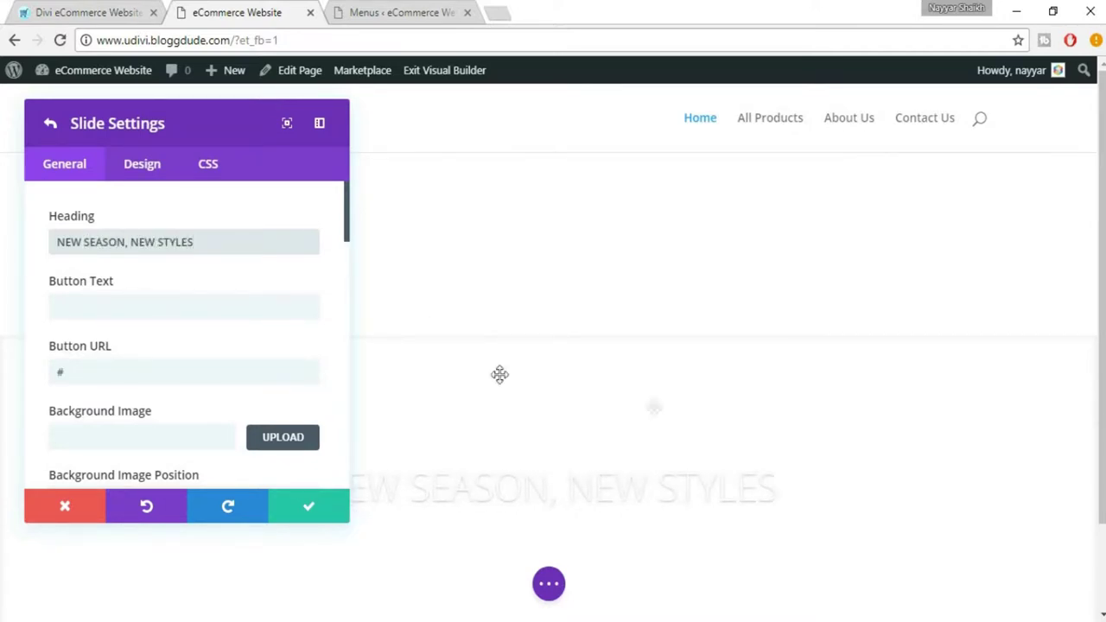
scroll(769, 377, "down", 1)
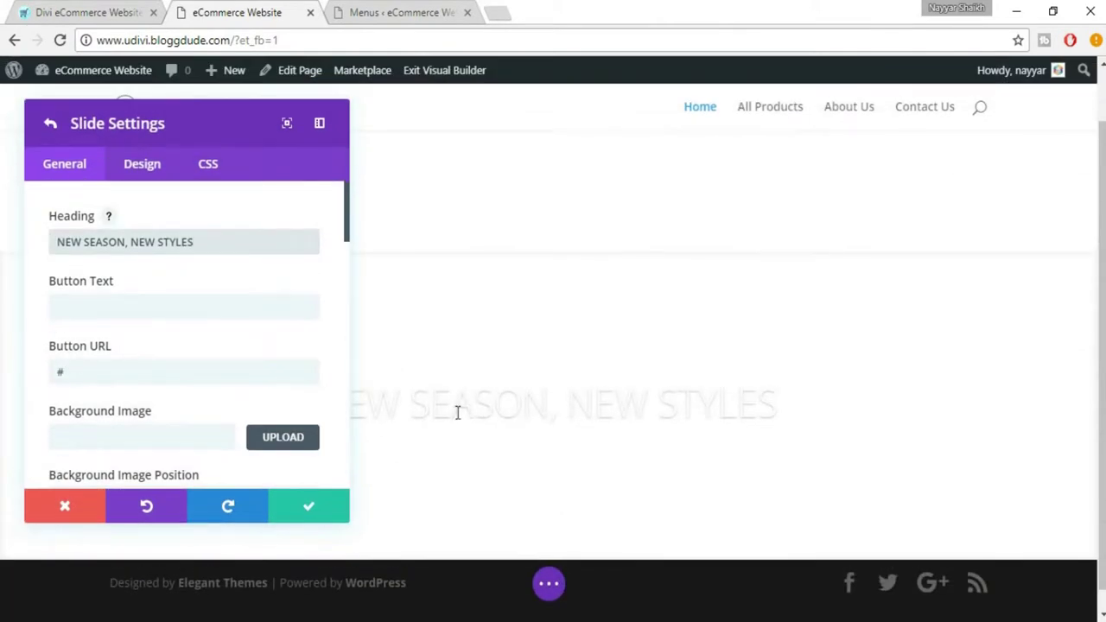
left_click_drag(806, 406, 768, 395)
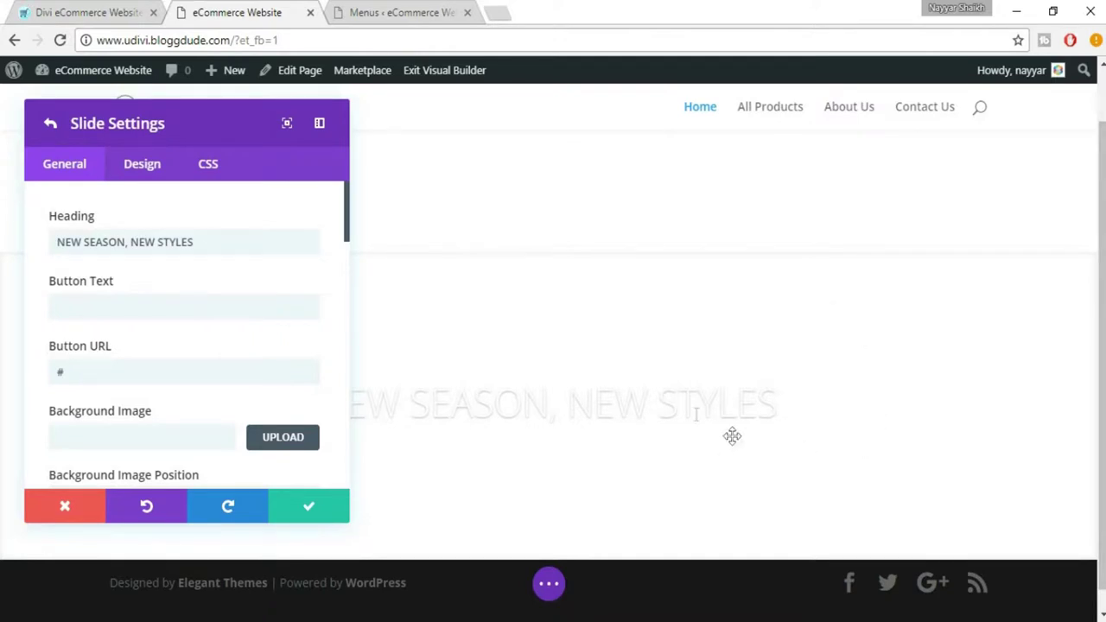
Enter "AHOP NOW" as the slide's button text, using the eDivi demo slider's button as reference.
left_click(121, 12)
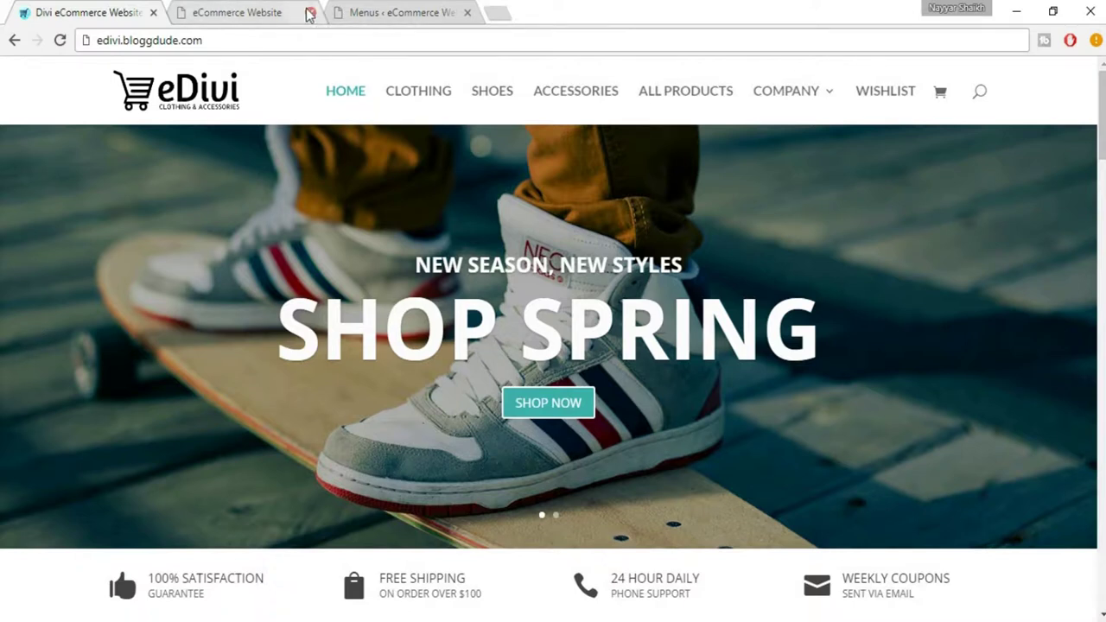
left_click(228, 8)
left_click(154, 308)
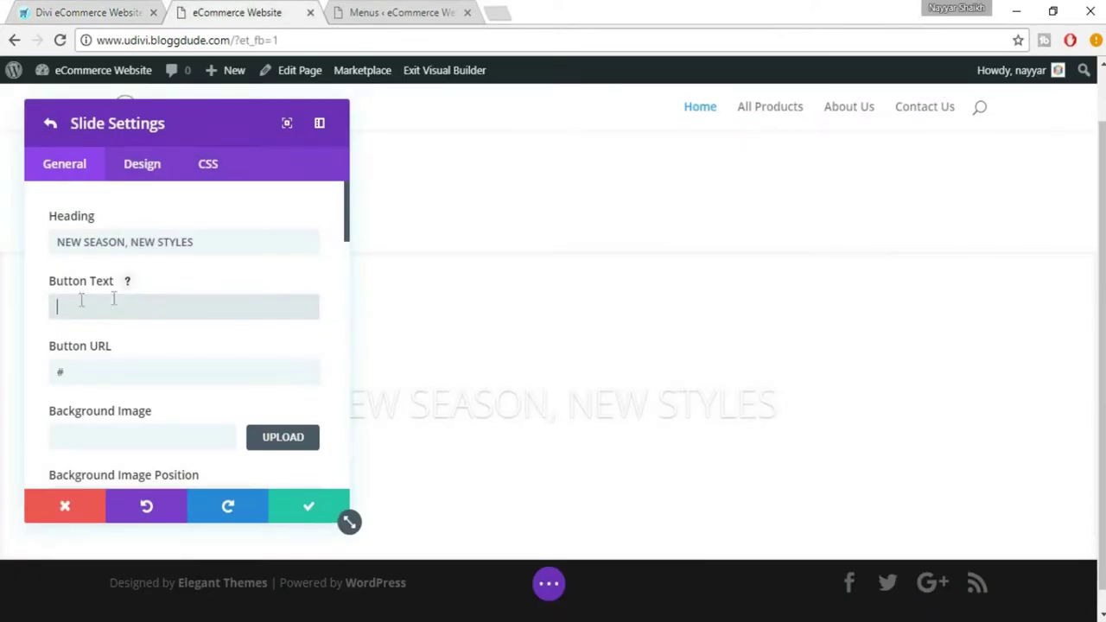
left_click(62, 10)
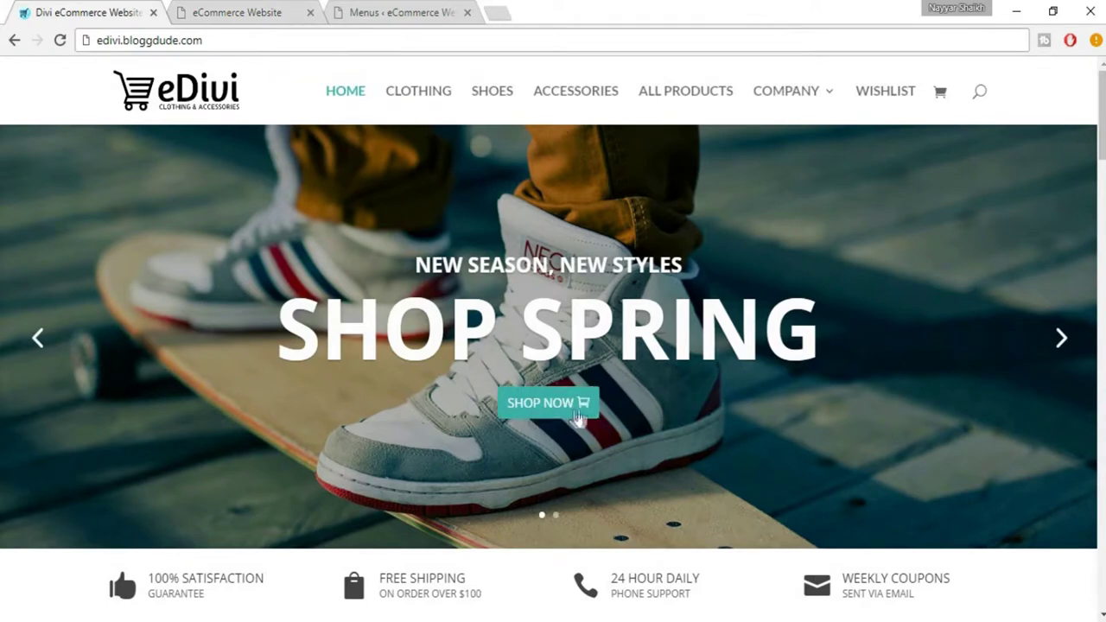
left_click(293, 40)
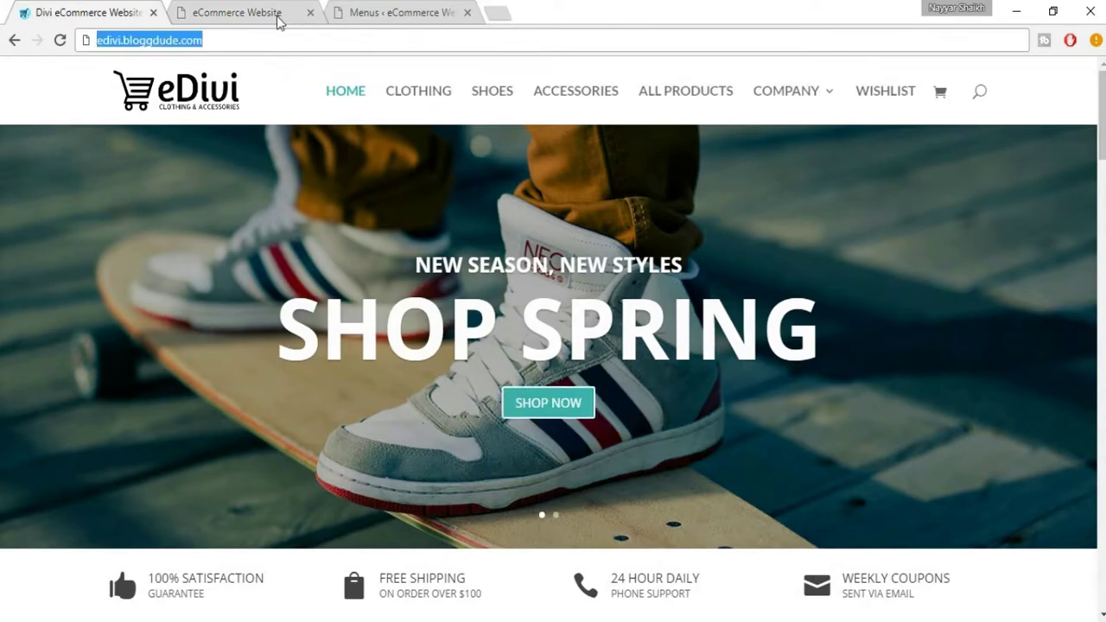
left_click(278, 17)
type("AHOP NOW")
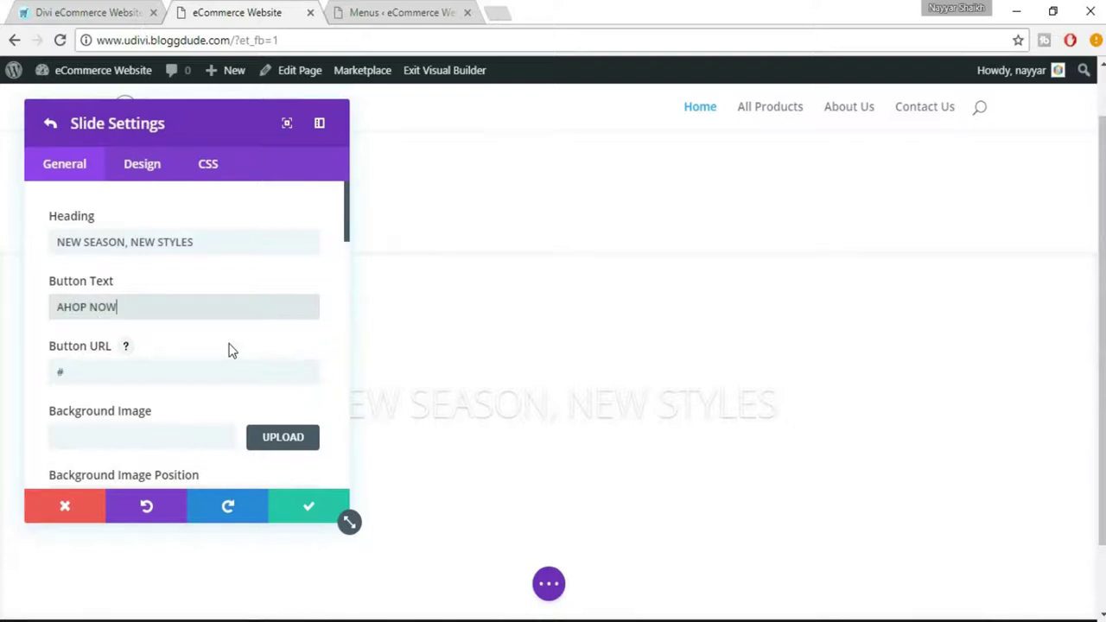
Compare the slide's Button URL with the link of the eDivi demo's SHOP NOW button.
scroll(236, 350, "down", 2)
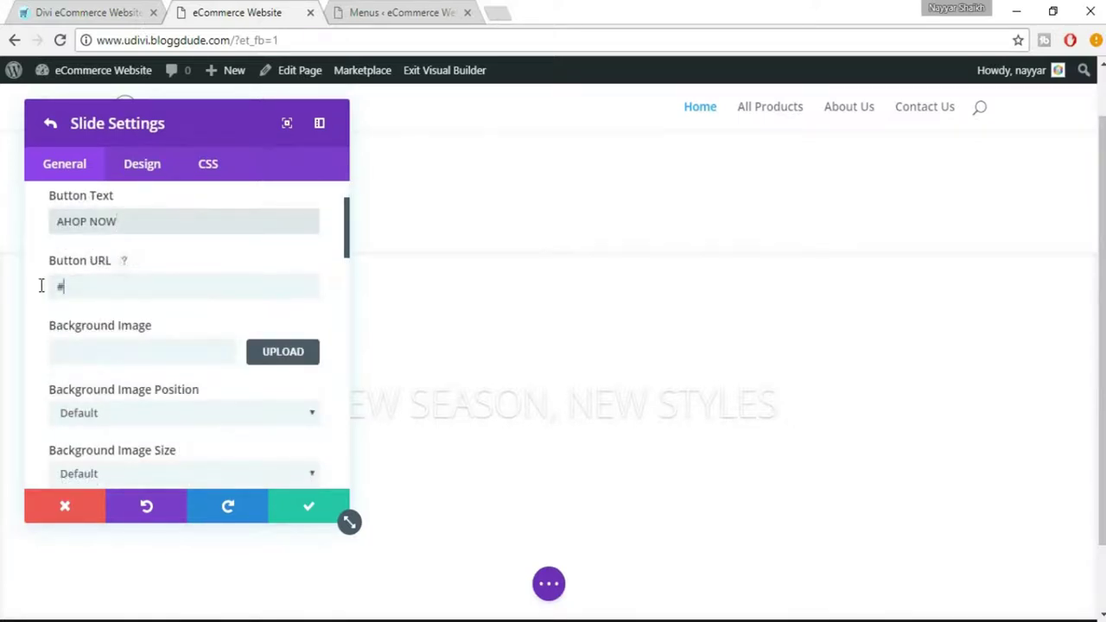
left_click_drag(48, 286, 140, 292)
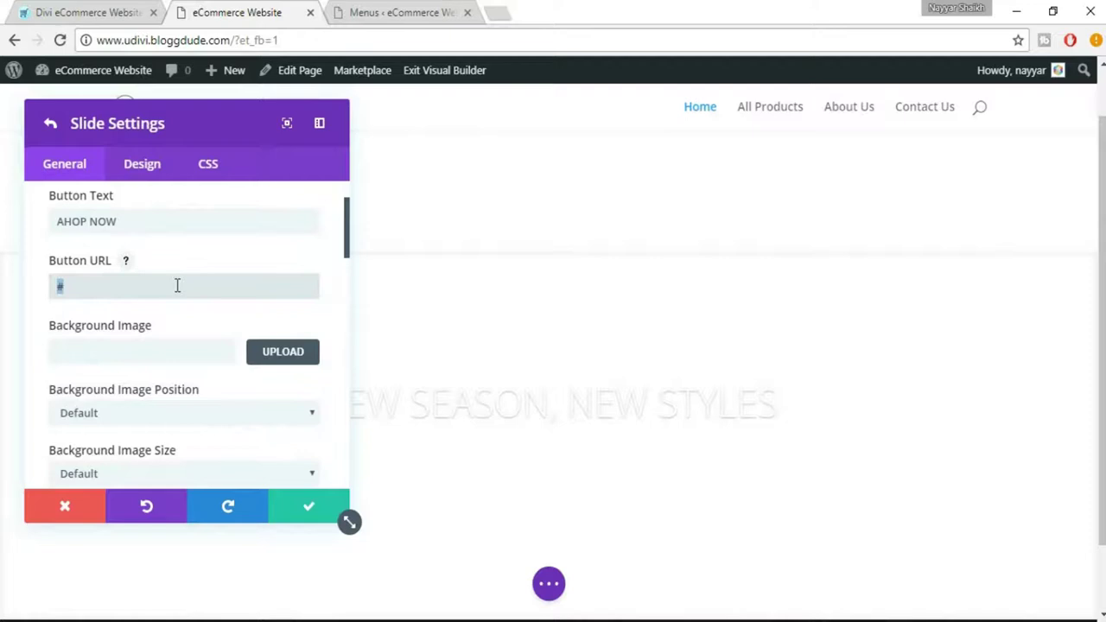
left_click(60, 12)
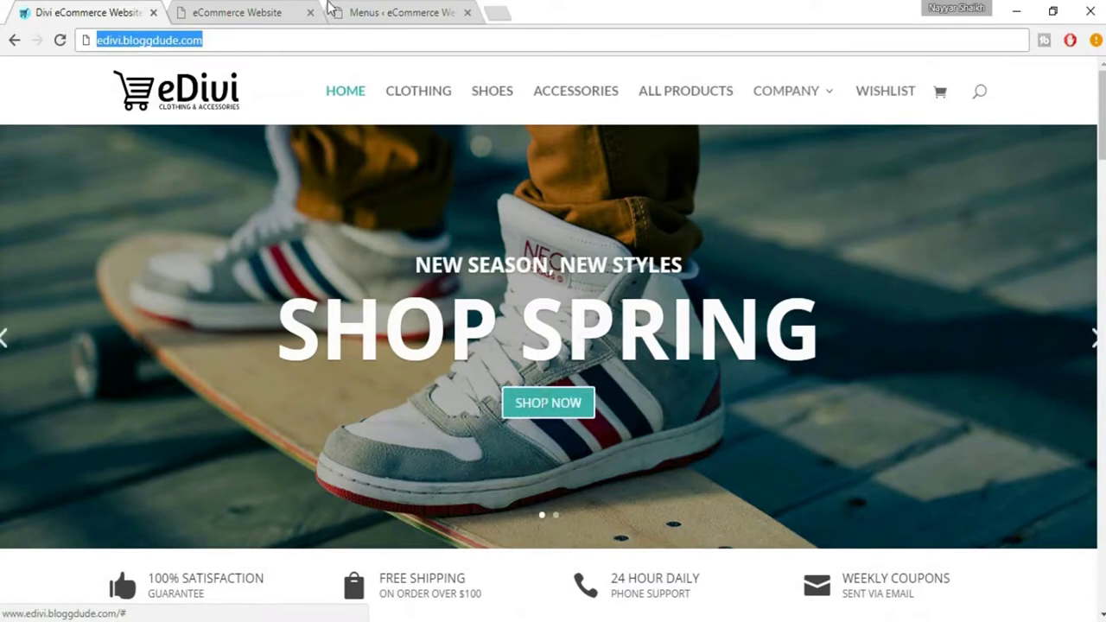
left_click(255, 13)
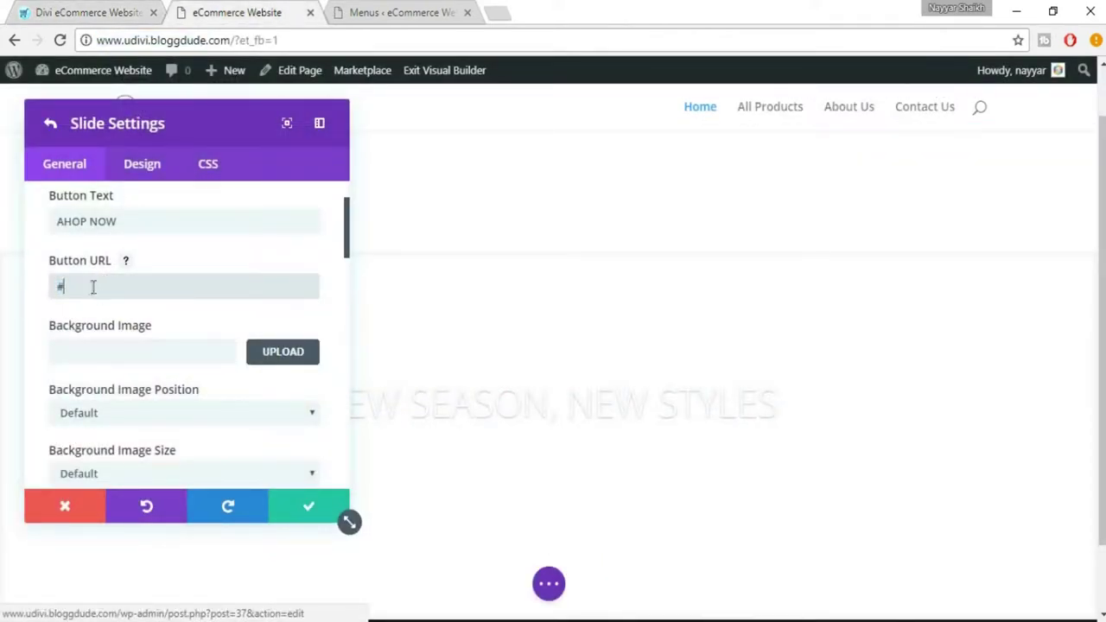
Start uploading a background image for the slide and select royal_commerce_hero in the Media folder.
scroll(130, 333, "down", 2)
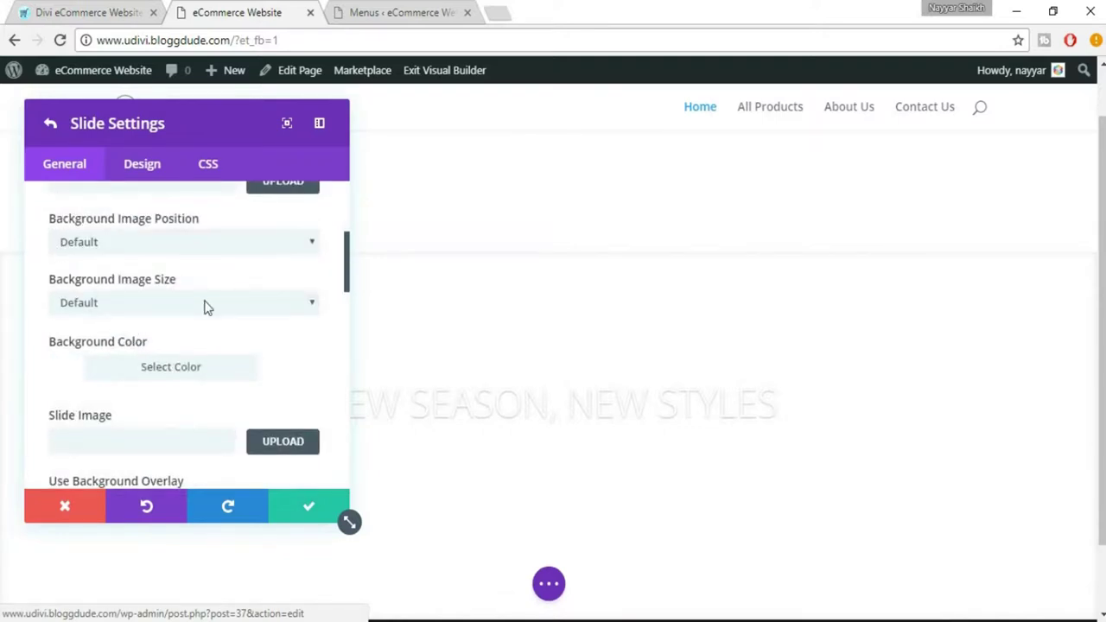
scroll(205, 307, "up", 1)
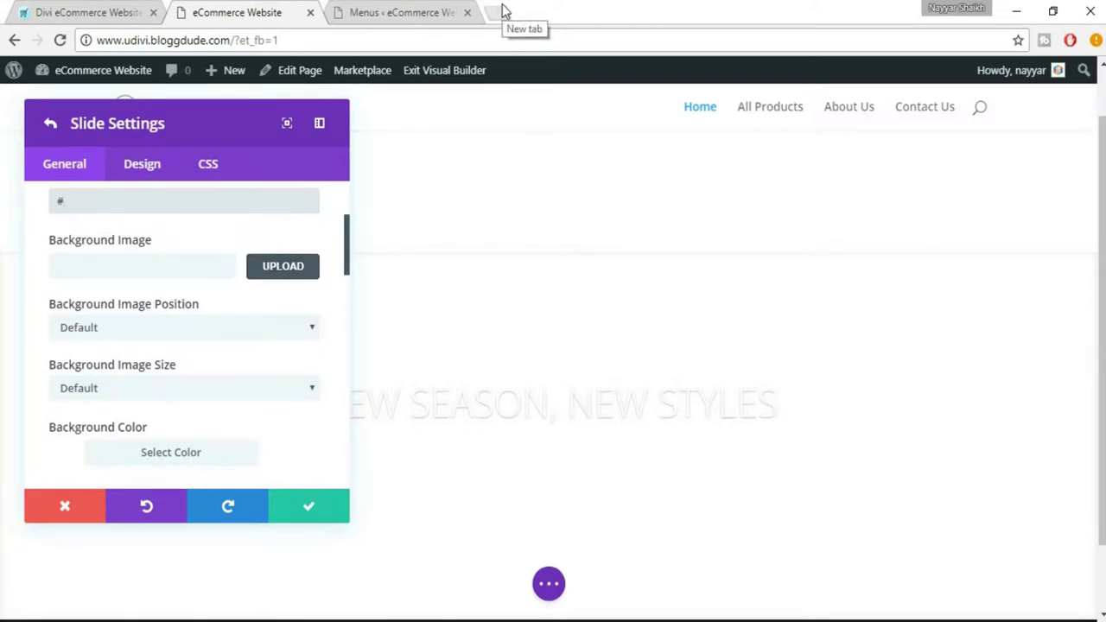
left_click(91, 12)
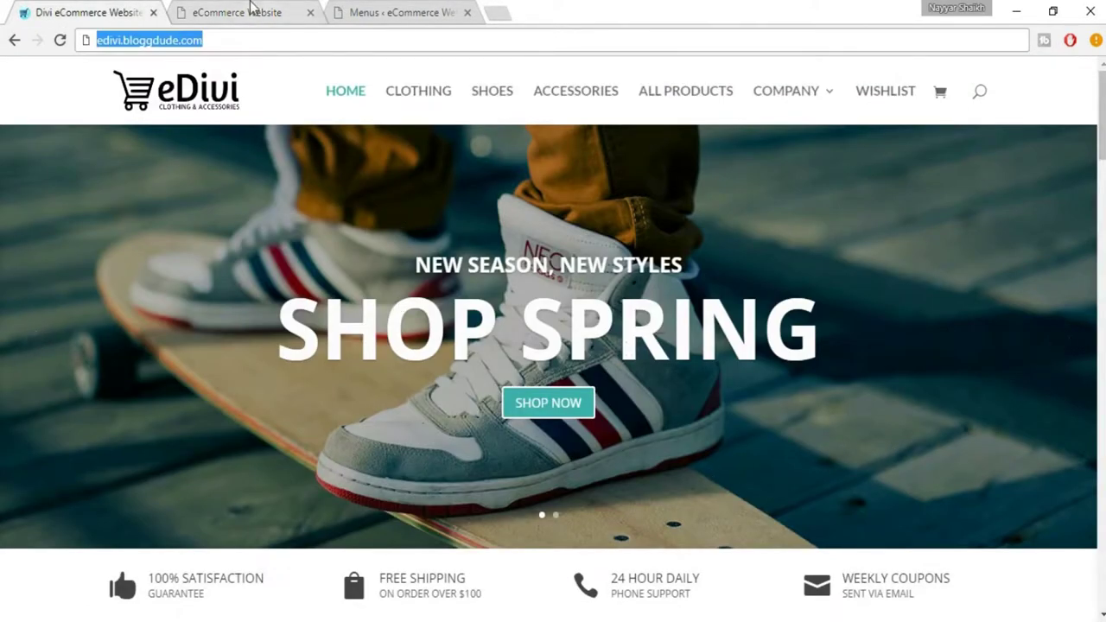
left_click(247, 12)
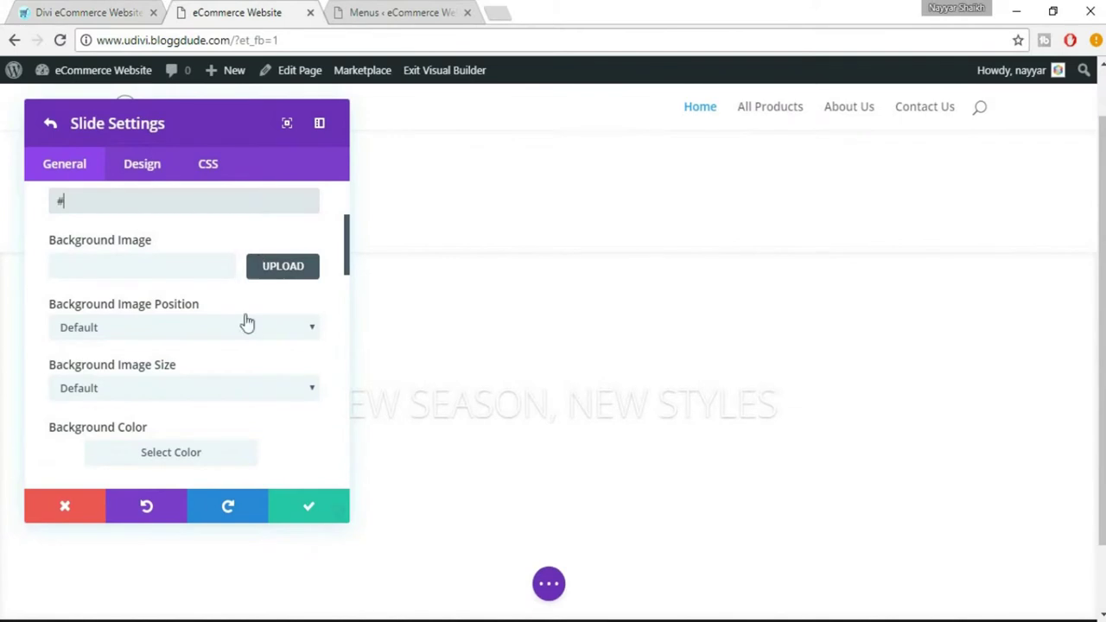
left_click(281, 266)
left_click(136, 151)
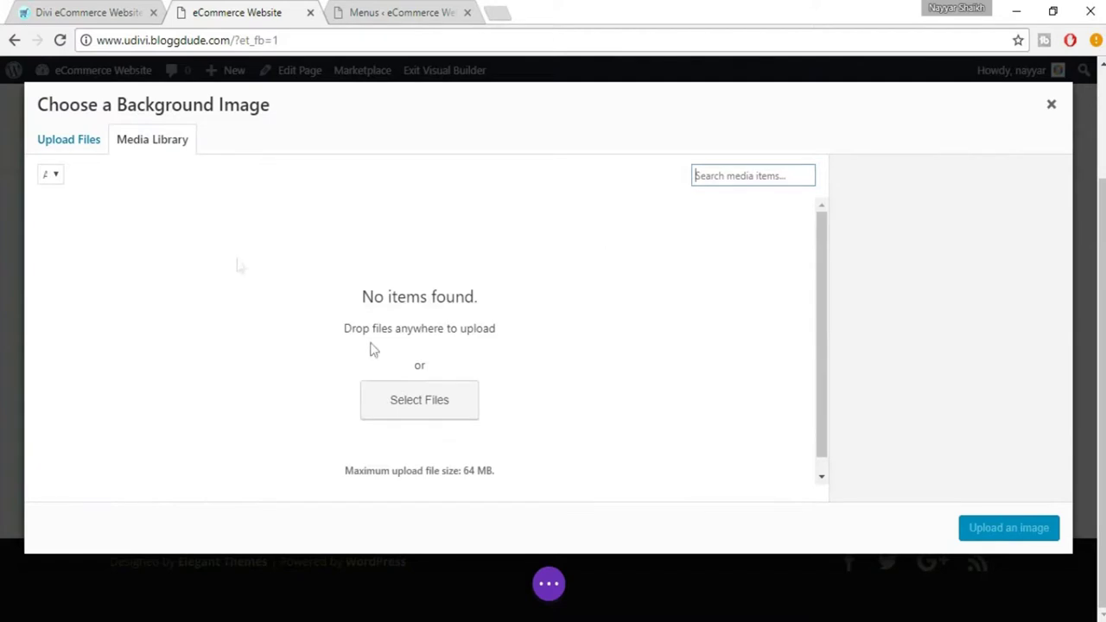
left_click(71, 150)
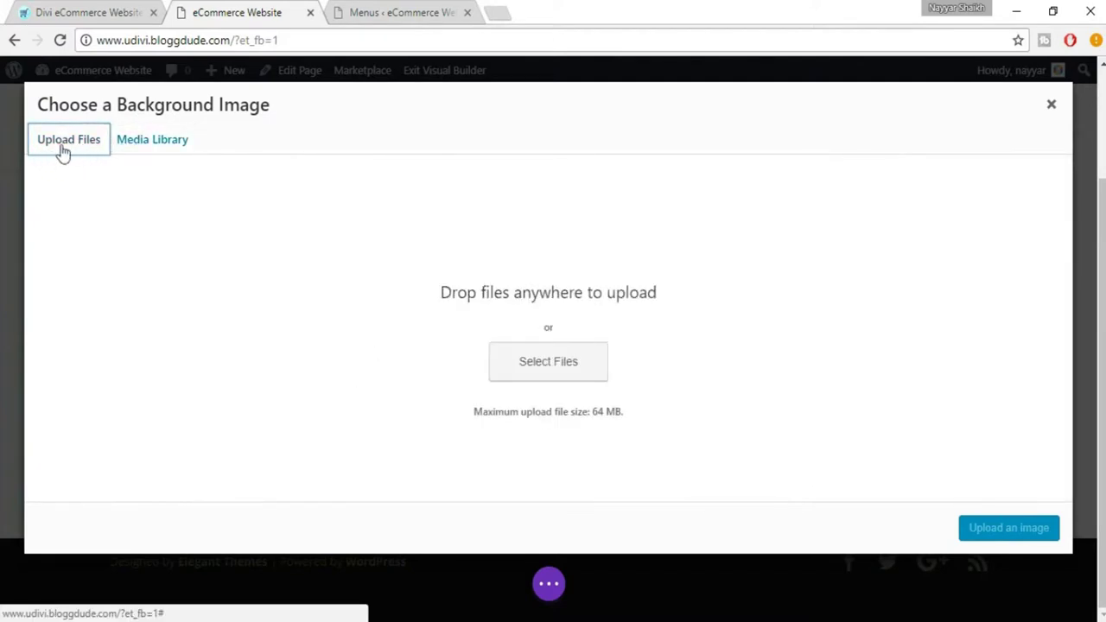
left_click(567, 371)
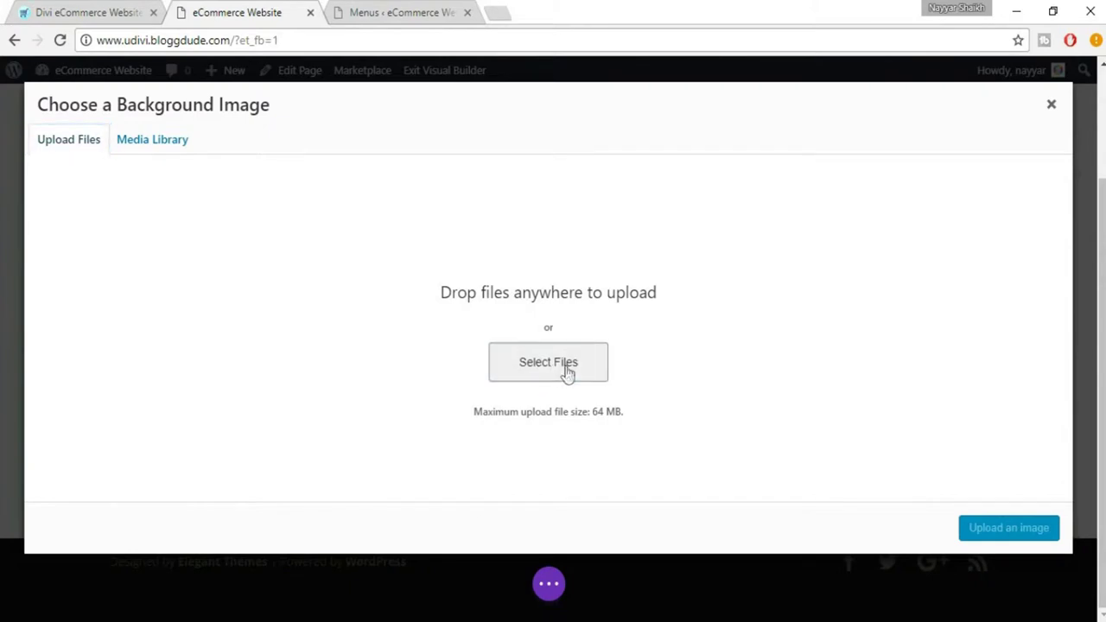
double_click(226, 115)
left_click(296, 190)
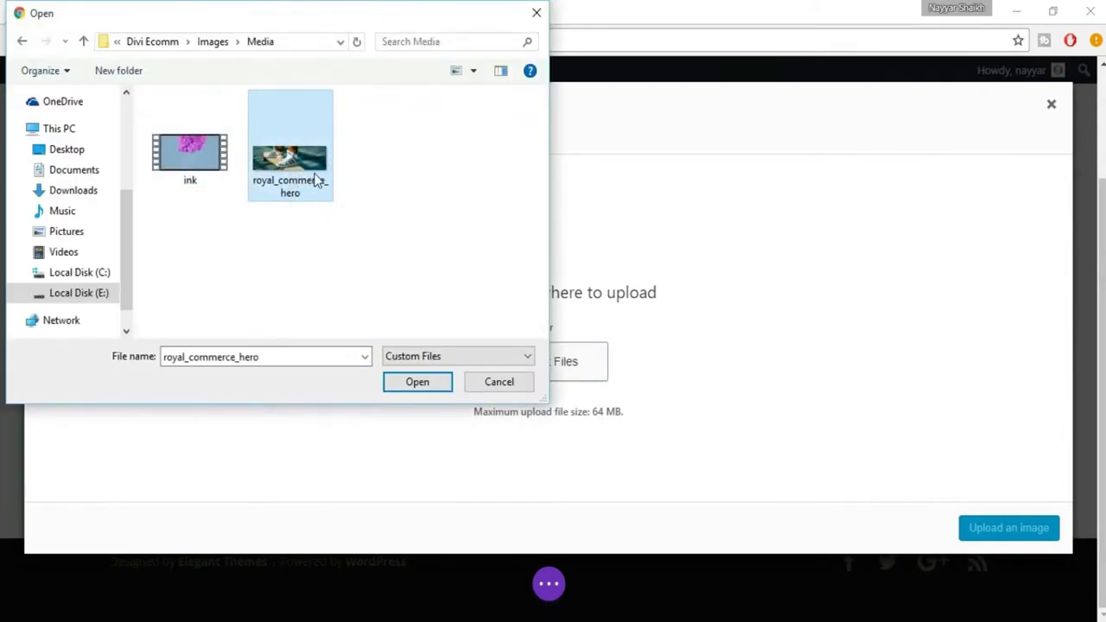
Browse up to the Divi Ecomm folder and return to the Media folder inside Images.
key("BackSpace")
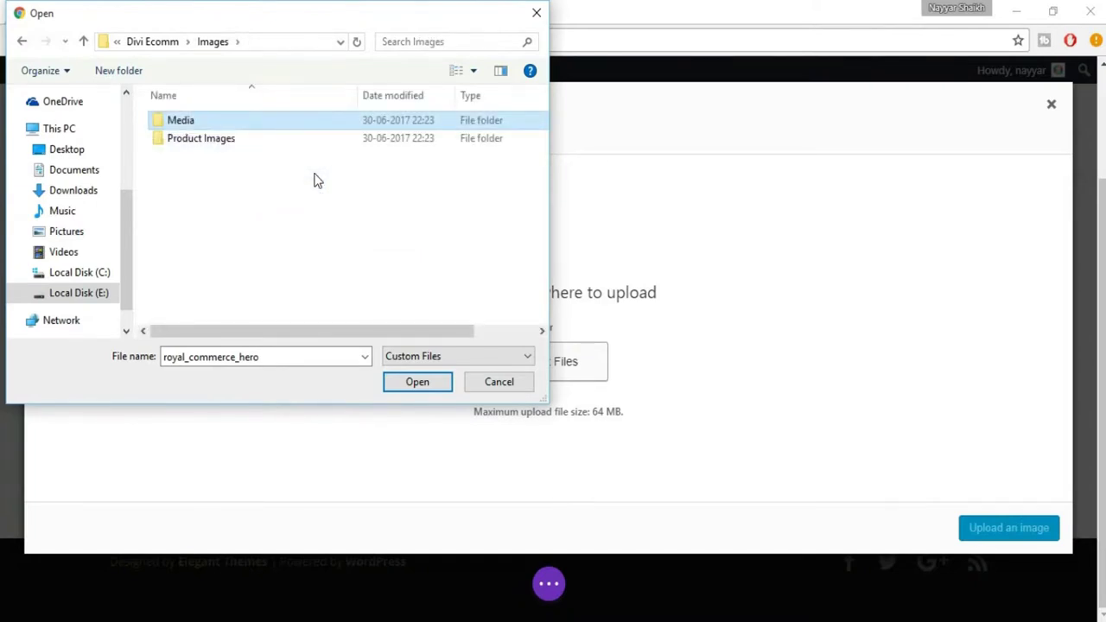
key("BackSpace")
left_click(194, 140)
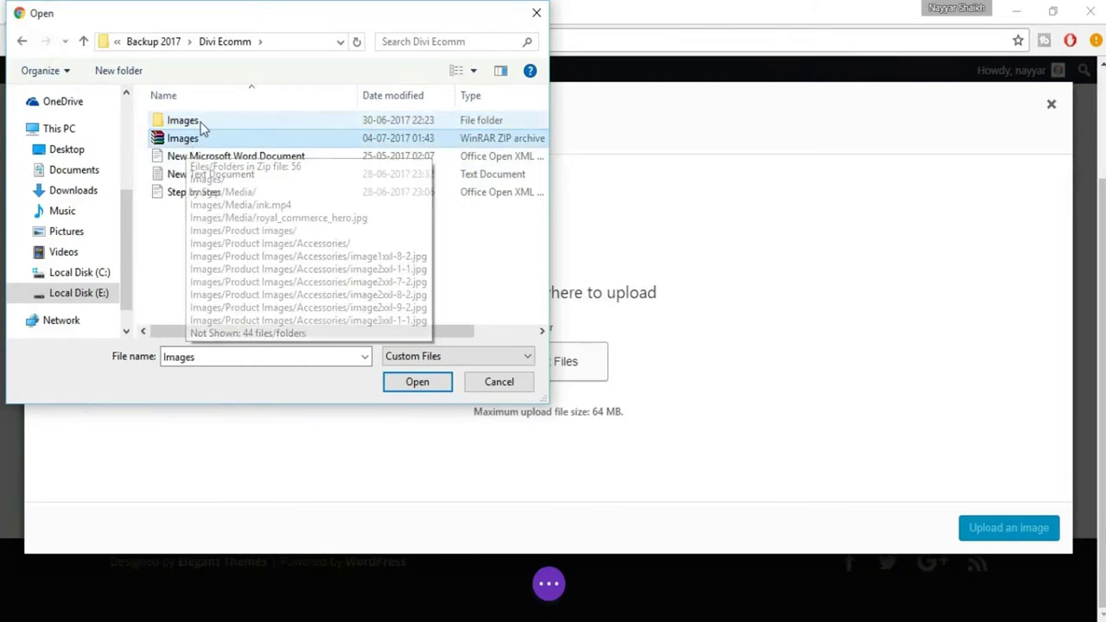
left_click(200, 123)
double_click(200, 126)
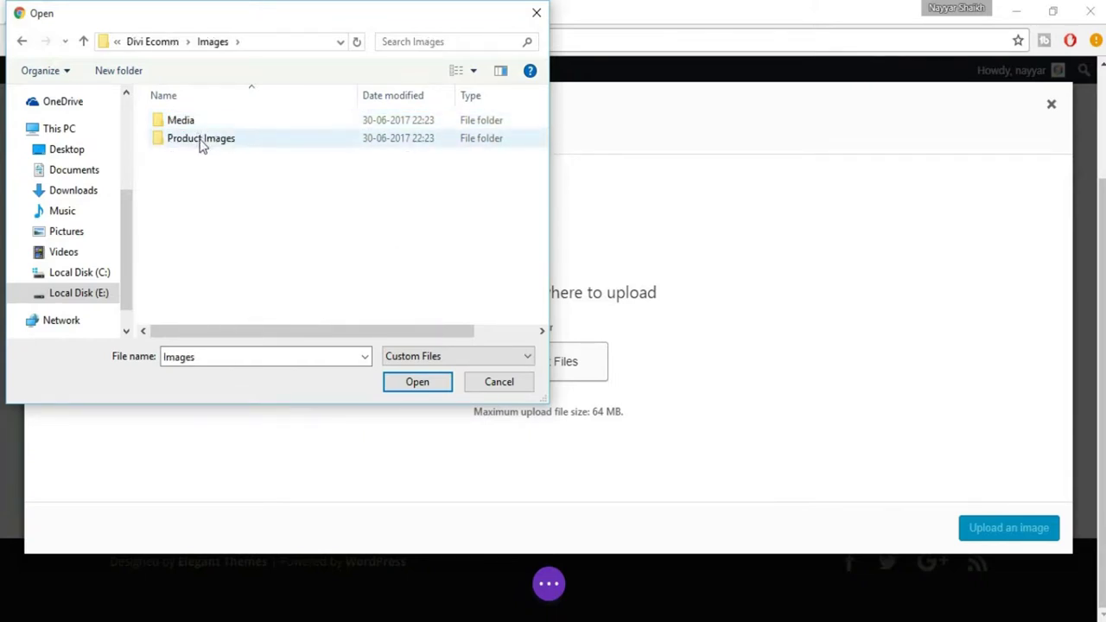
double_click(199, 120)
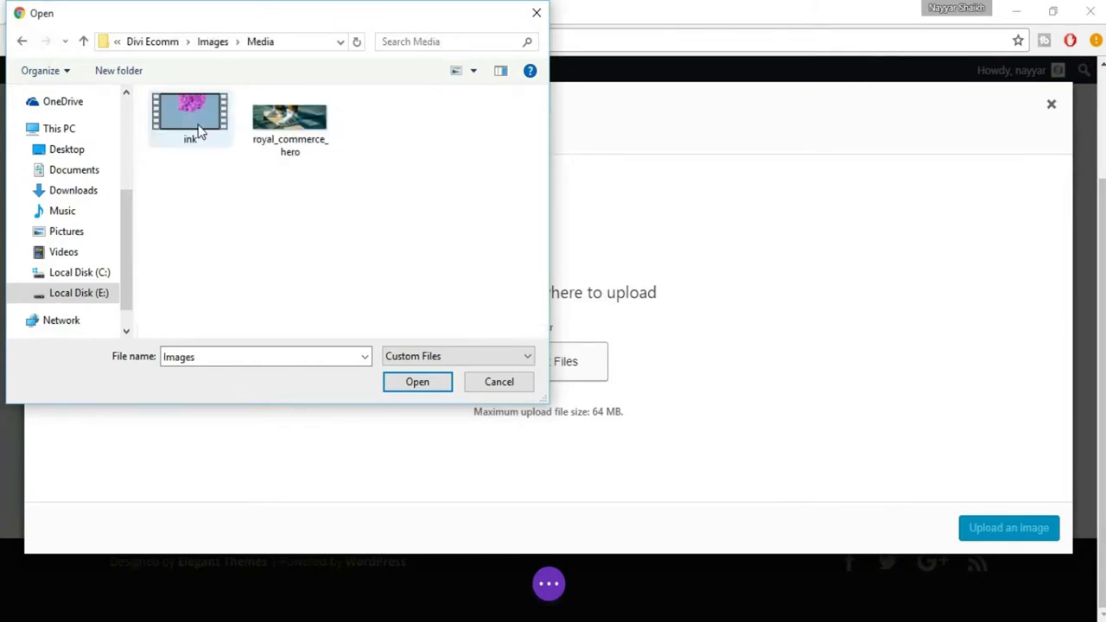
Upload royal_commerce_hero to the media library and apply it as the slide's background image.
left_click(297, 145)
left_click(420, 383)
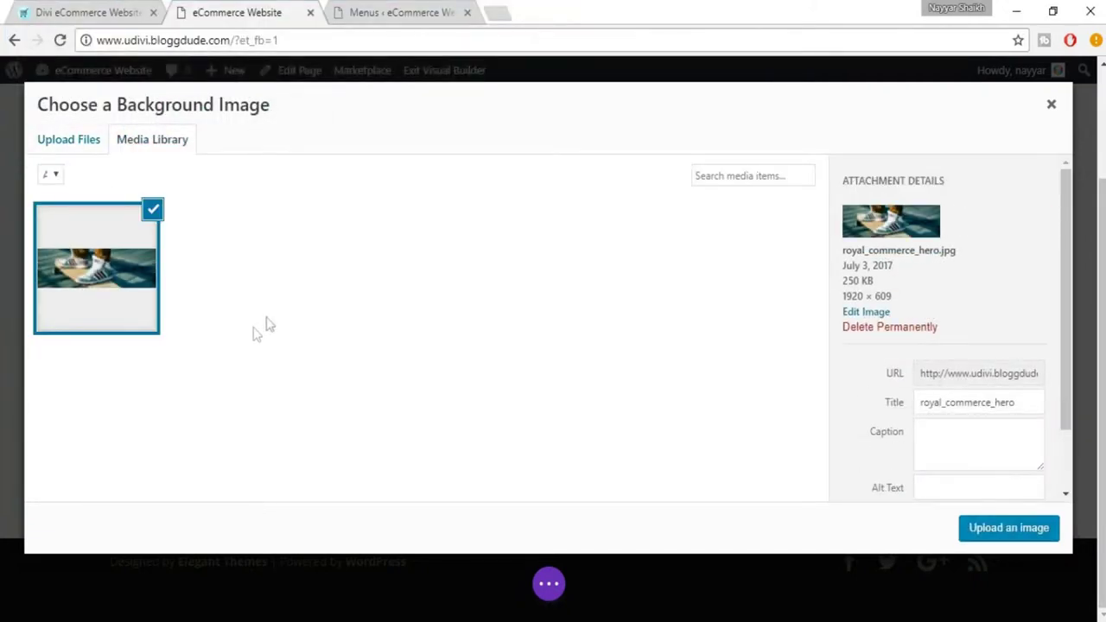
left_click(999, 534)
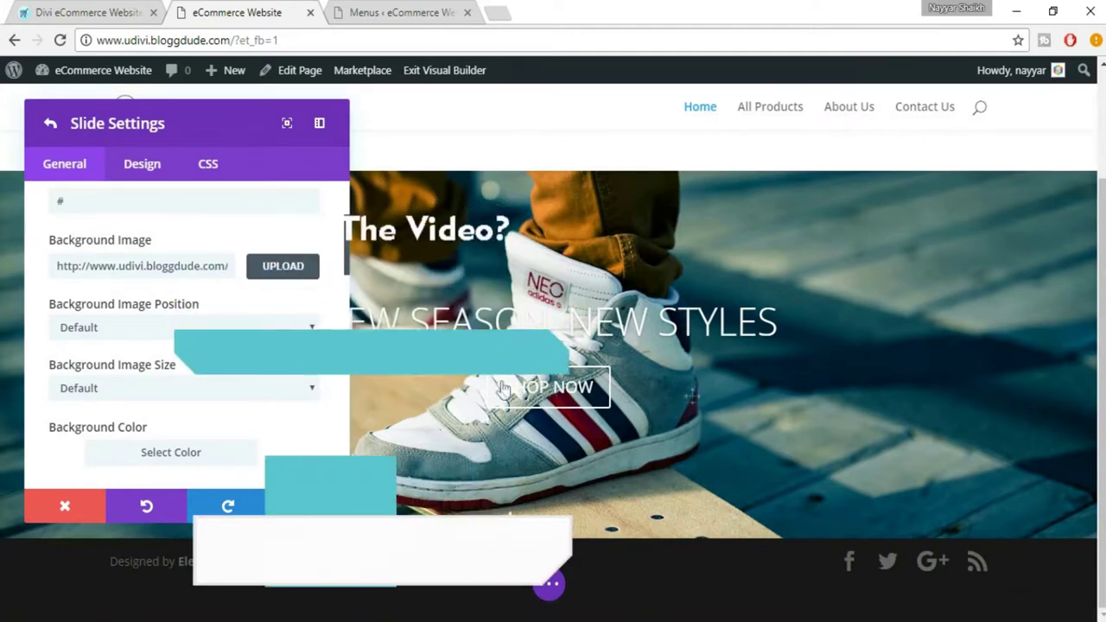
Review the options for the slide's Background Image Position and Background Image Size, leaving both at Default.
scroll(244, 351, "down", 1)
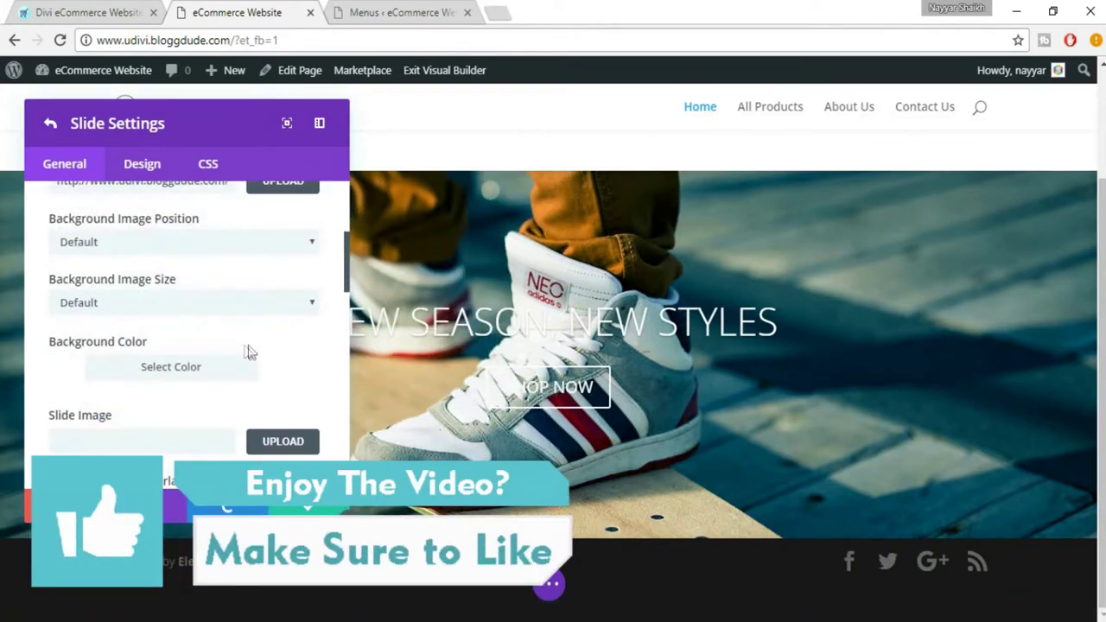
left_click(195, 242)
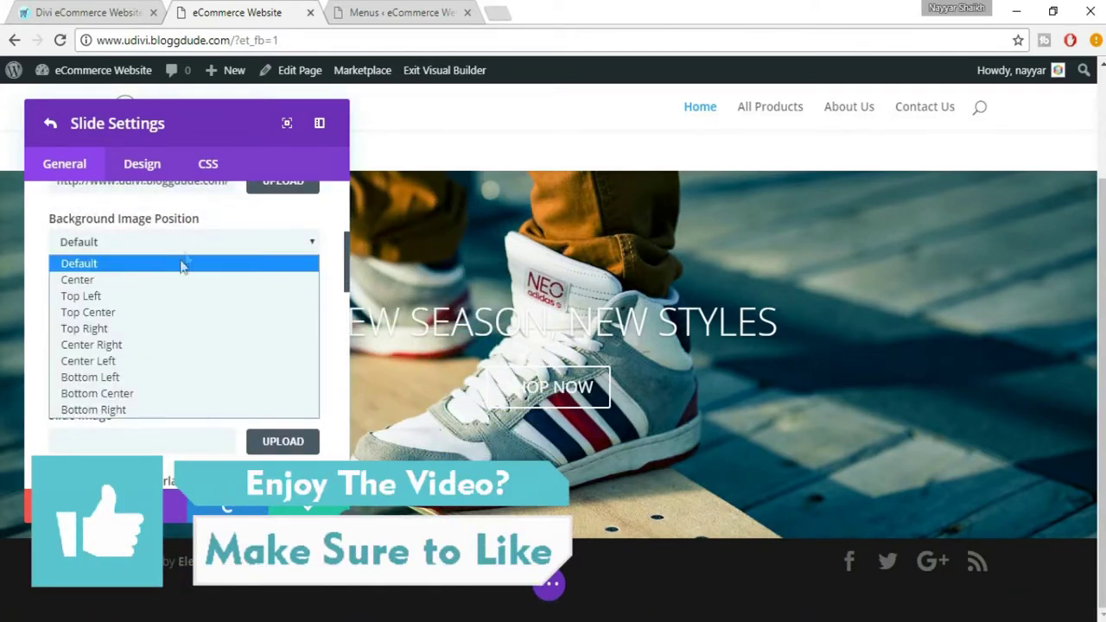
left_click(175, 247)
left_click(177, 247)
left_click(177, 247)
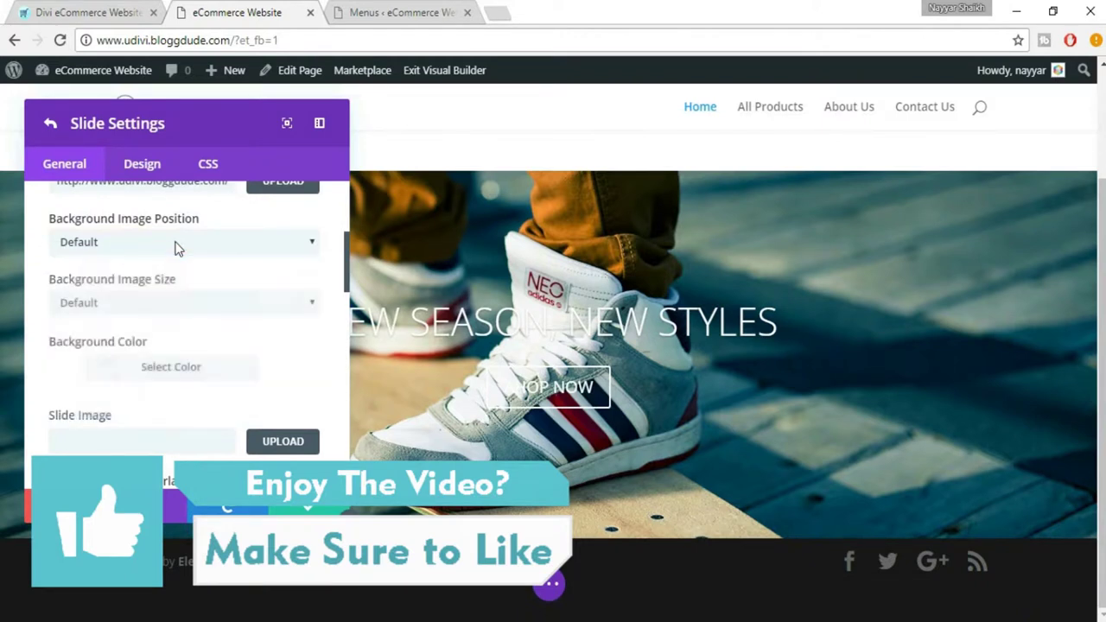
left_click(275, 242)
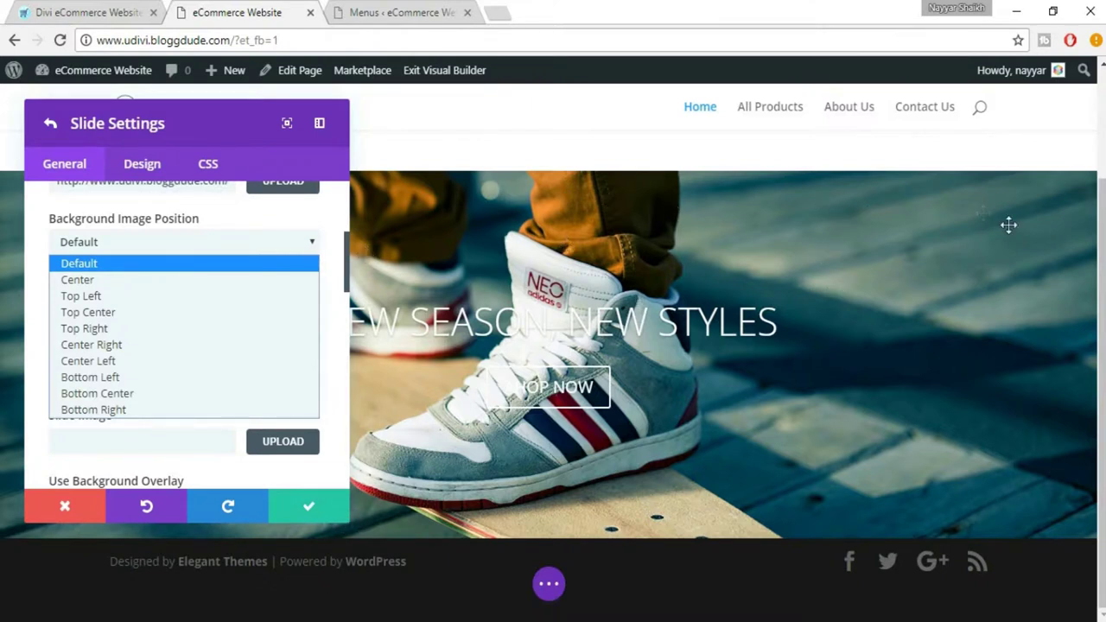
left_click(190, 231)
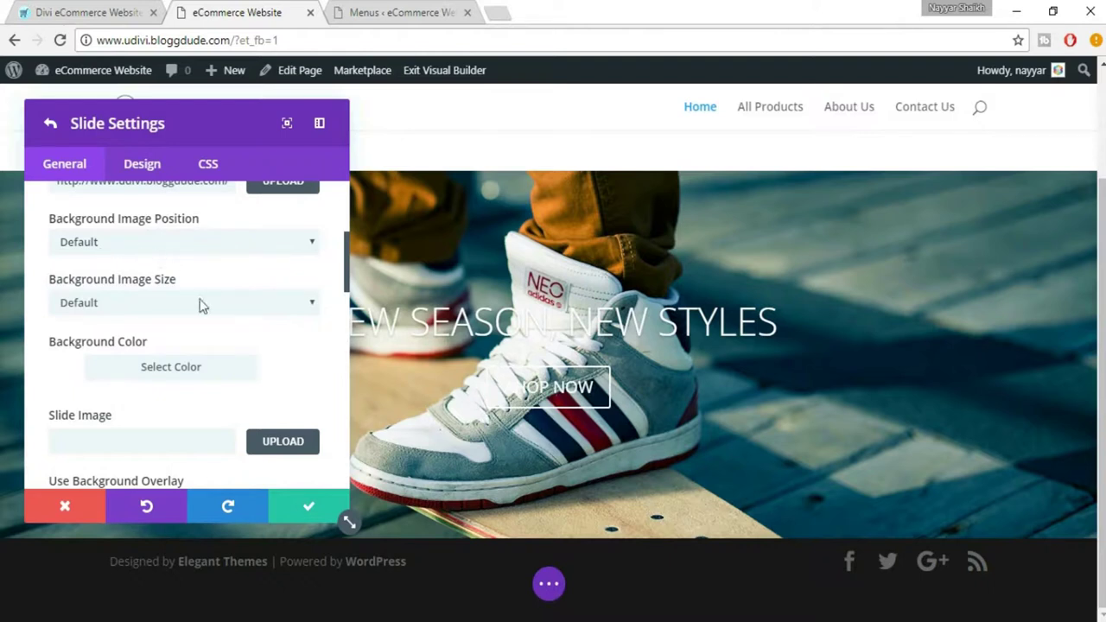
left_click(138, 302)
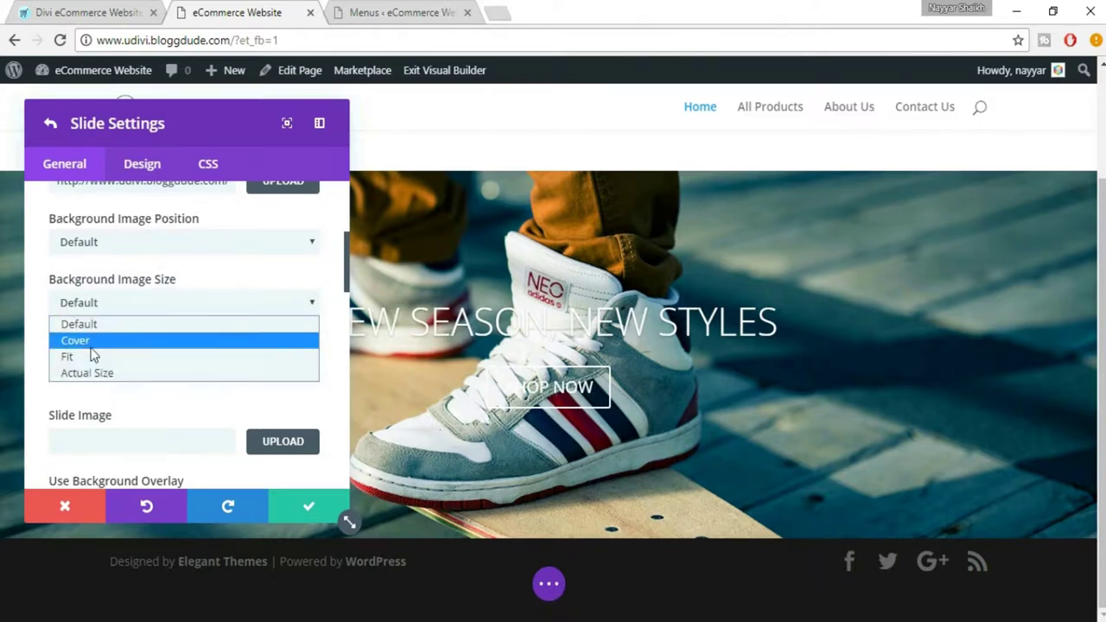
left_click(120, 309)
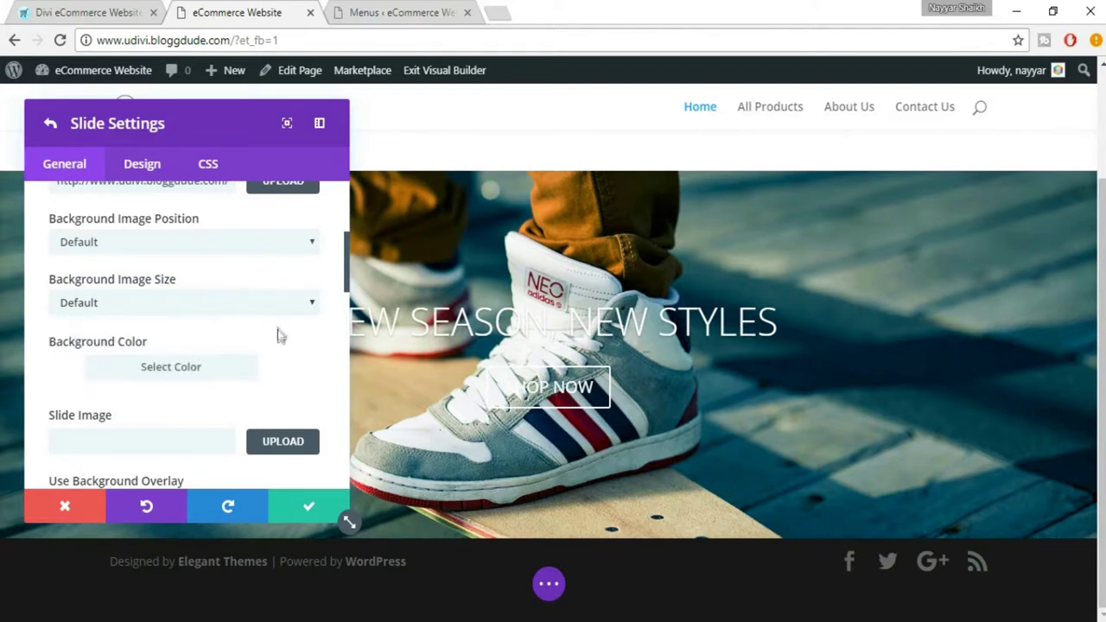
Compare the slide's shading with the eDivi demo slider and enable the background overlay for the slide.
scroll(276, 337, "down", 1)
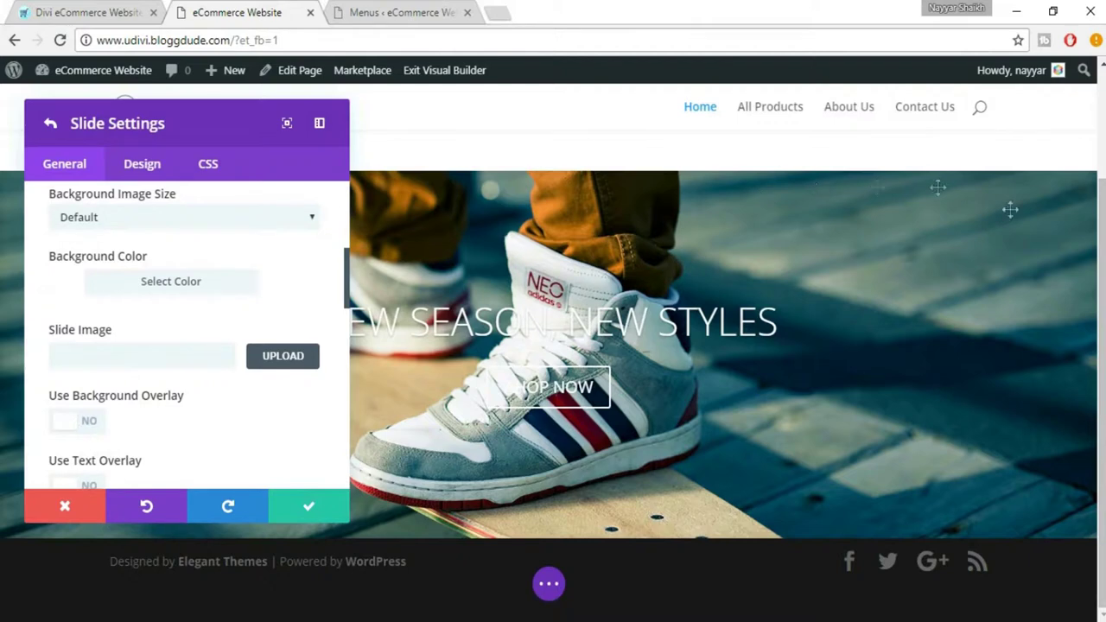
scroll(301, 293, "down", 1)
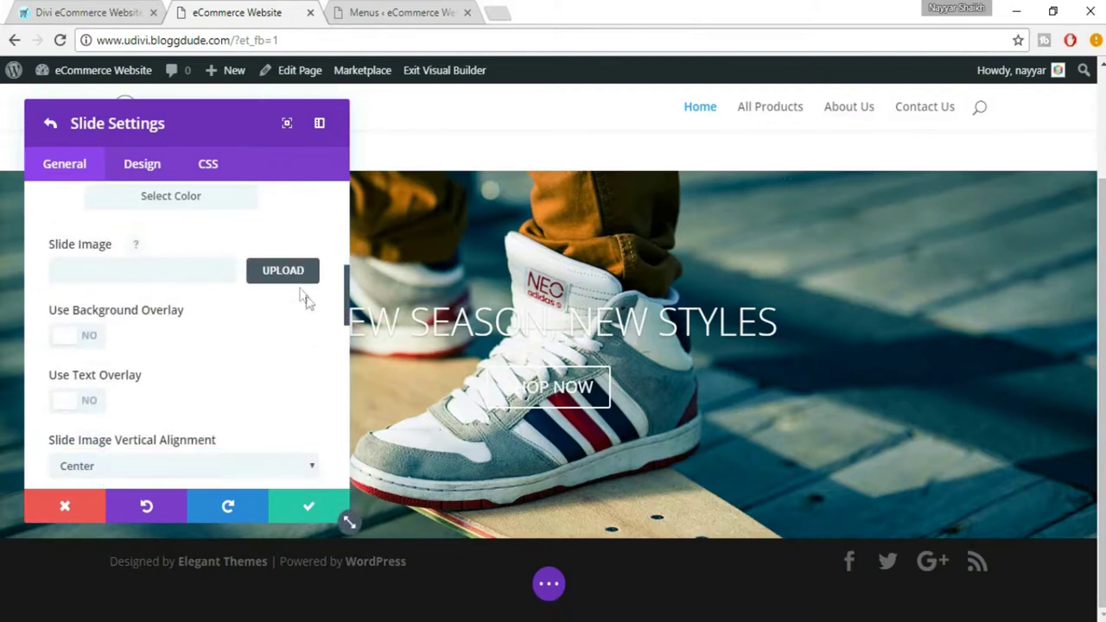
scroll(316, 338, "down", 1)
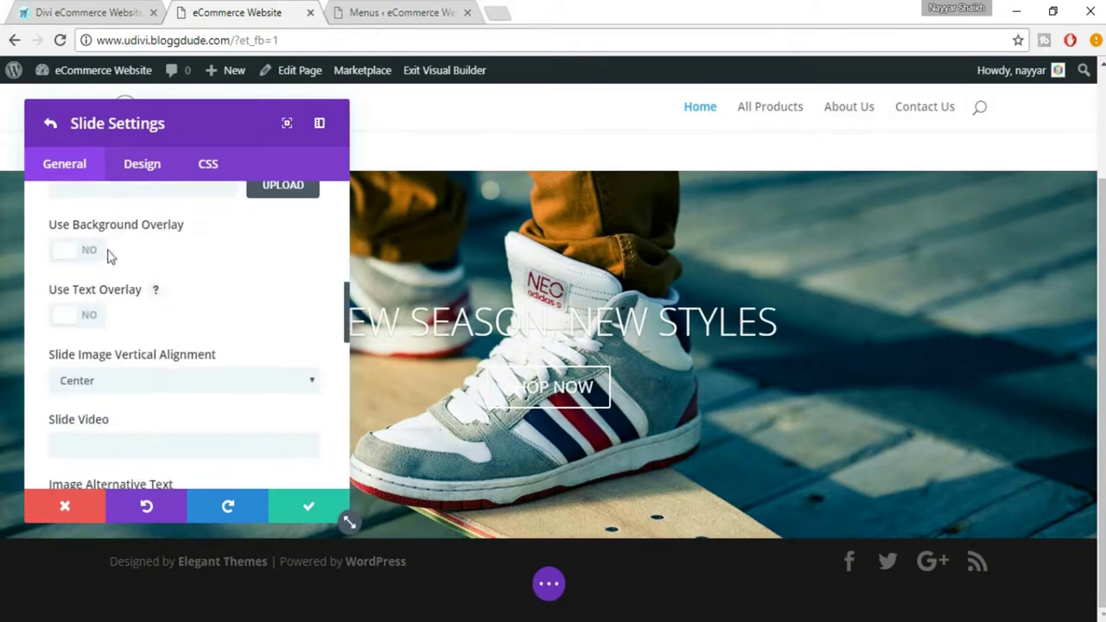
left_click(318, 121)
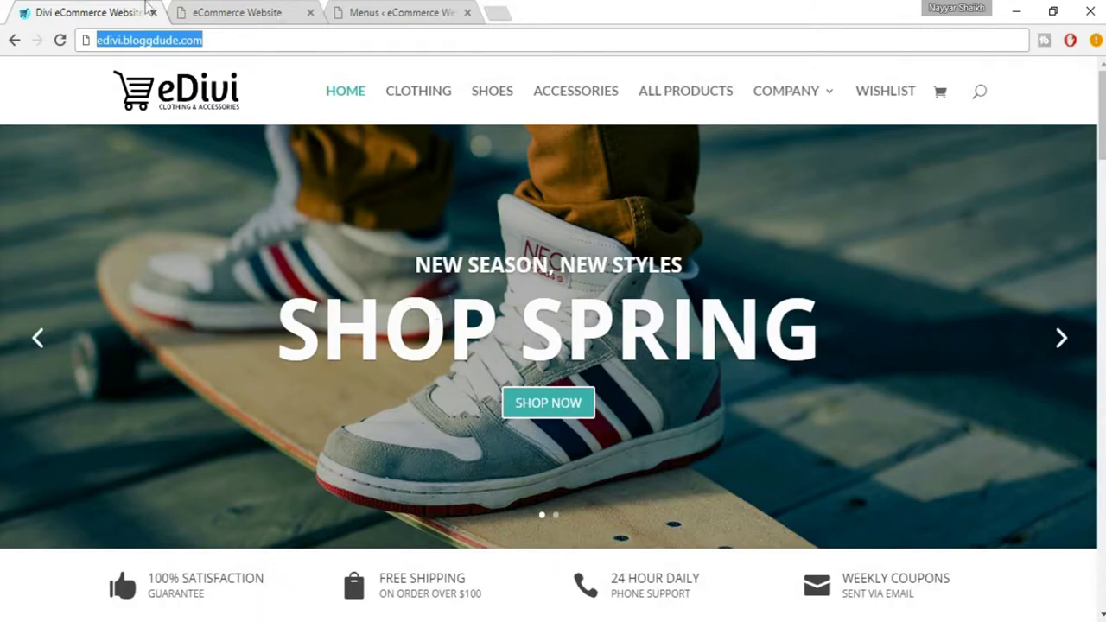
left_click(276, 15)
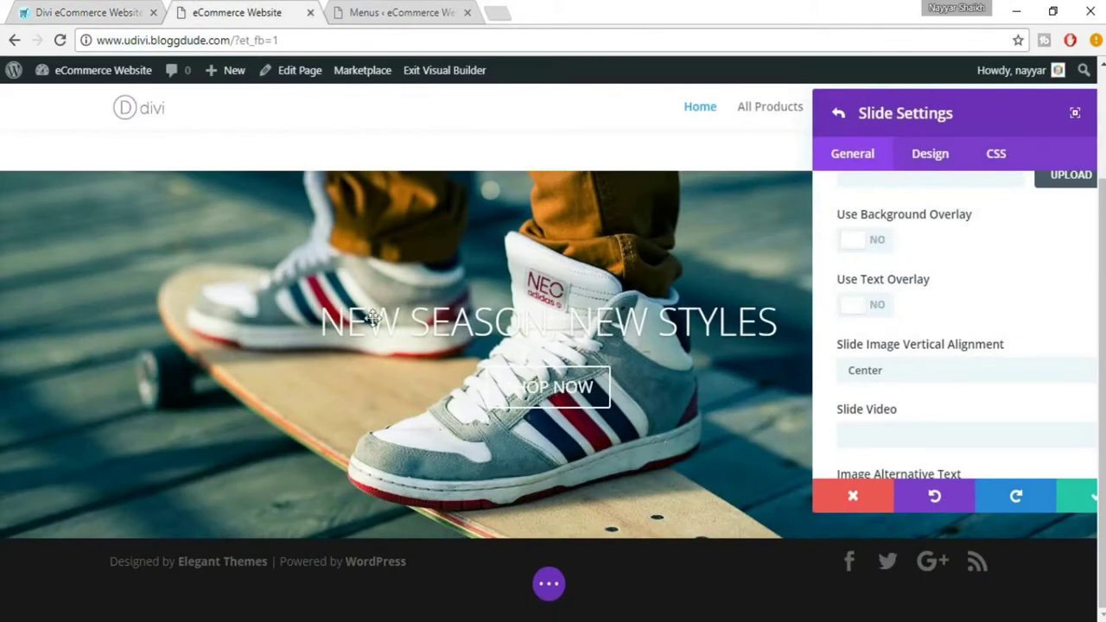
left_click(886, 249)
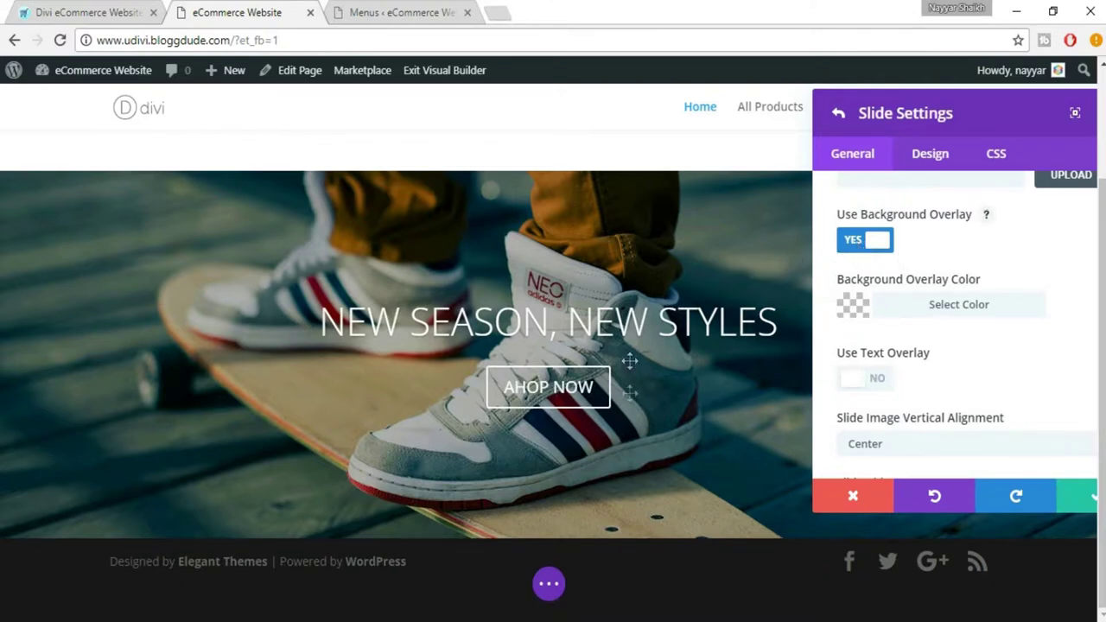
left_click(853, 244)
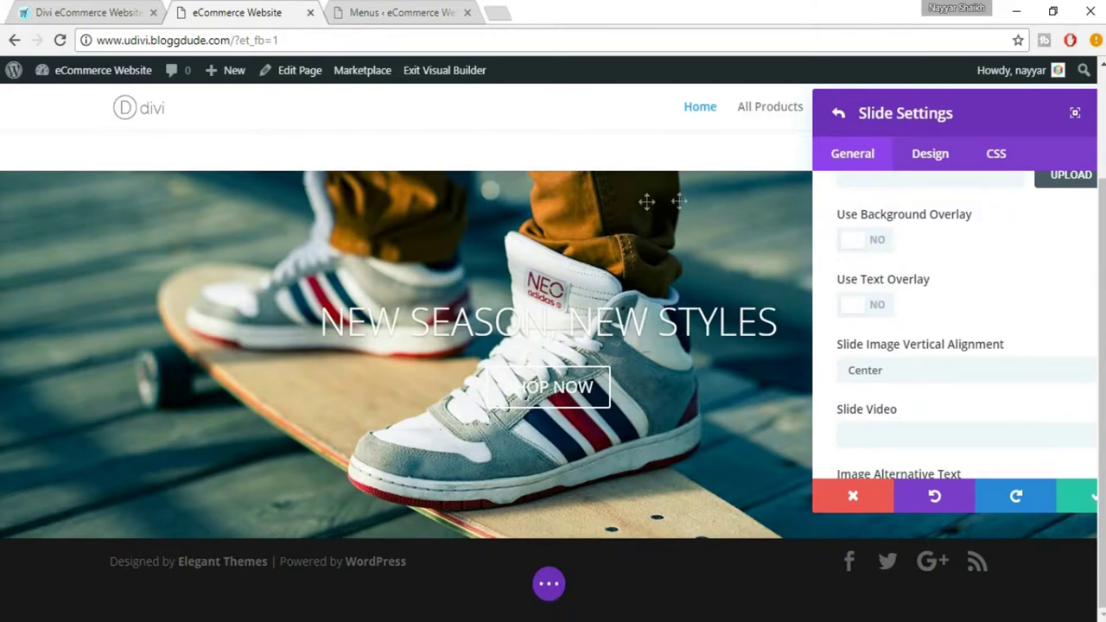
left_click(865, 249)
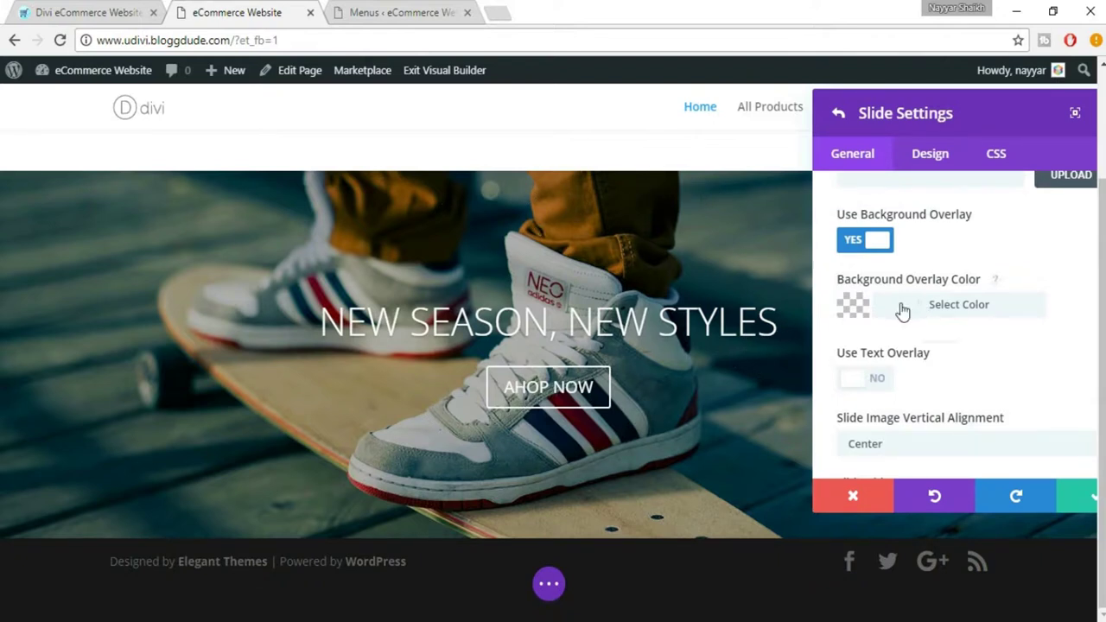
Try yellow, green and blue as the background overlay color with 0.46 opacity, and clear the overlay color.
scroll(968, 302, "down", 1)
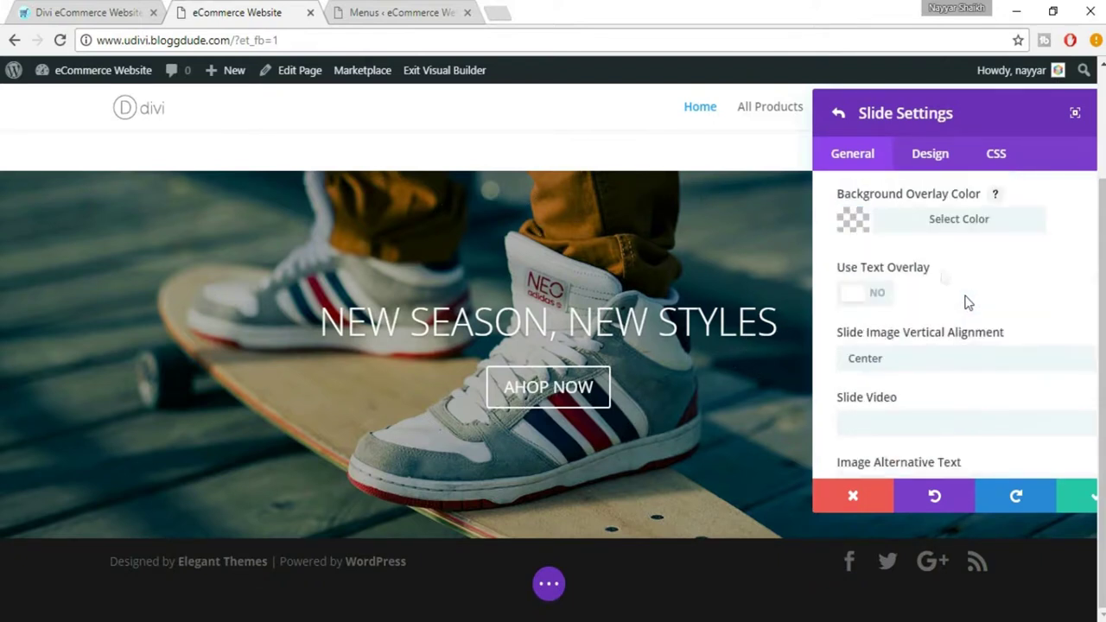
left_click(954, 223)
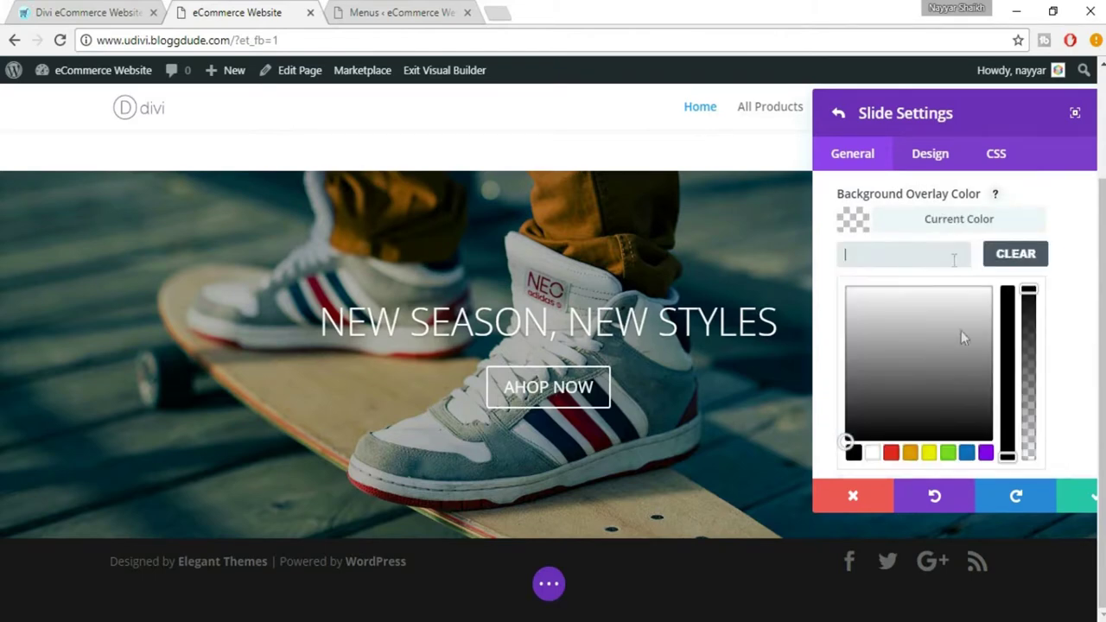
left_click(927, 453)
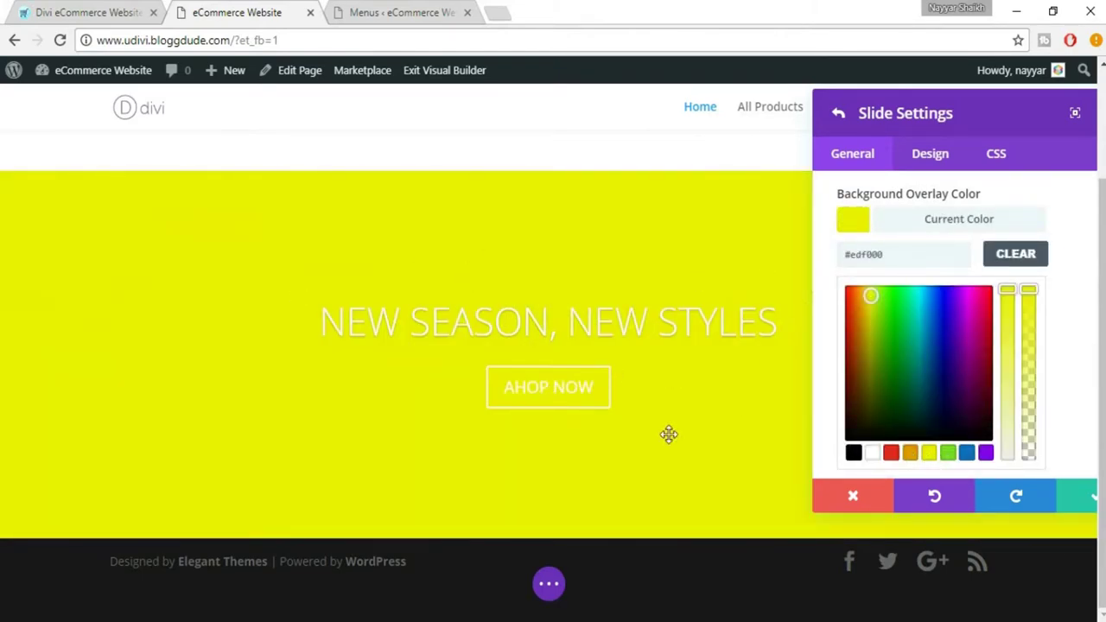
left_click(1026, 327)
left_click_drag(1027, 344, 1027, 390)
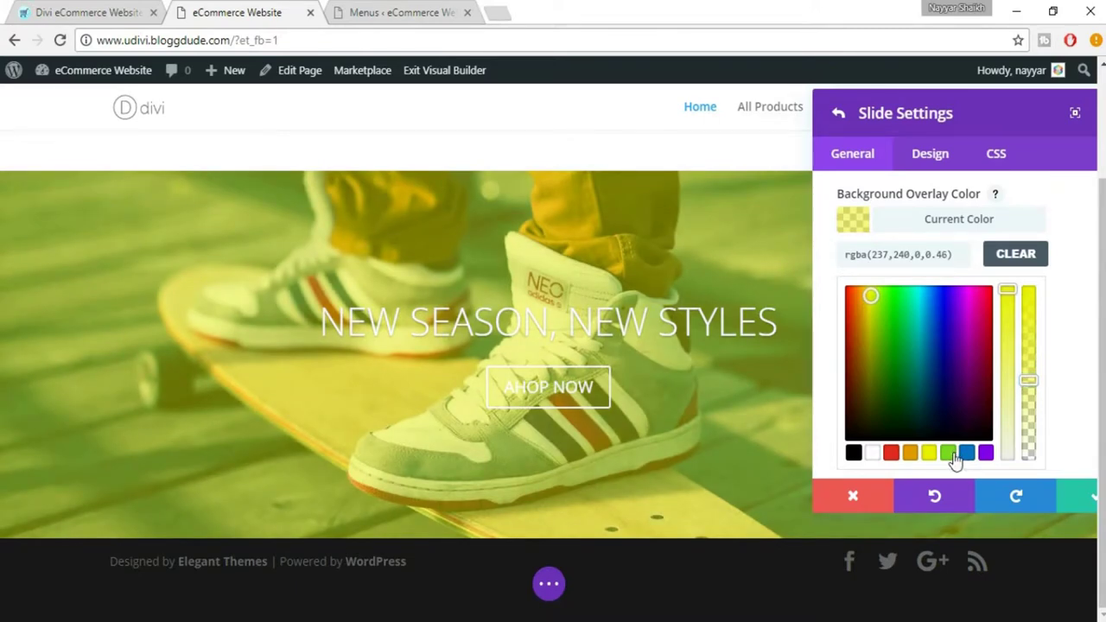
left_click(950, 455)
left_click(969, 454)
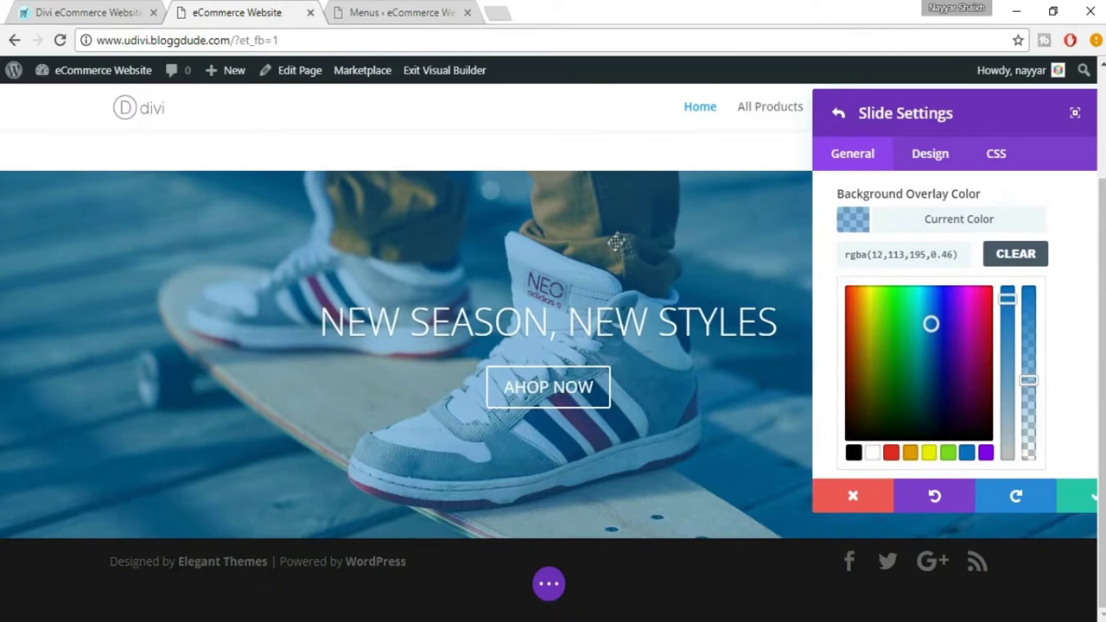
left_click(1026, 261)
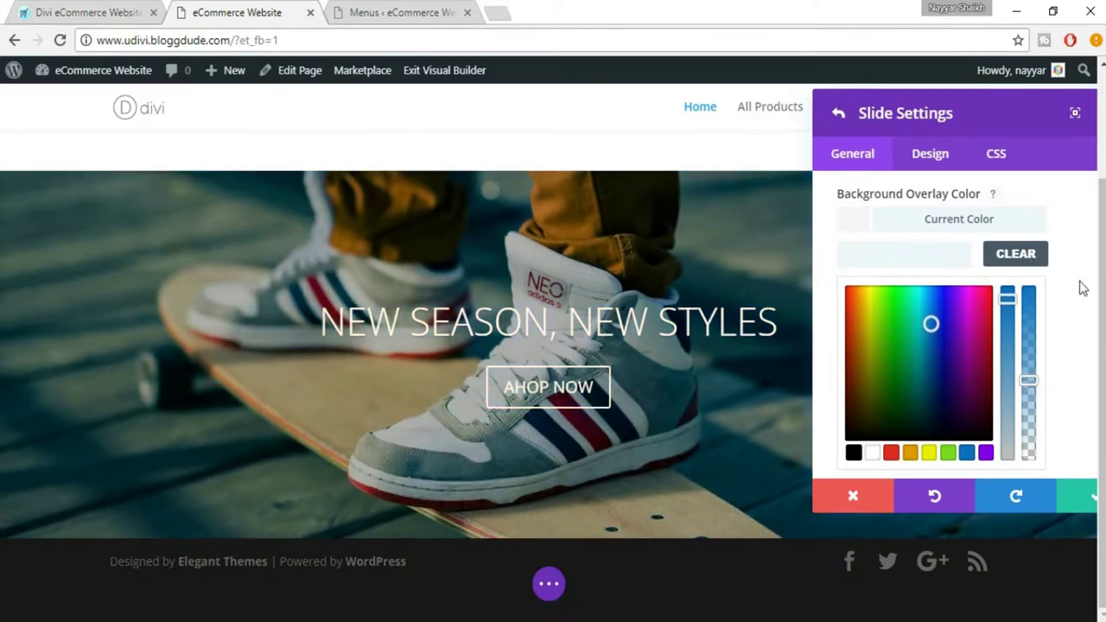
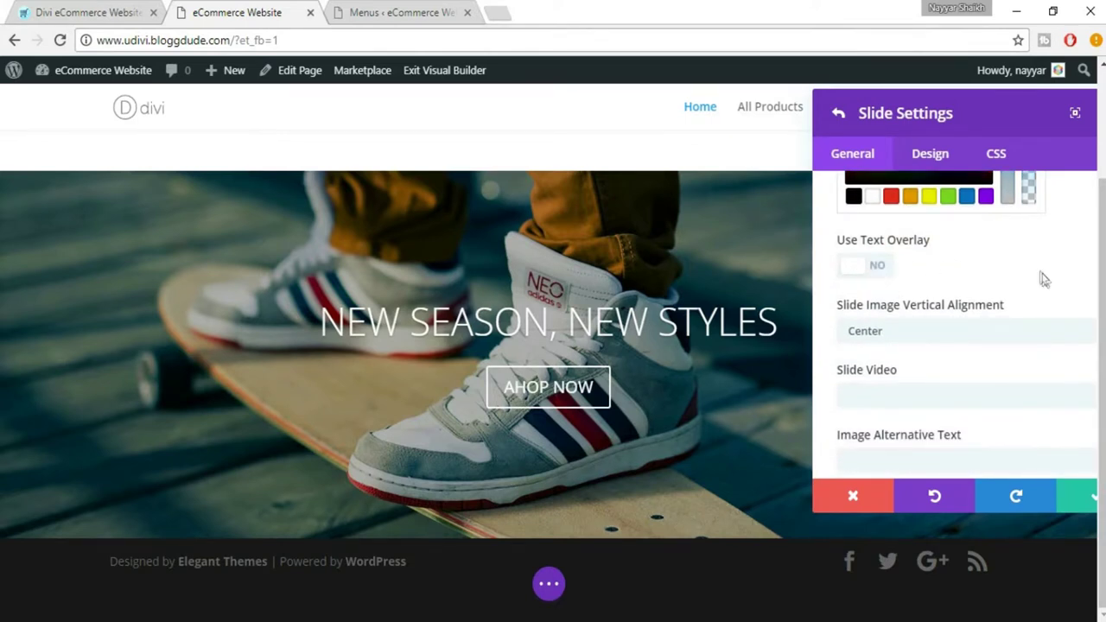
Review the Slide Video field and Text Color options, and compare the slide's text color with the eDivi demo.
scroll(1041, 291, "down", 2)
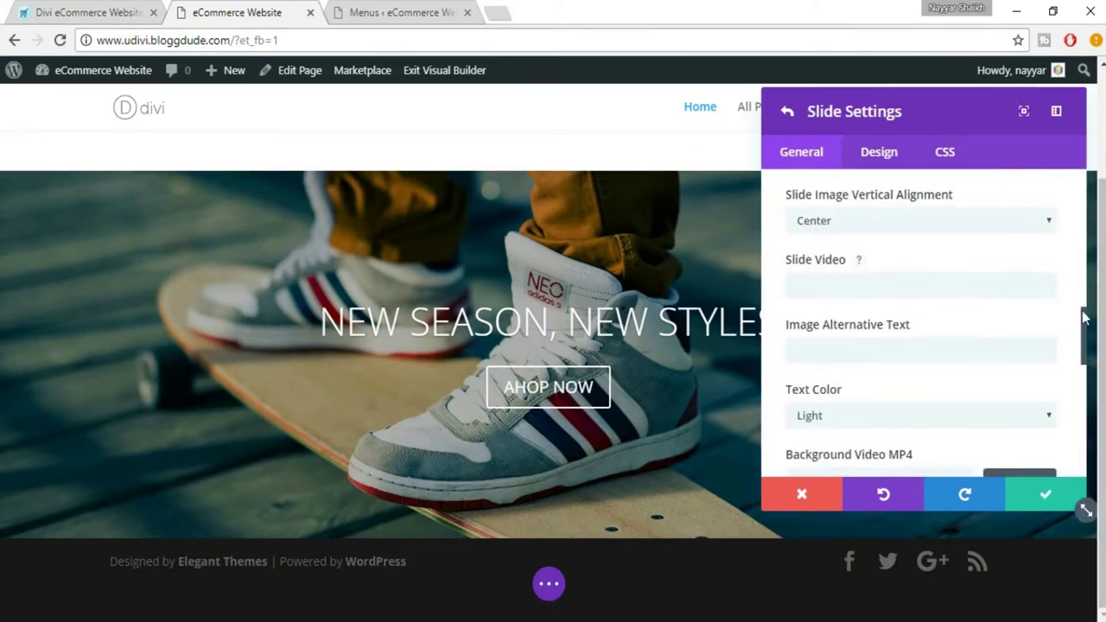
left_click(875, 282)
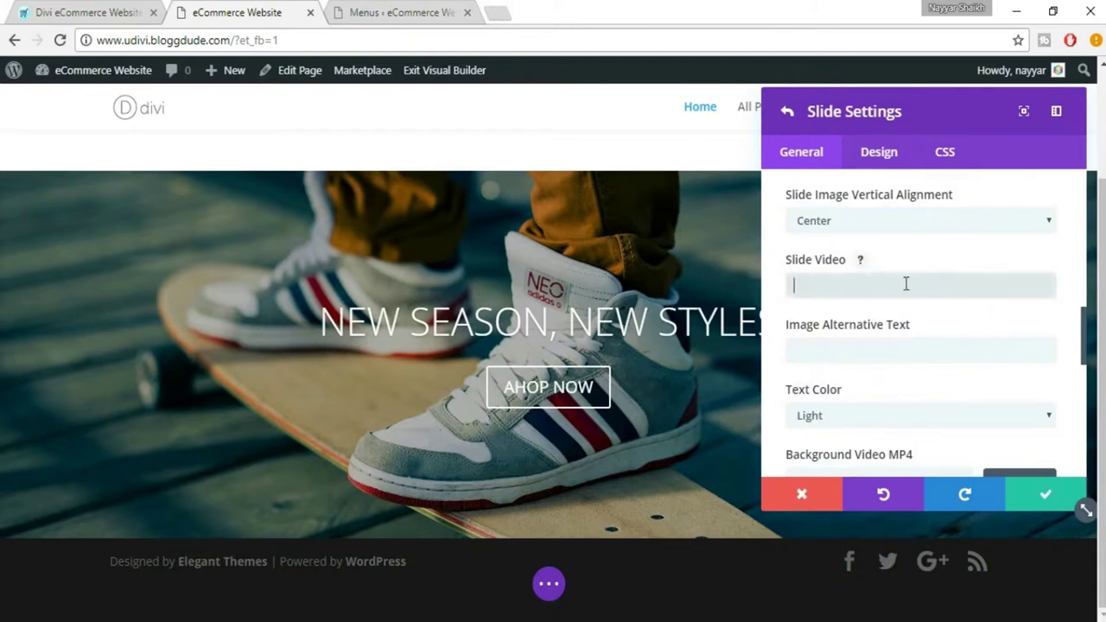
scroll(982, 383, "down", 1)
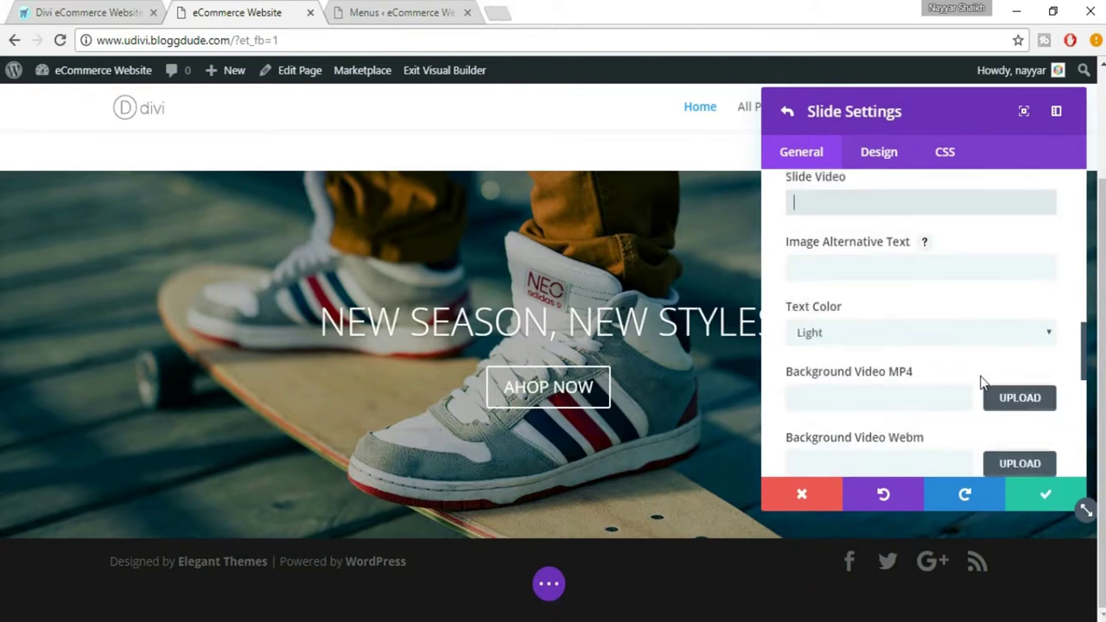
left_click(878, 330)
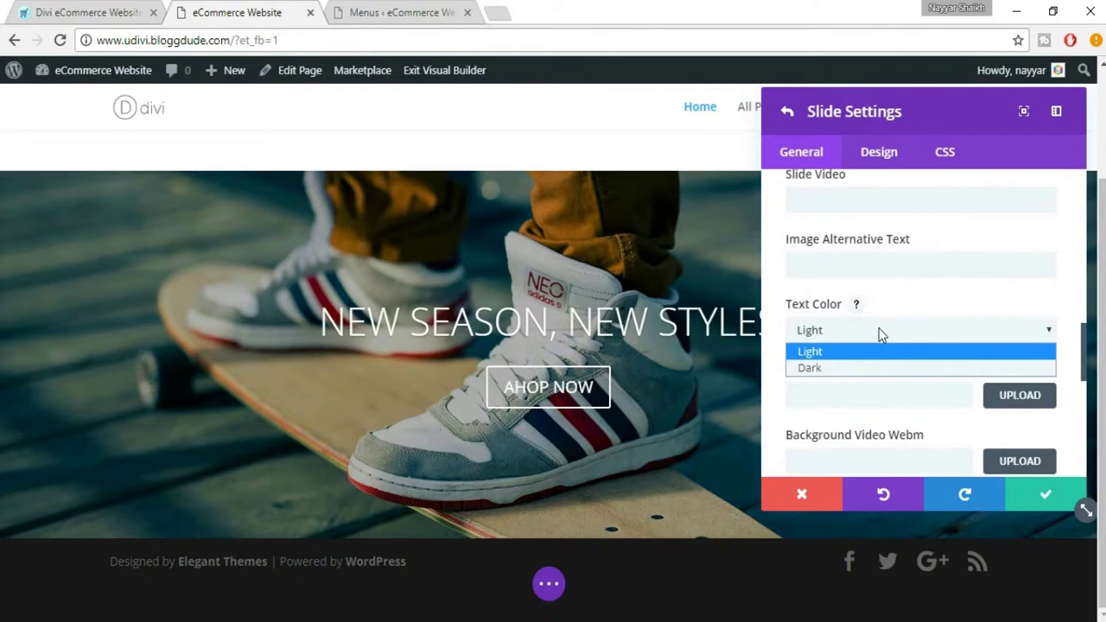
left_click(881, 335)
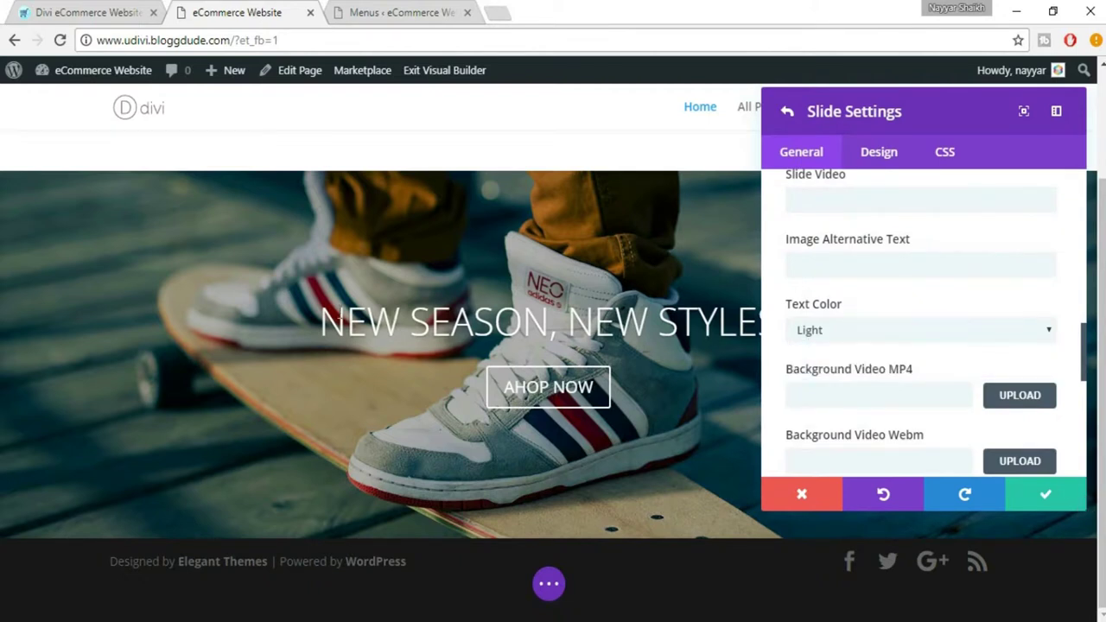
scroll(950, 311, "down", 1)
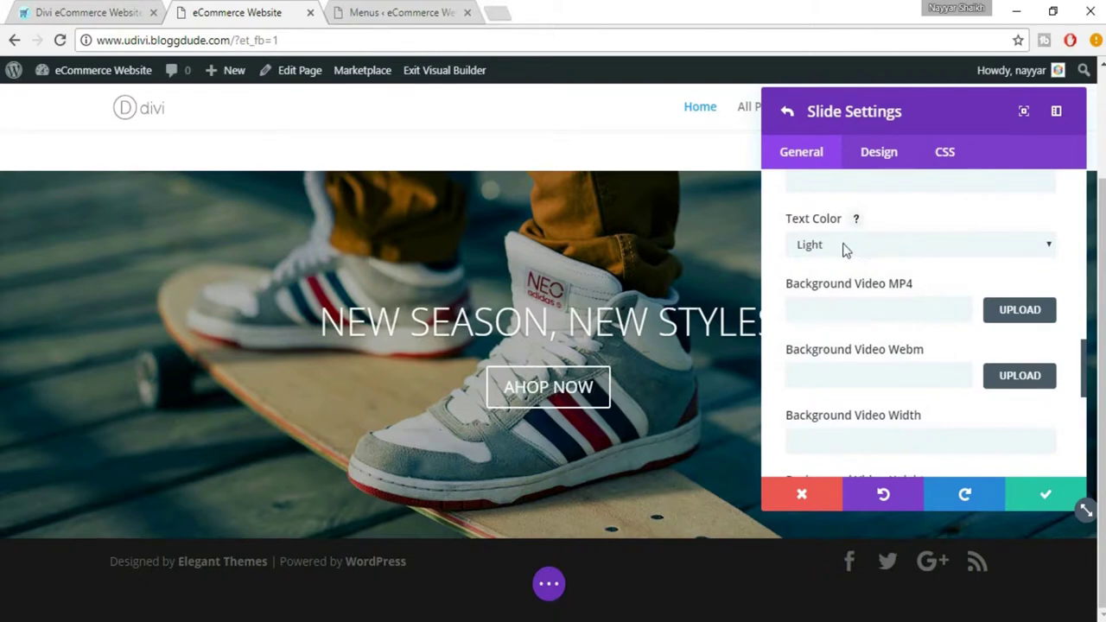
left_click(87, 12)
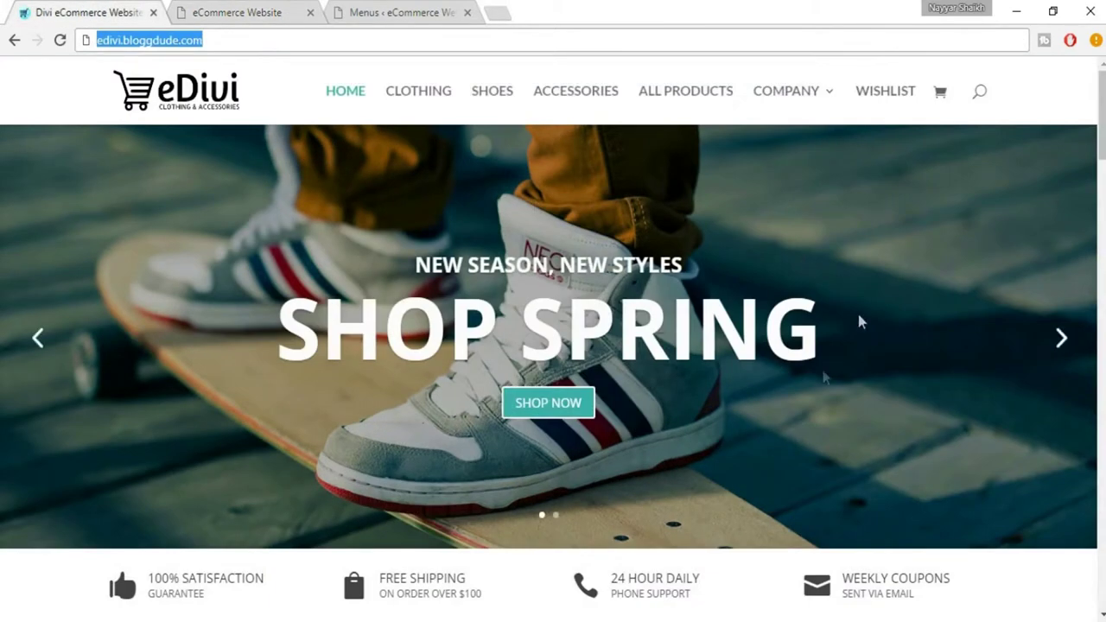
key("ctrl+Tab")
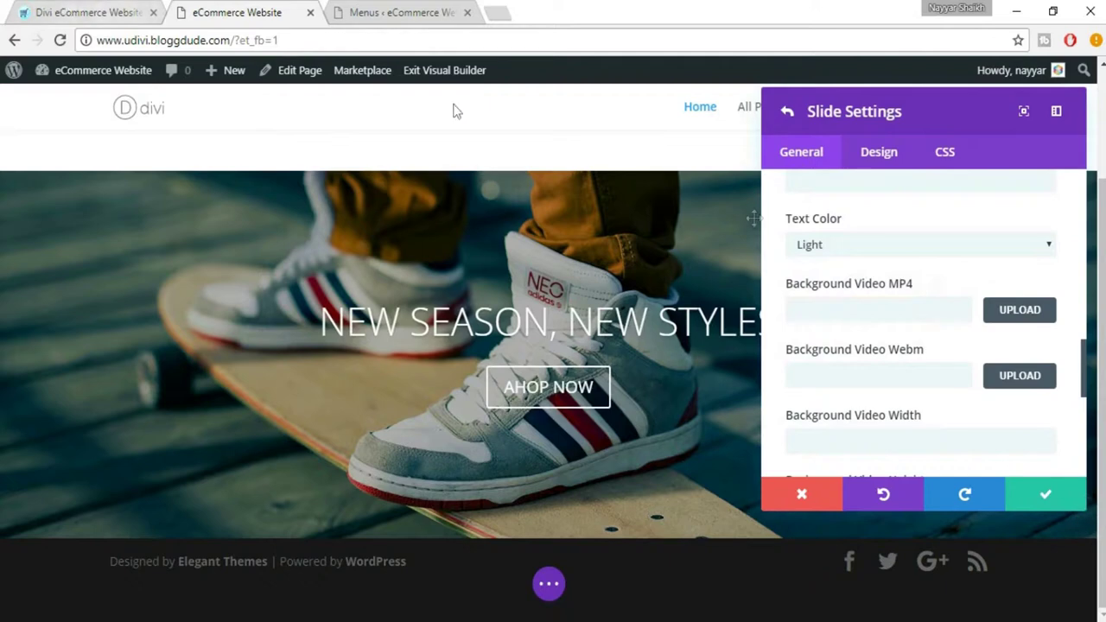
Check the eDivi demo's large slide text and enter SHOPSPRING as the slide's content.
scroll(929, 346, "down", 1)
scroll(947, 357, "down", 1)
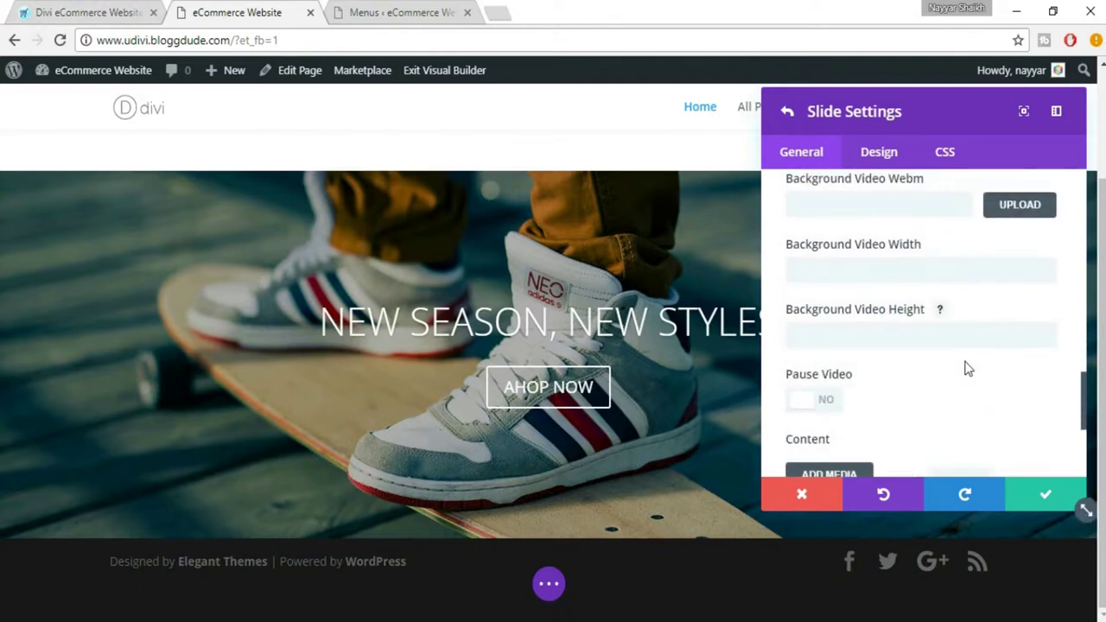
scroll(966, 369, "down", 3)
left_click(887, 345)
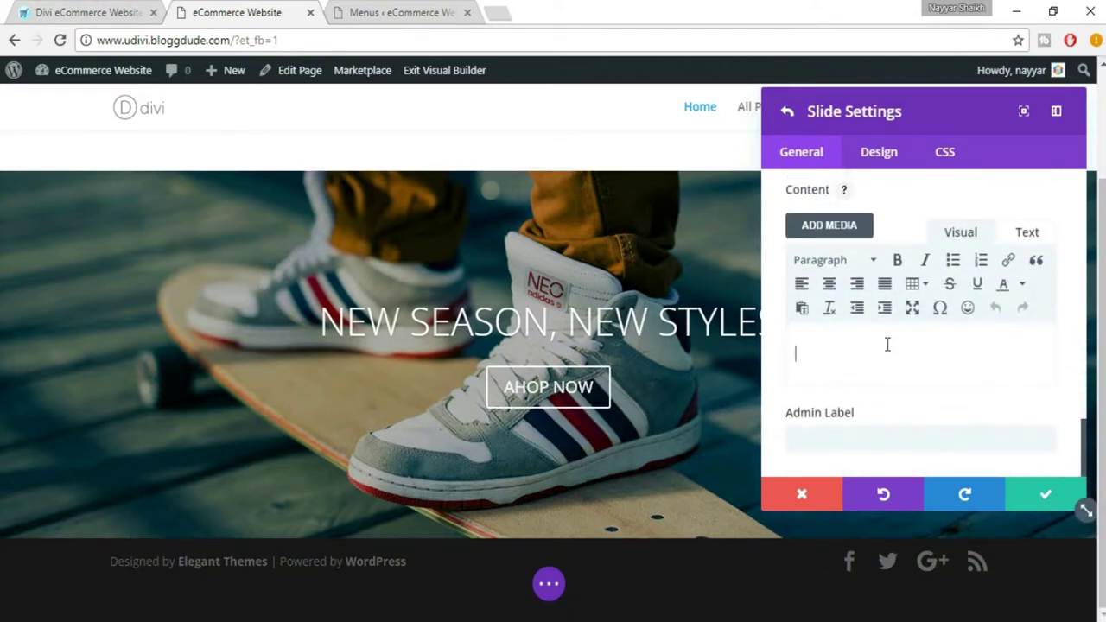
left_click(86, 12)
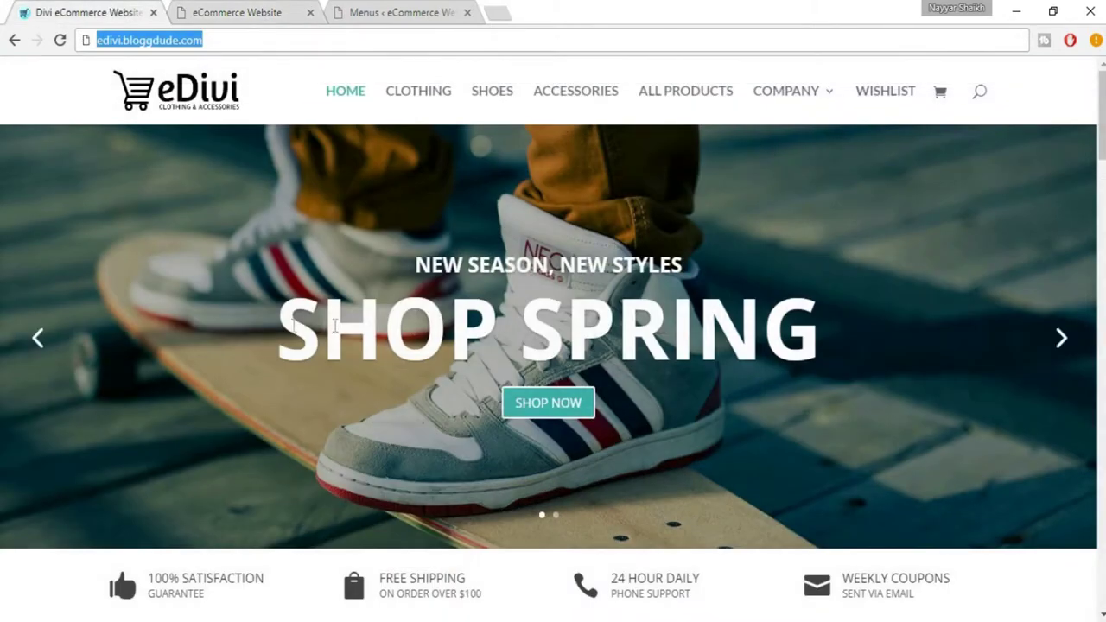
left_click(252, 12)
type("HOPSPR")
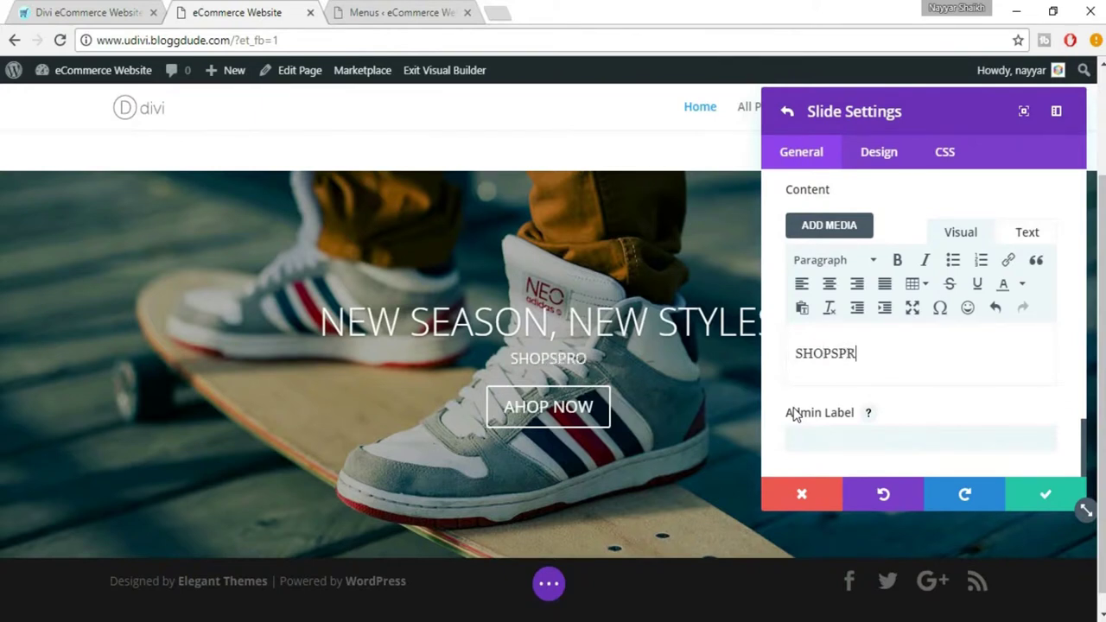
type("ING")
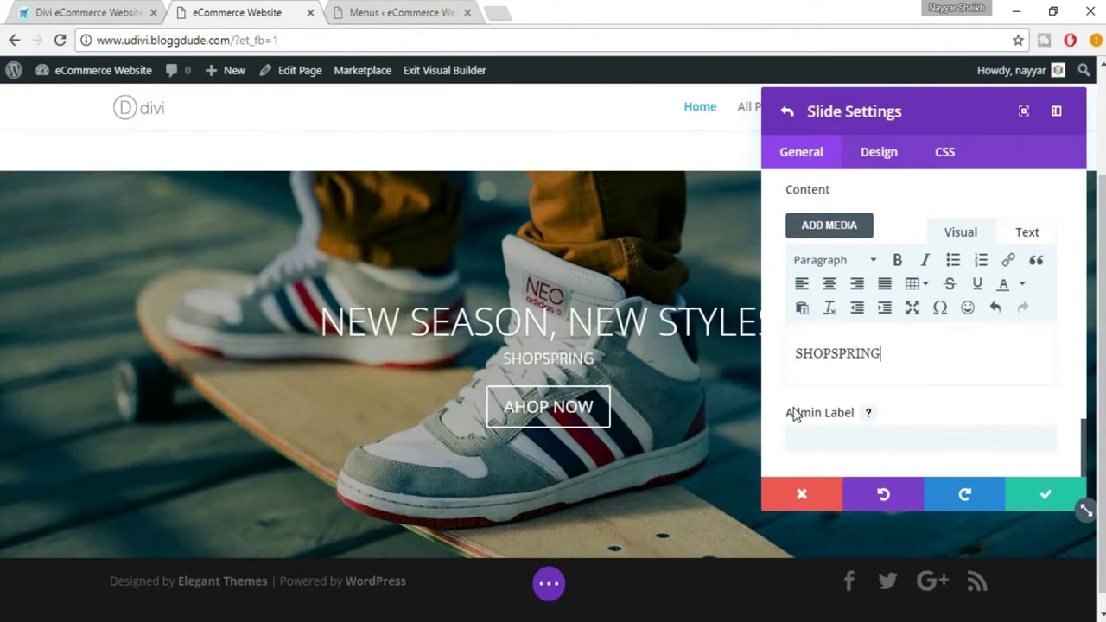
Correct the slide's content to SHOP SPRING, saving the slider settings, and delete the empty section above the slider.
left_click(831, 352)
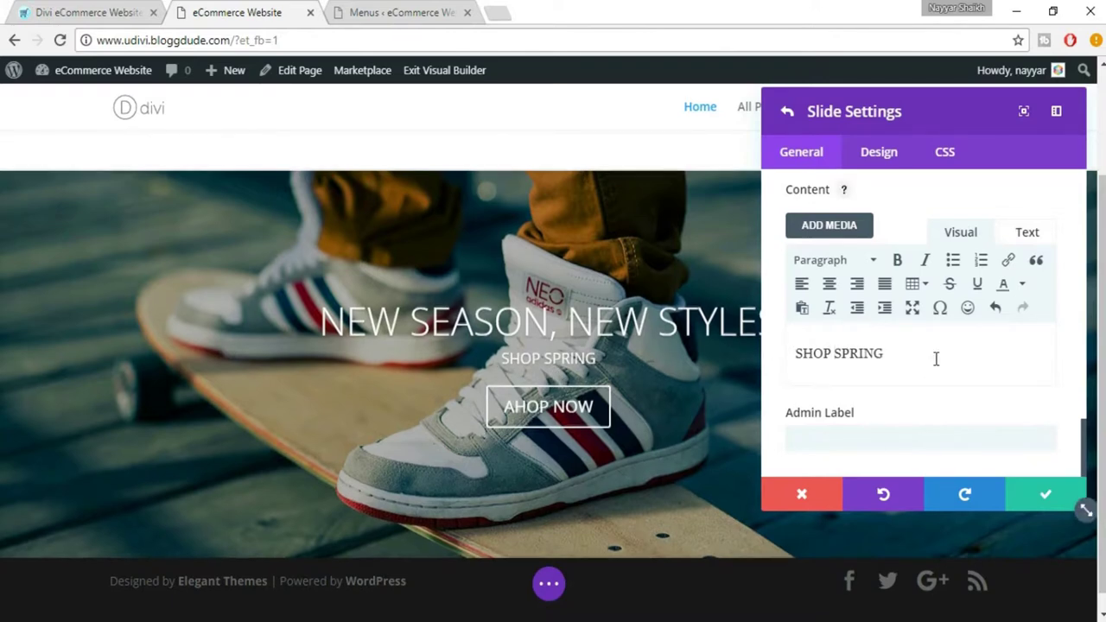
scroll(933, 357, "down", 1)
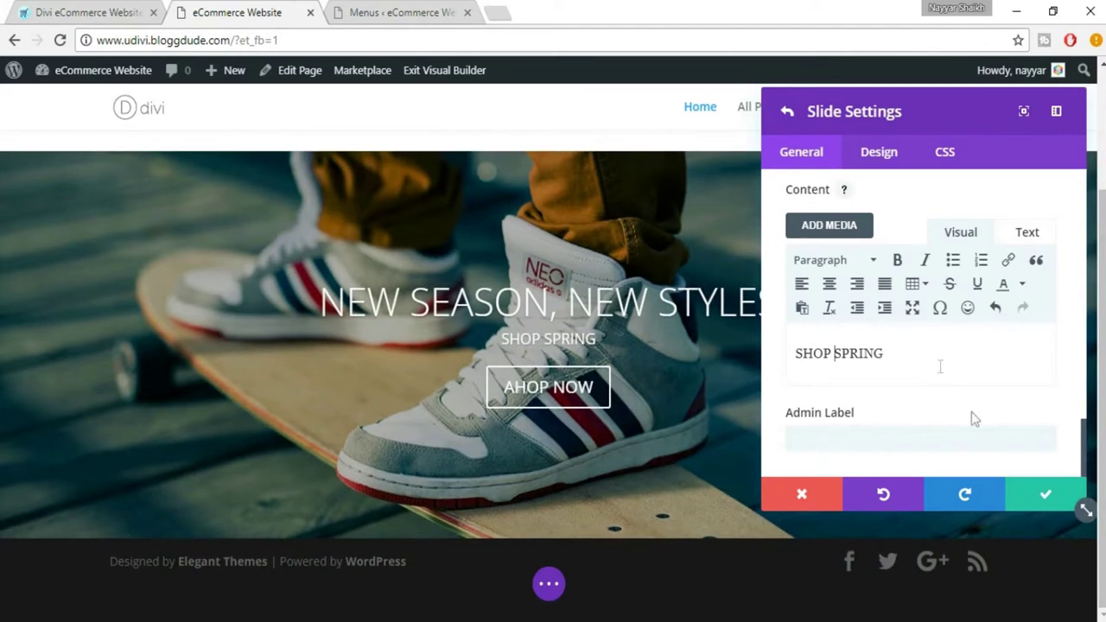
left_click(1042, 504)
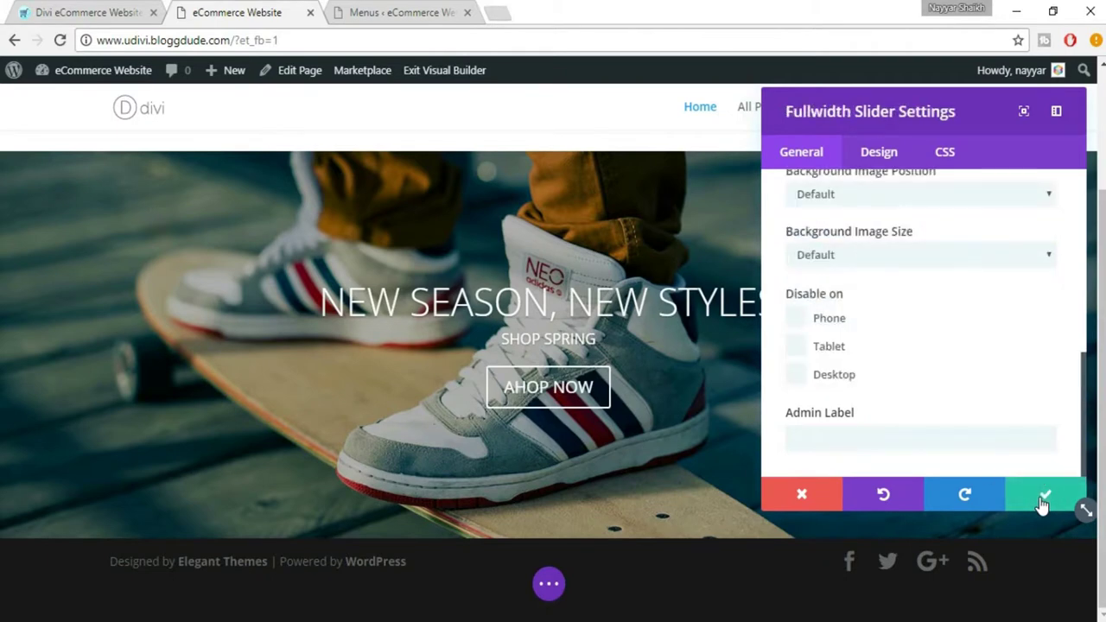
left_click(1042, 496)
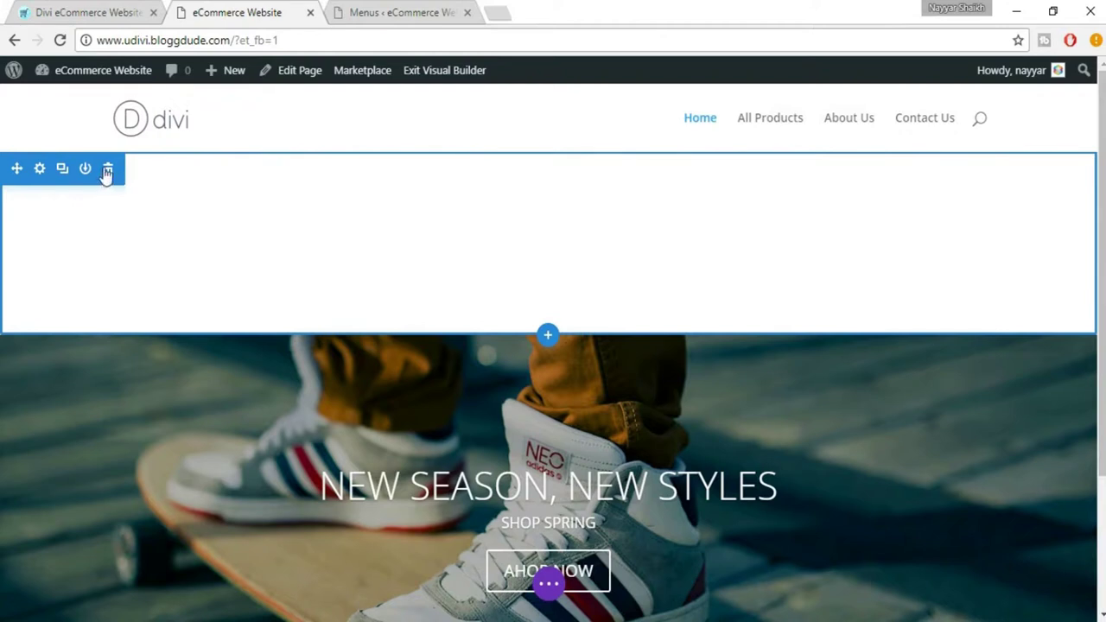
left_click(107, 171)
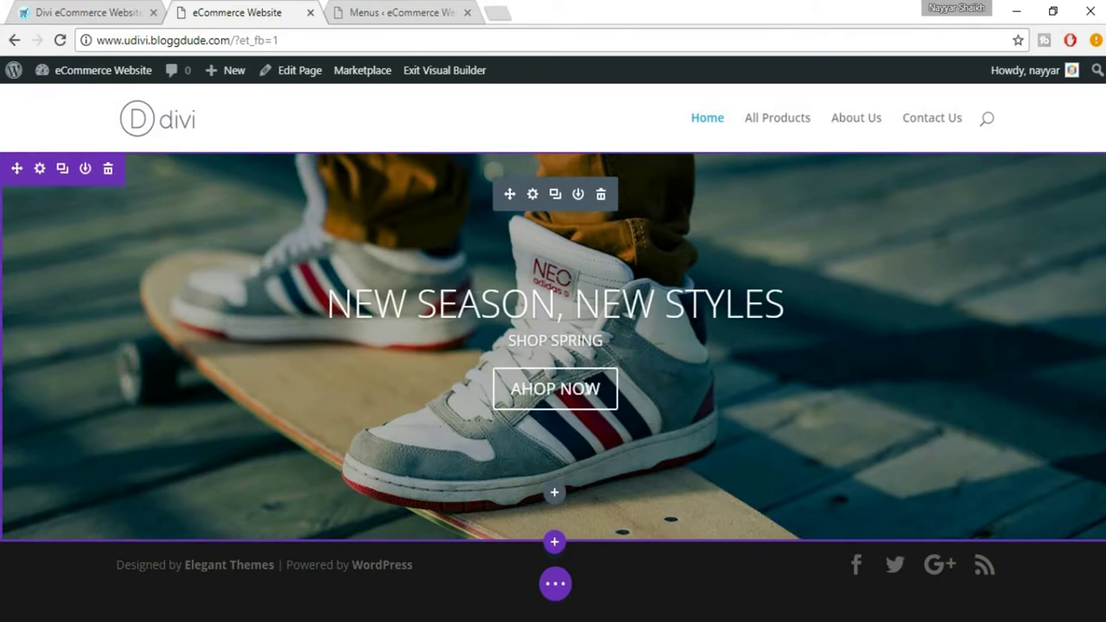
Reopen the NEW SEASON, NEW STYLES slide's settings and correct its button text to SHOP NOW.
left_click(532, 195)
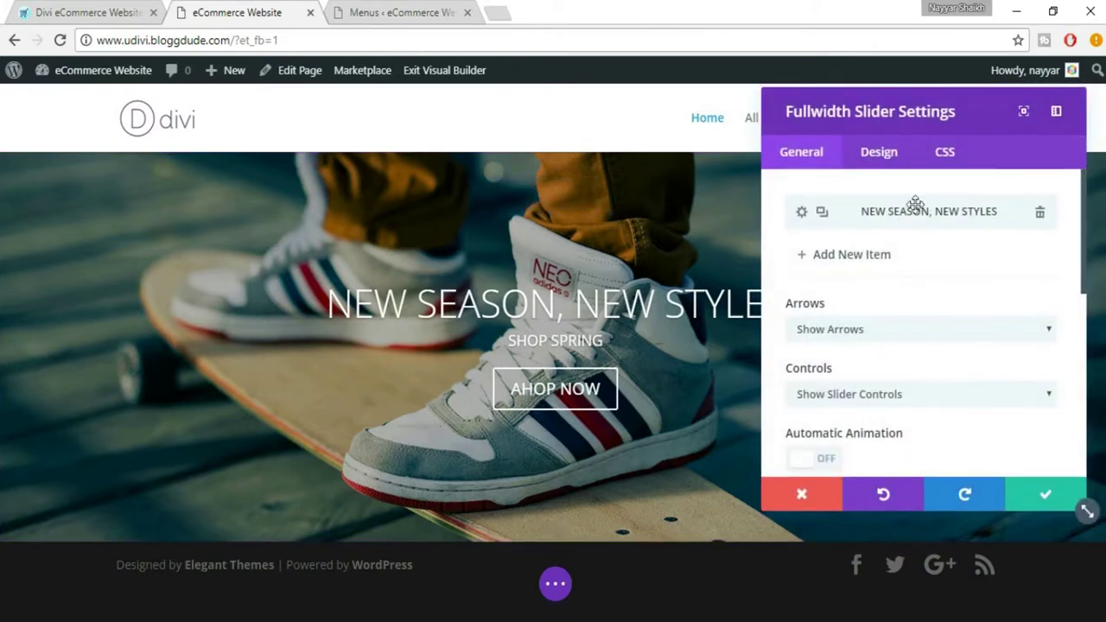
left_click(802, 214)
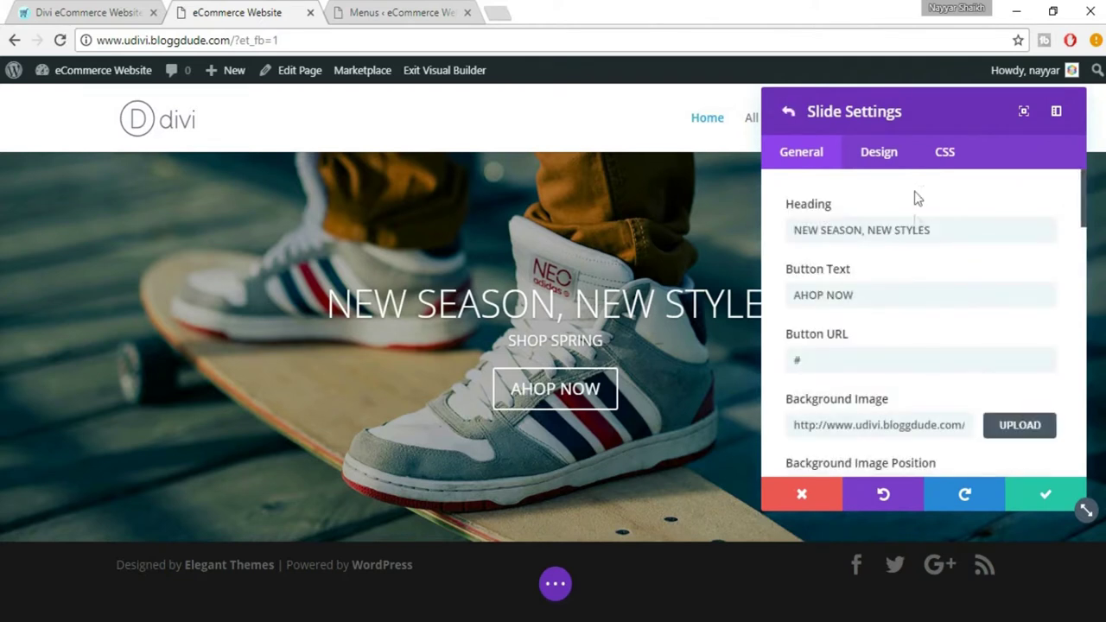
left_click(877, 155)
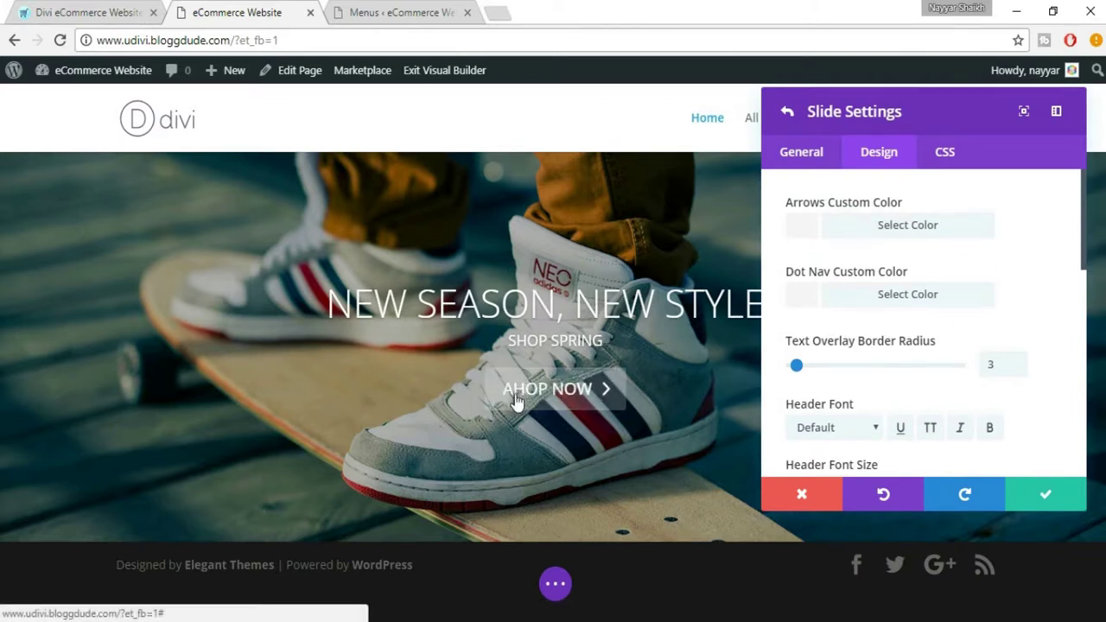
left_click(800, 158)
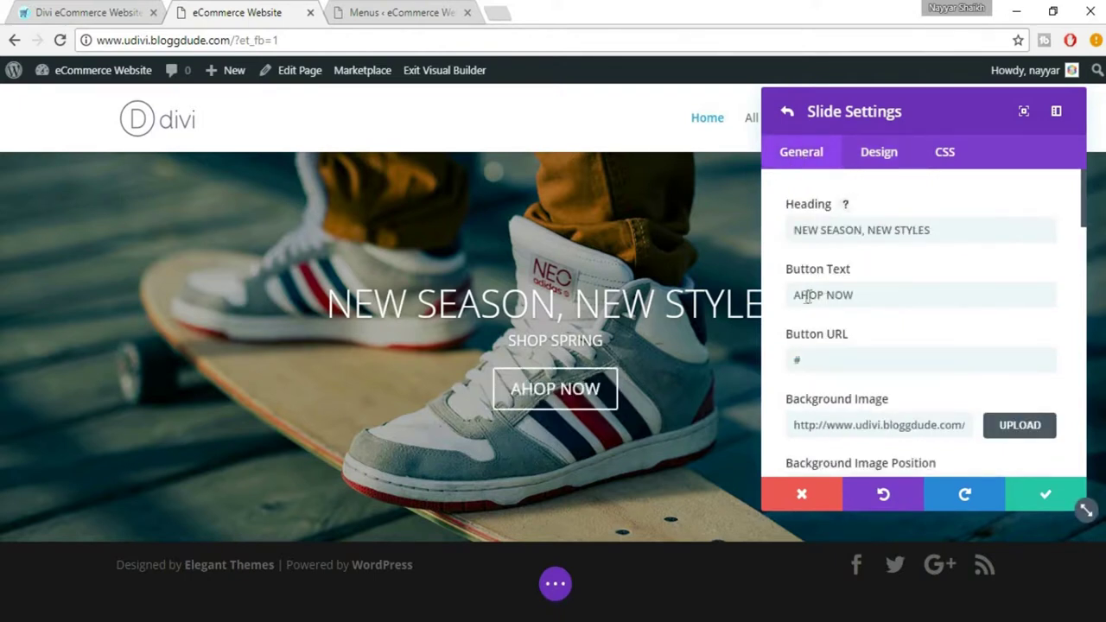
key("BackSpace")
type("S")
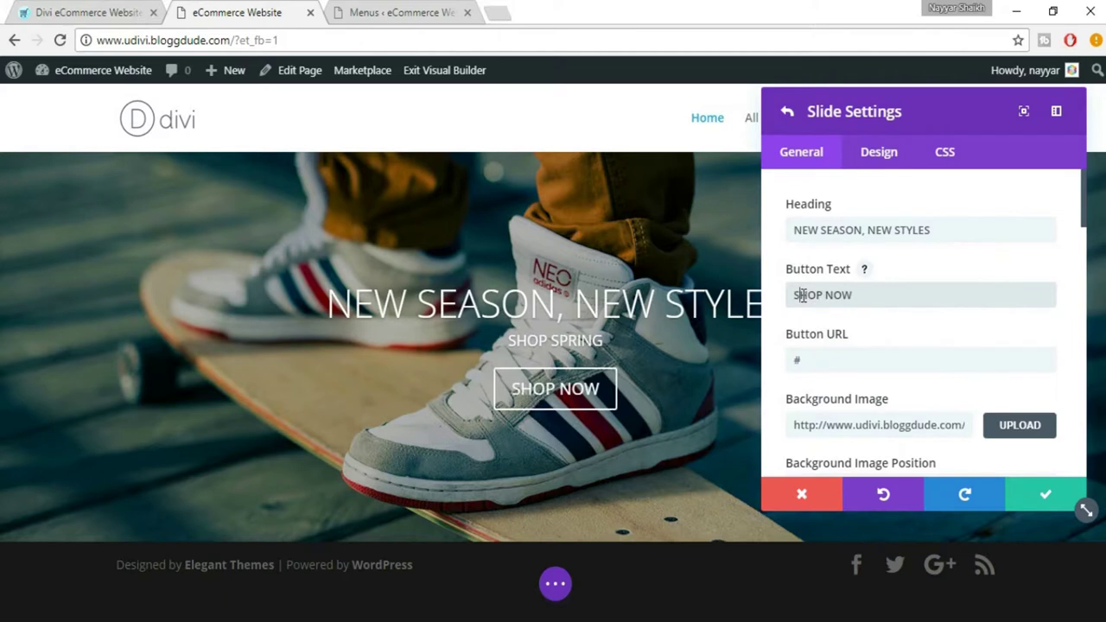
Compare the slide's arrow and dot navigation color options with the arrows and dots of the eDivi demo slider.
left_click(891, 165)
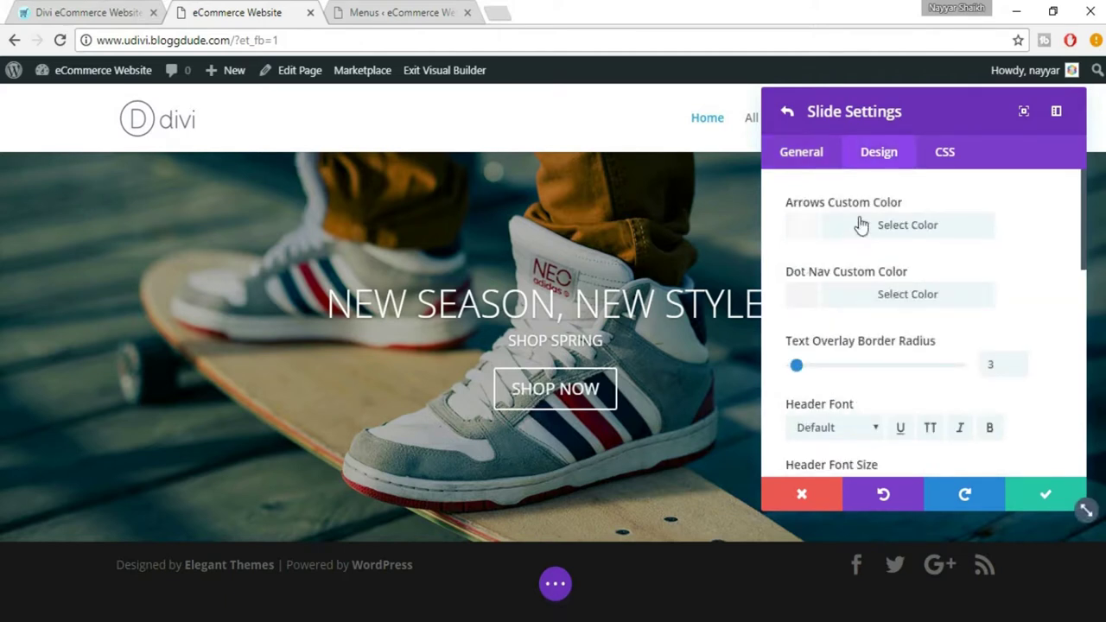
left_click(100, 10)
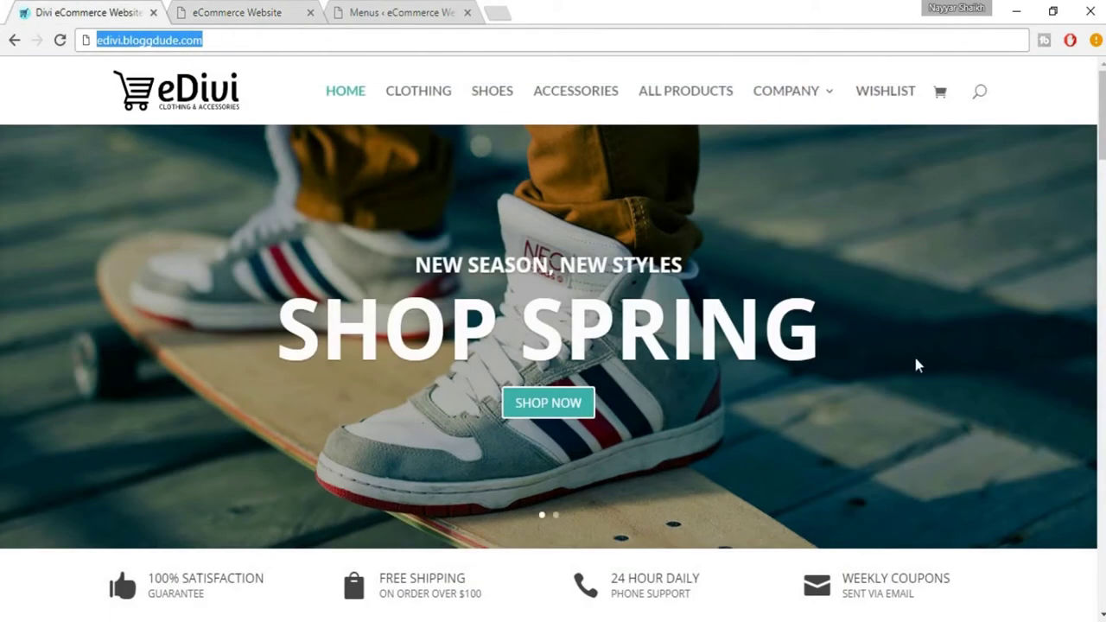
left_click(281, 10)
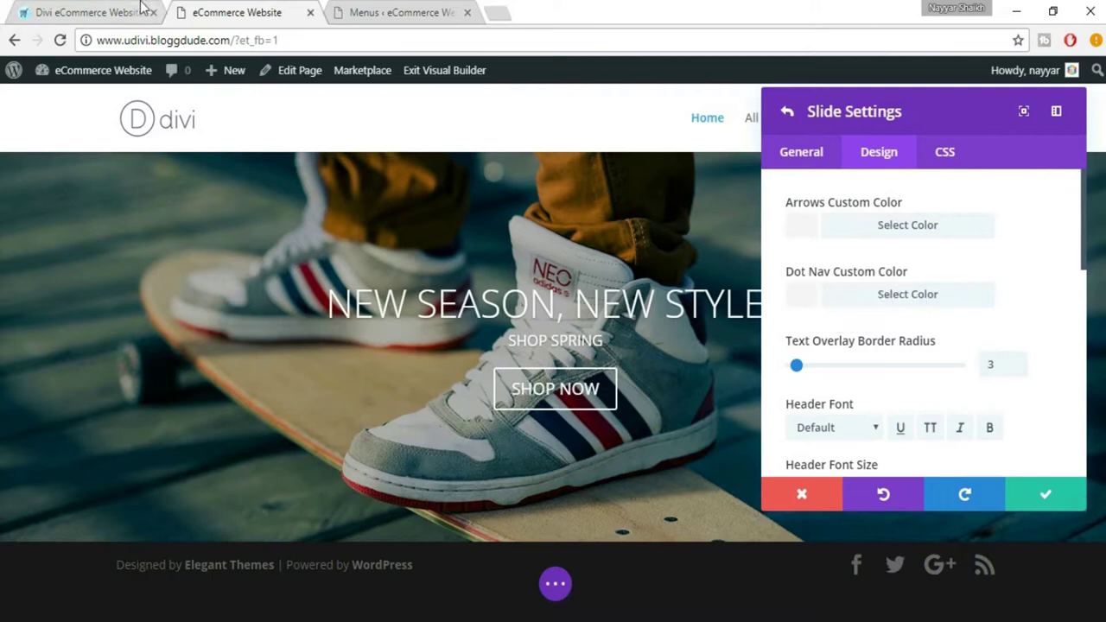
key("ctrl+shift+Tab")
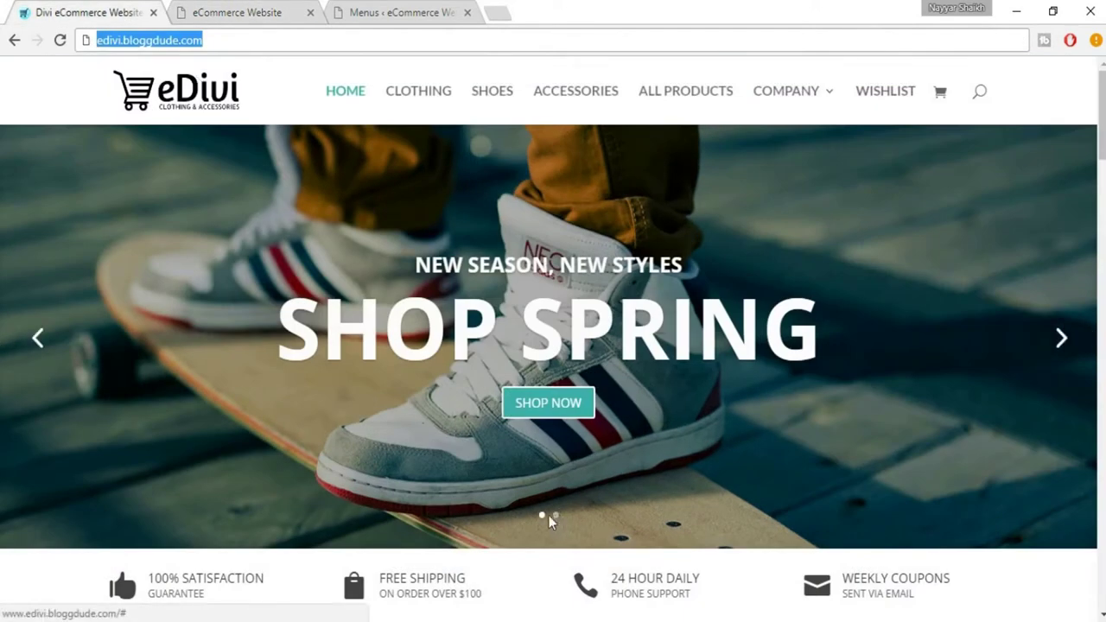
left_click(227, 11)
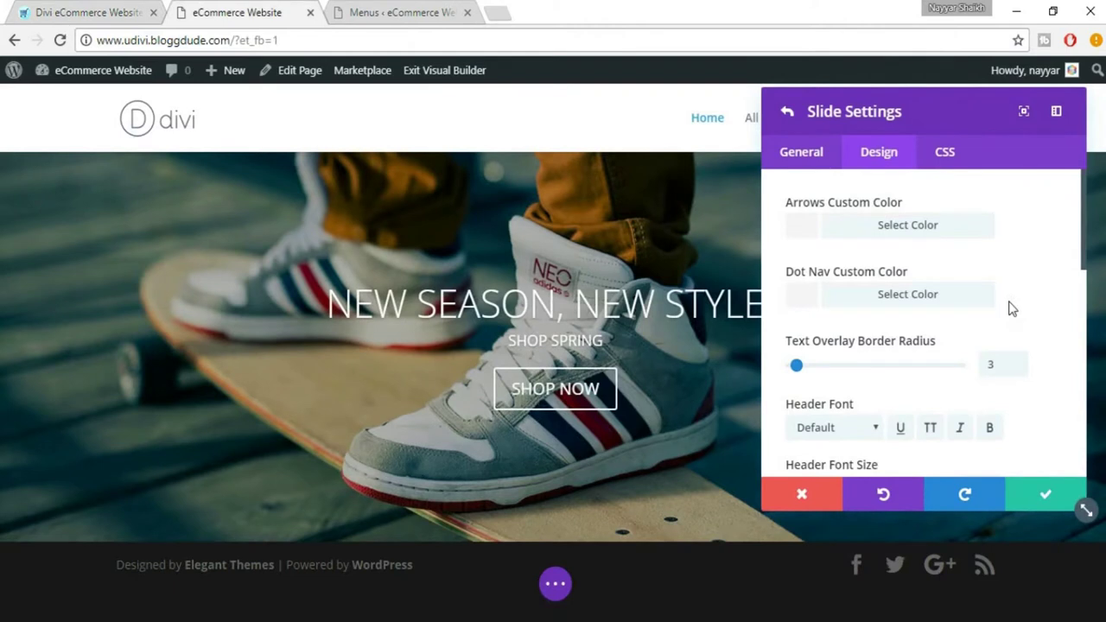
Check the heading size on the eDivi demo and set the slide's header font size to 25px.
scroll(1012, 308, "down", 1)
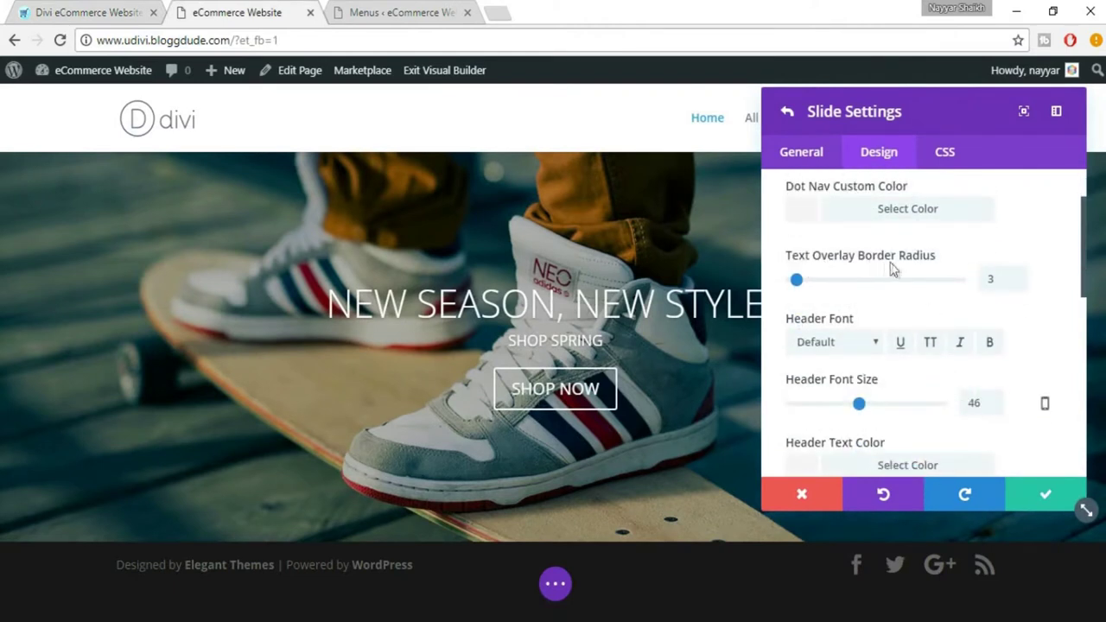
scroll(1059, 326, "down", 1)
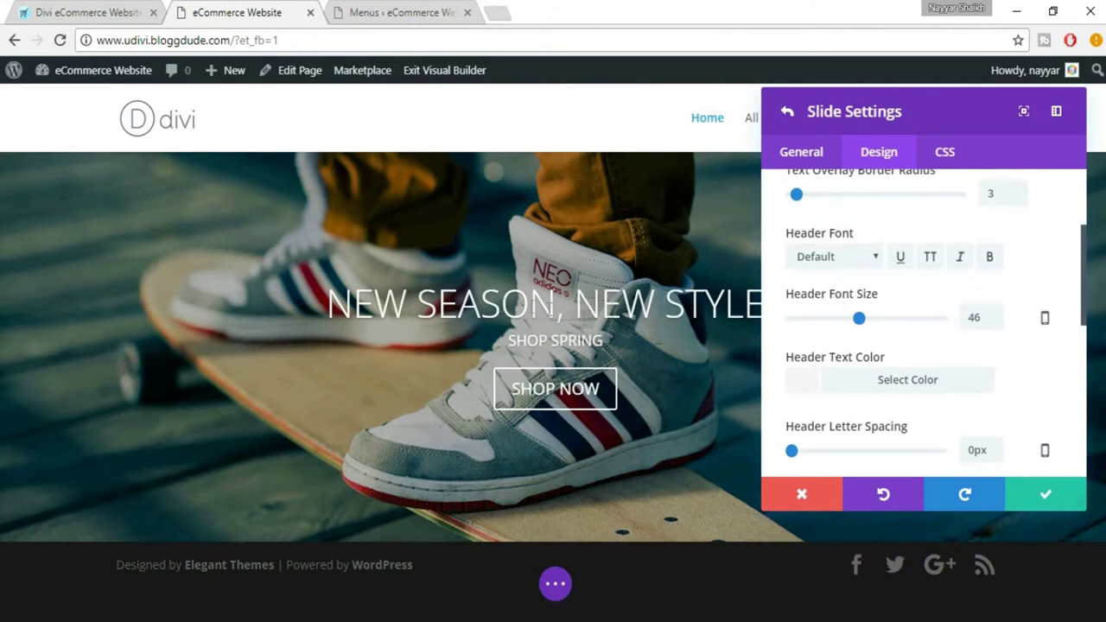
left_click(54, 10)
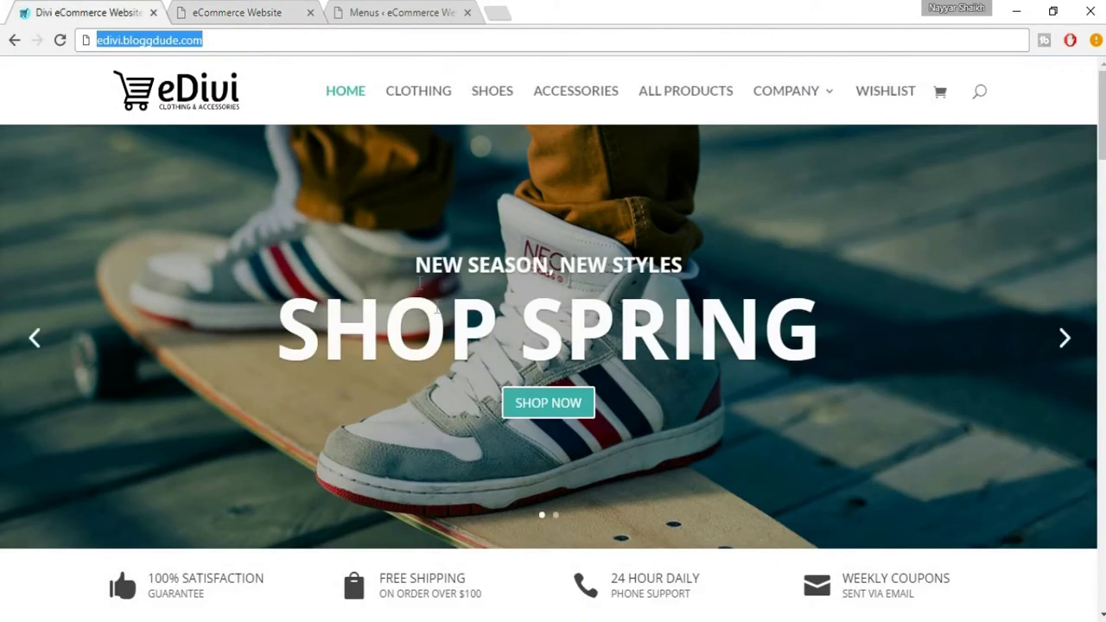
left_click(214, 10)
left_click(973, 315)
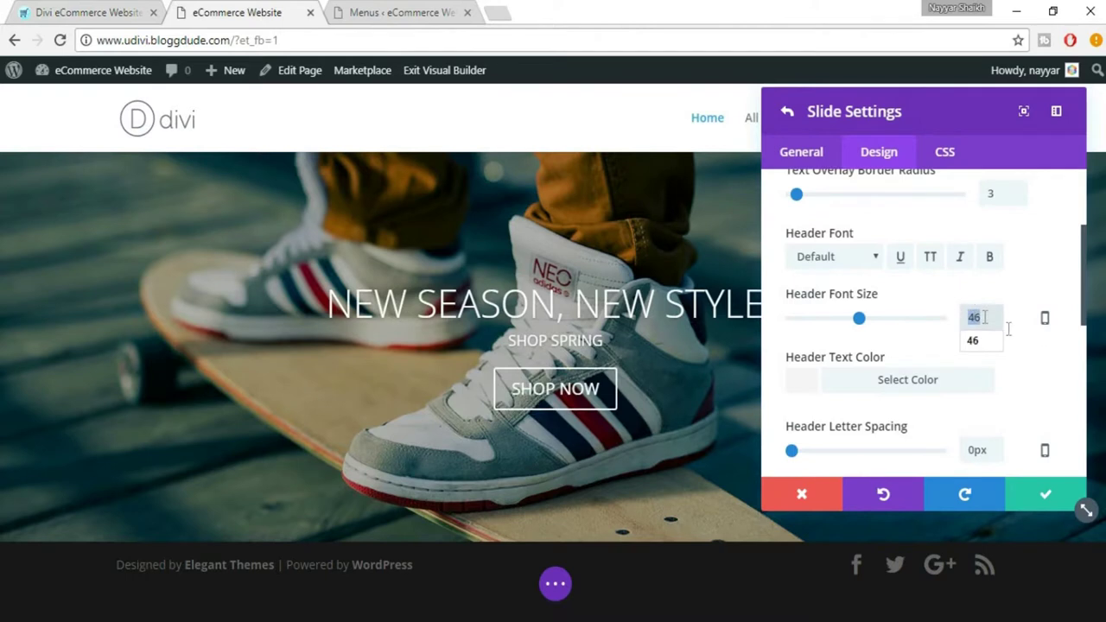
left_click(857, 320)
left_click_drag(854, 323, 827, 324)
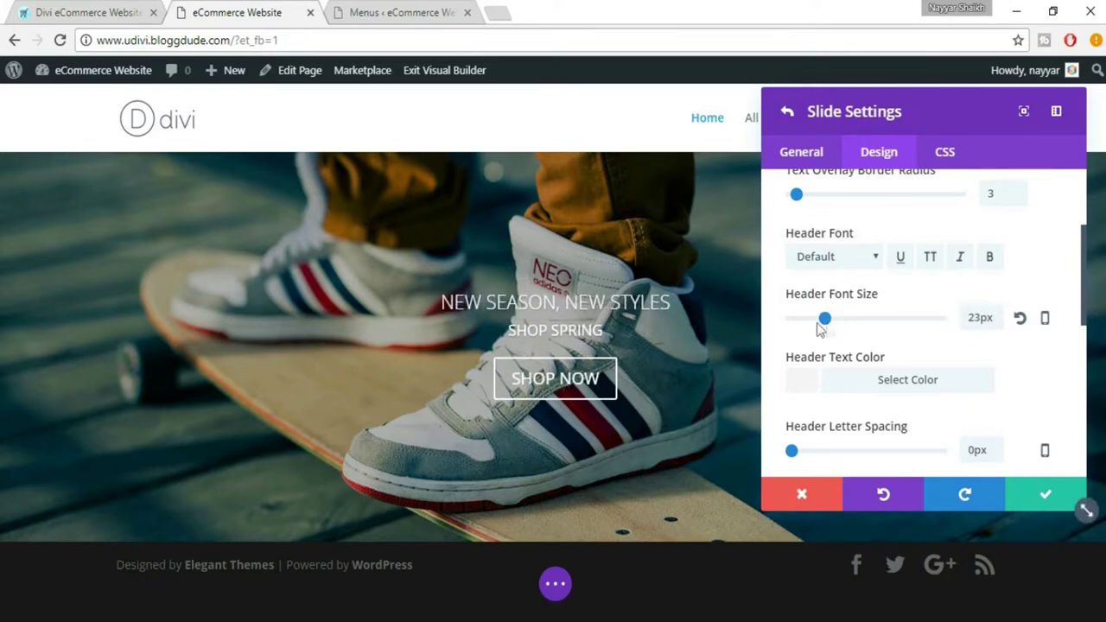
left_click_drag(825, 324, 825, 324)
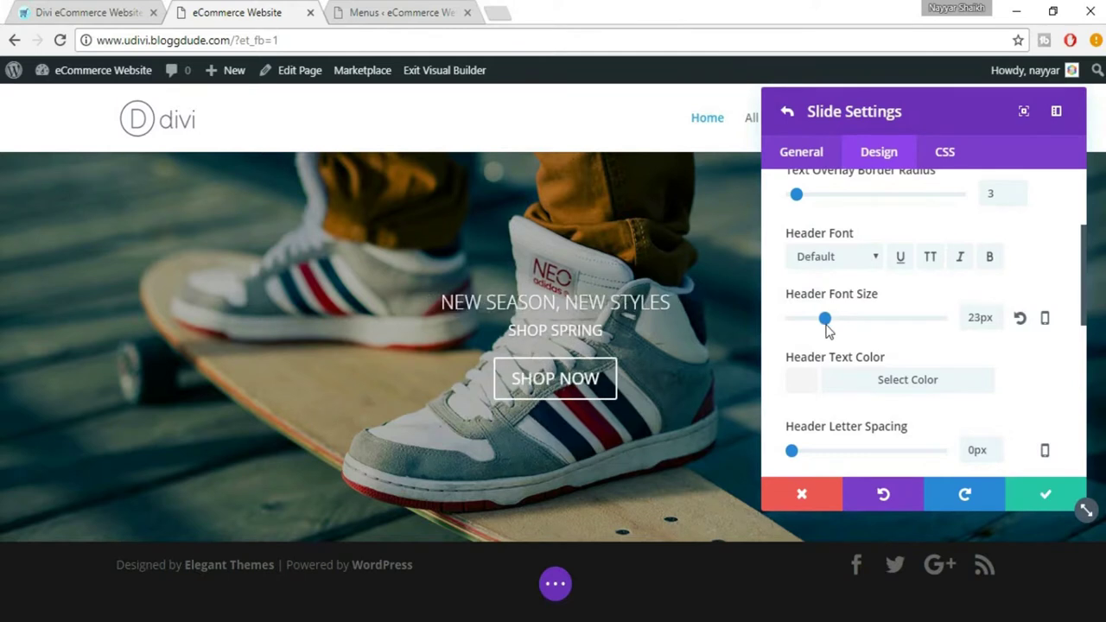
double_click(981, 322)
type("25")
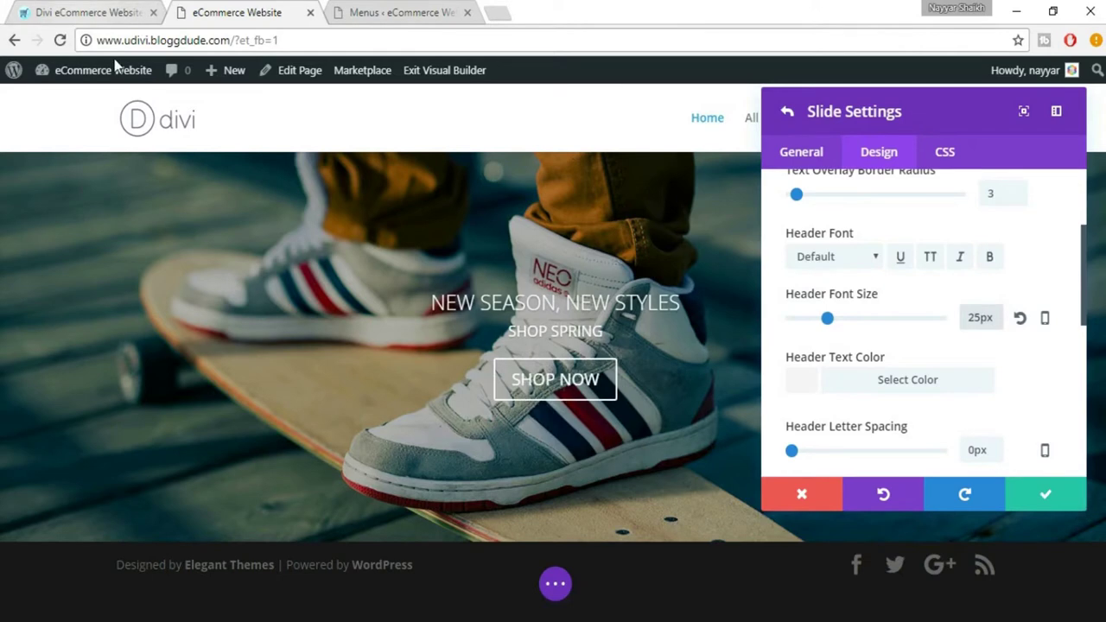
Compare the heading with the eDivi demo, make the slide's header font bold and set its size to 35px.
left_click(86, 12)
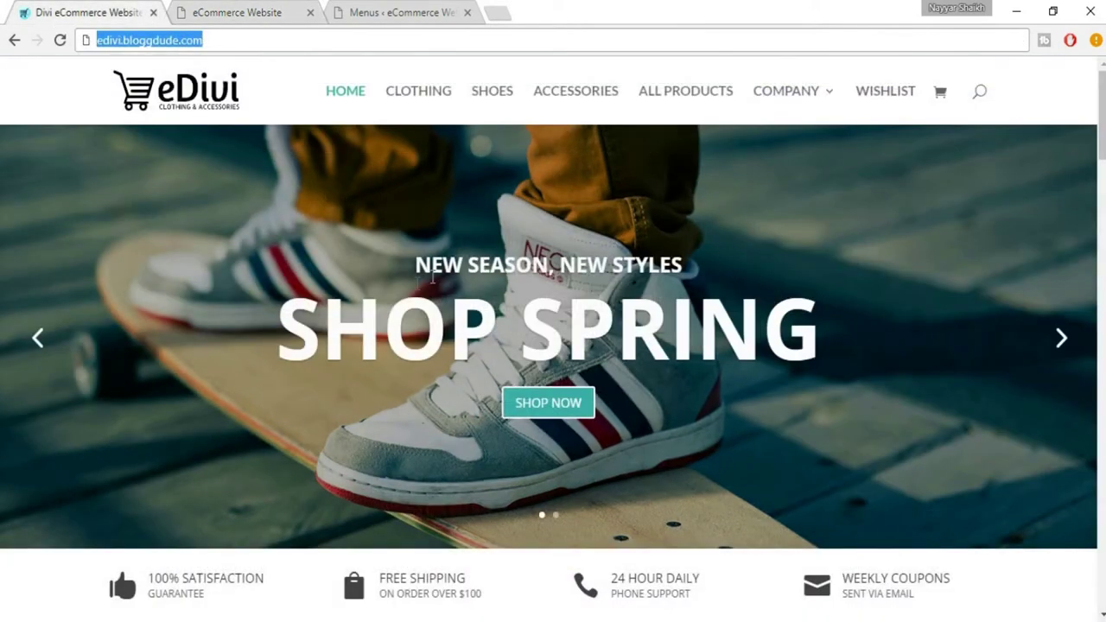
left_click(224, 7)
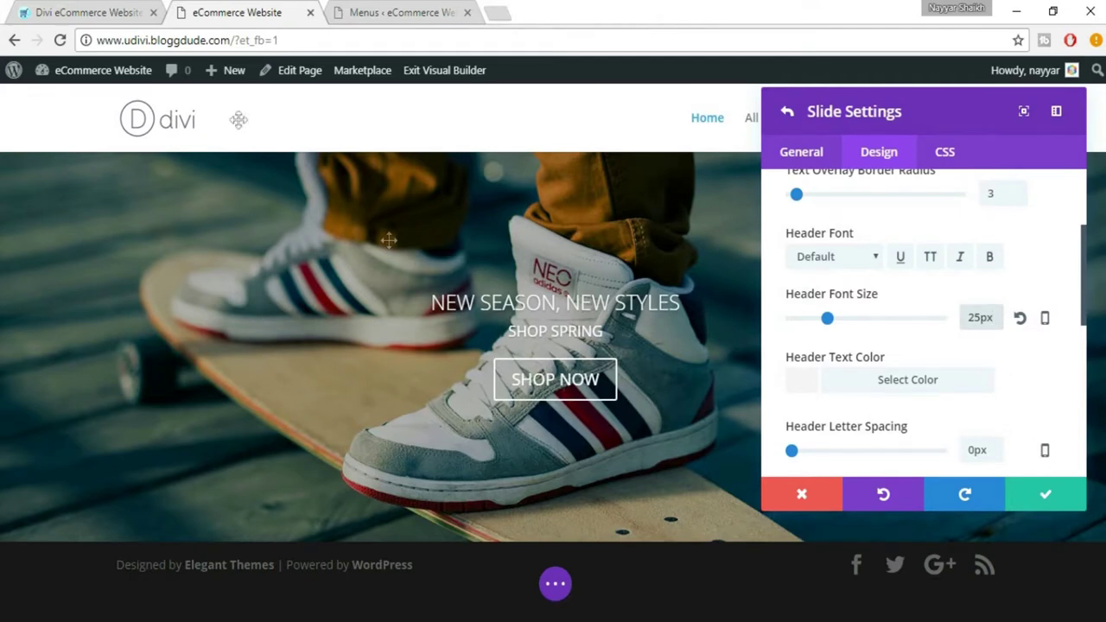
left_click(104, 10)
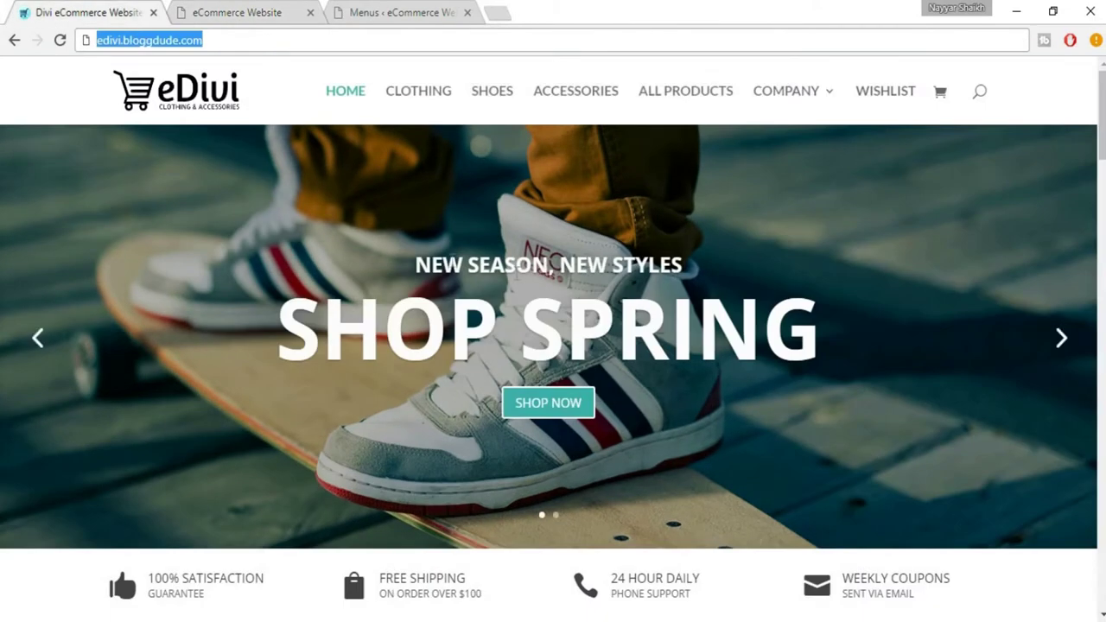
left_click(265, 10)
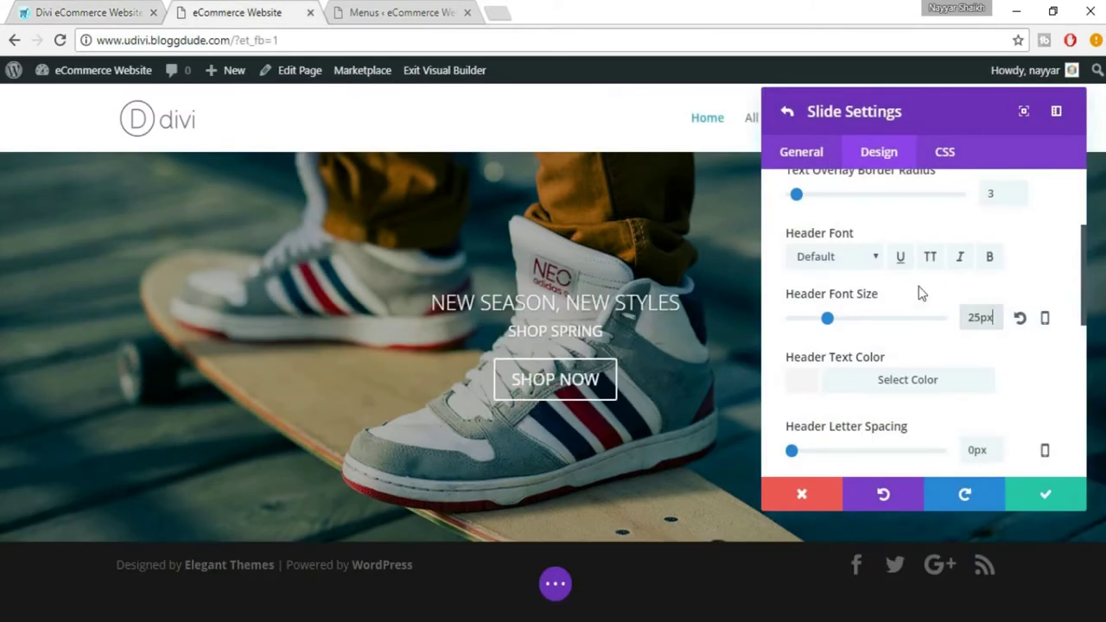
left_click(990, 257)
double_click(976, 317)
type("35")
Check the heading against the eDivi demo again and set the slide's header font size to 30px.
left_click(92, 9)
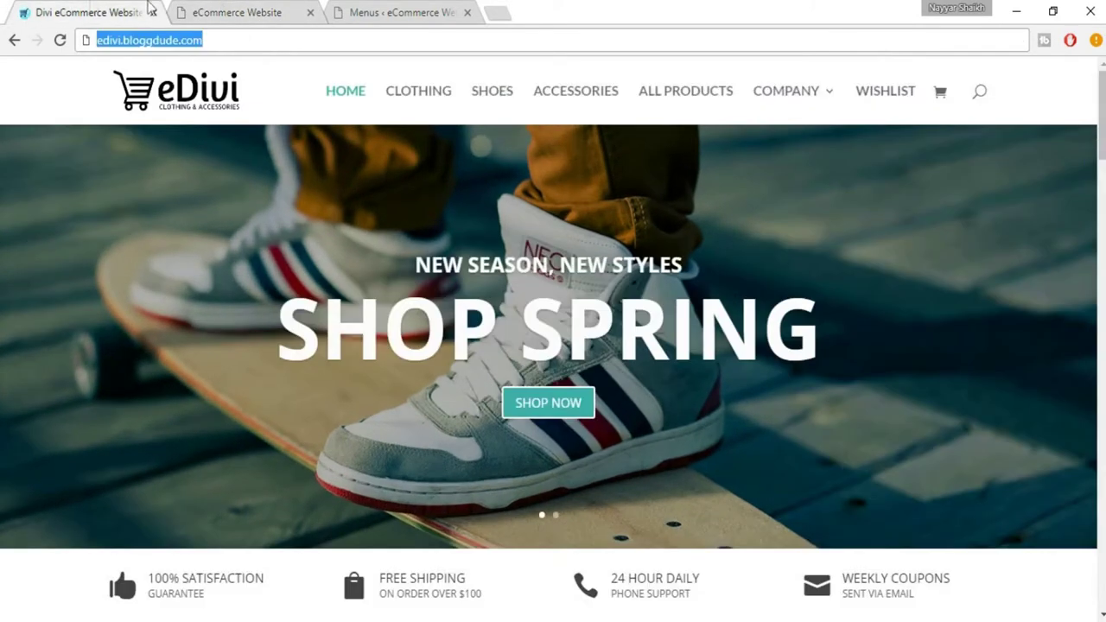
left_click(223, 9)
double_click(980, 314)
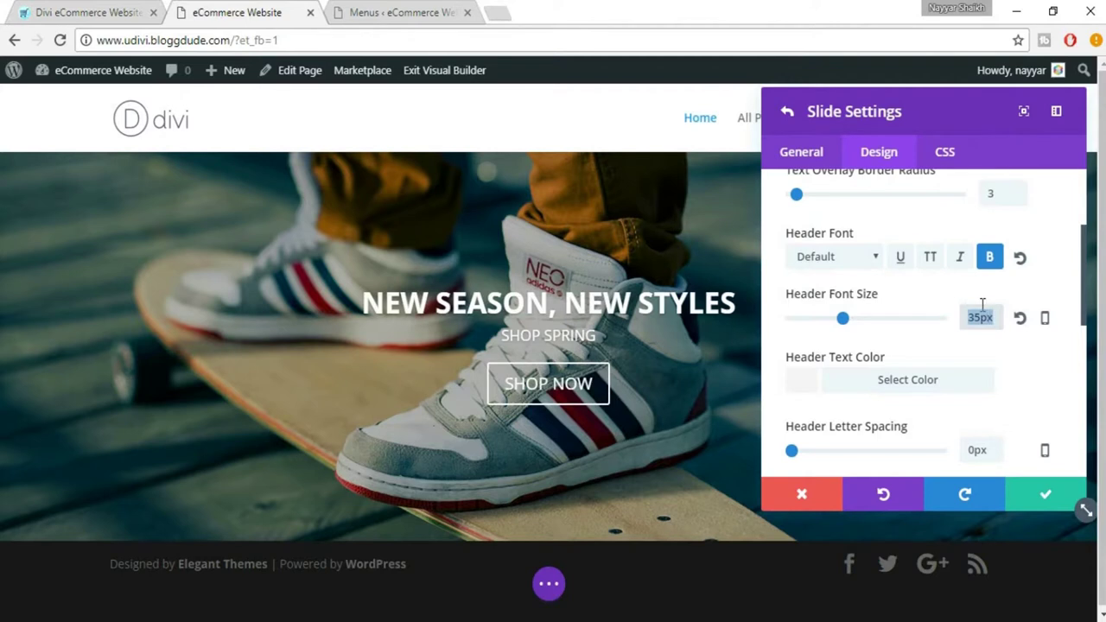
type("3px")
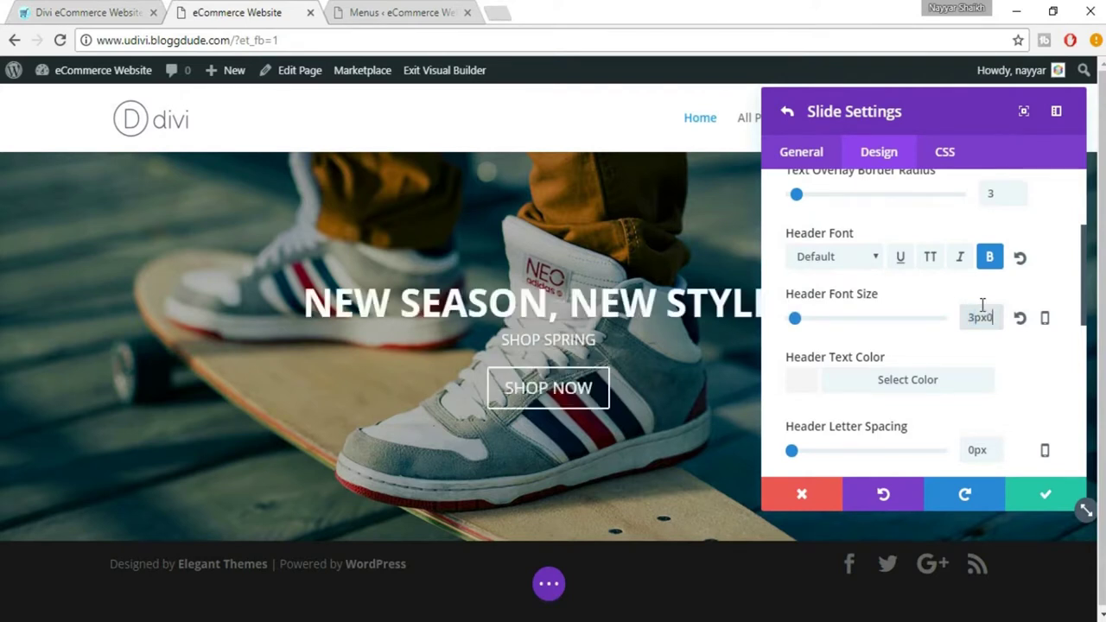
double_click(985, 314)
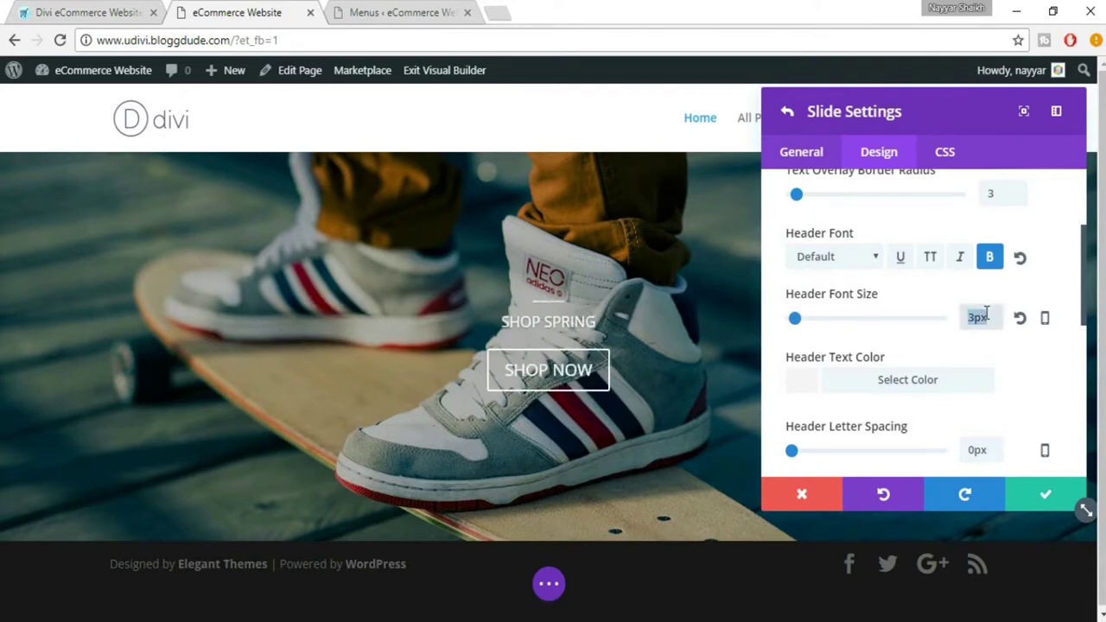
type("0")
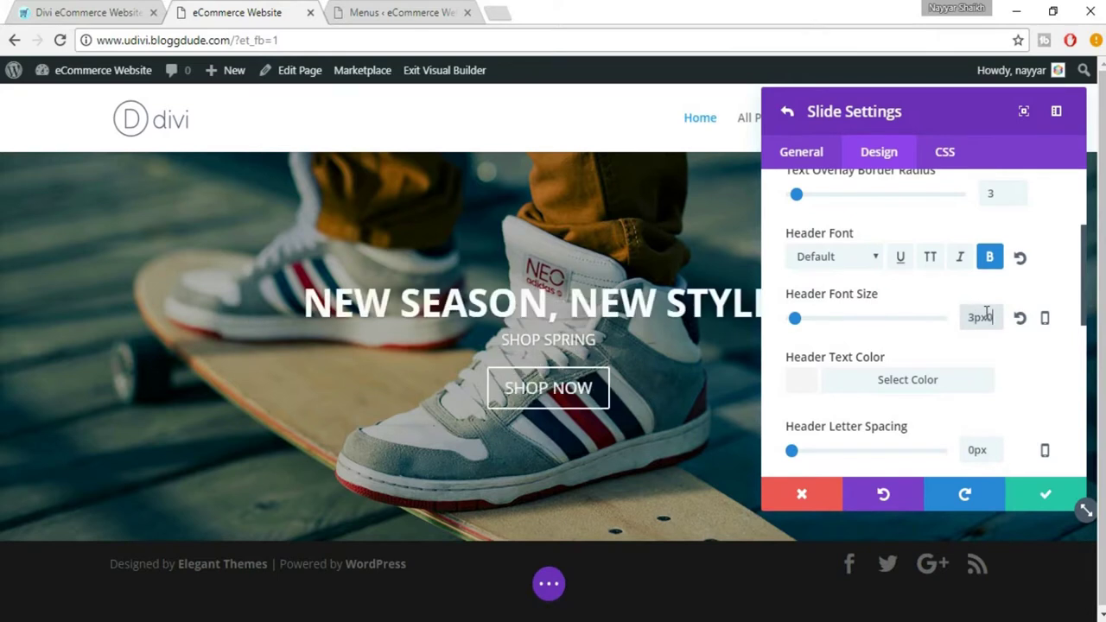
double_click(984, 316)
type("30px")
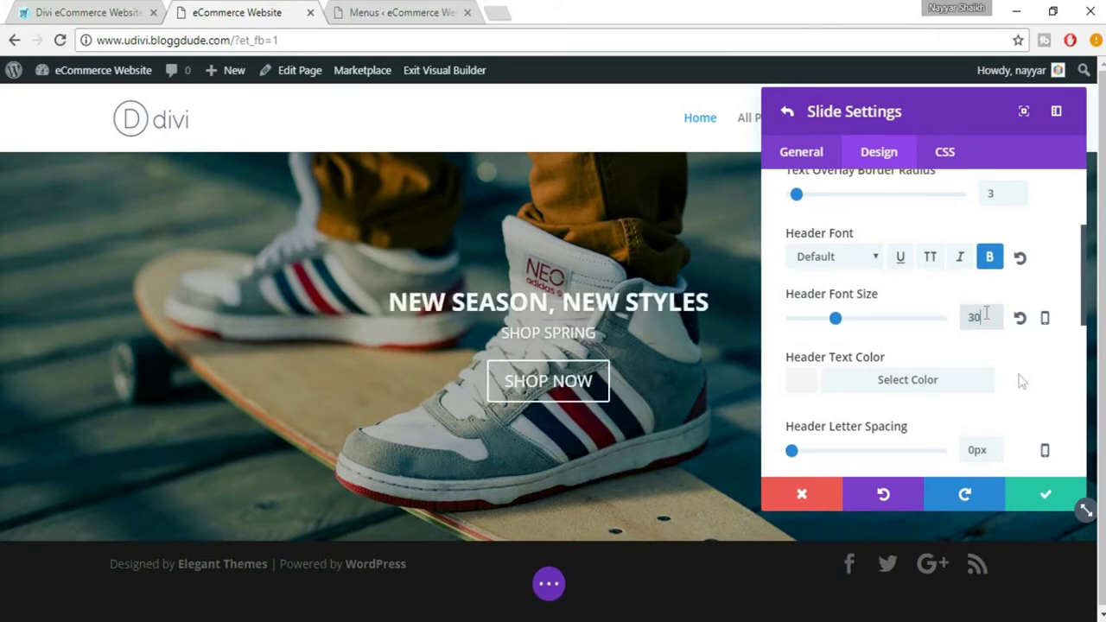
left_click(1011, 388)
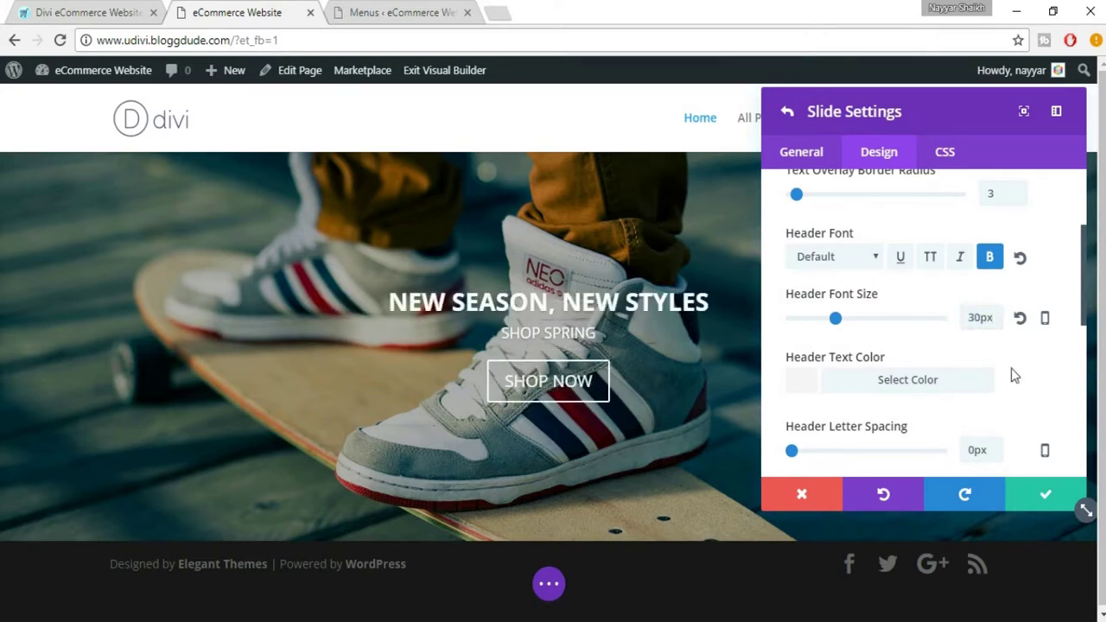
Try out the slide's header letter spacing and leave it at 0px.
scroll(1011, 370, "down", 1)
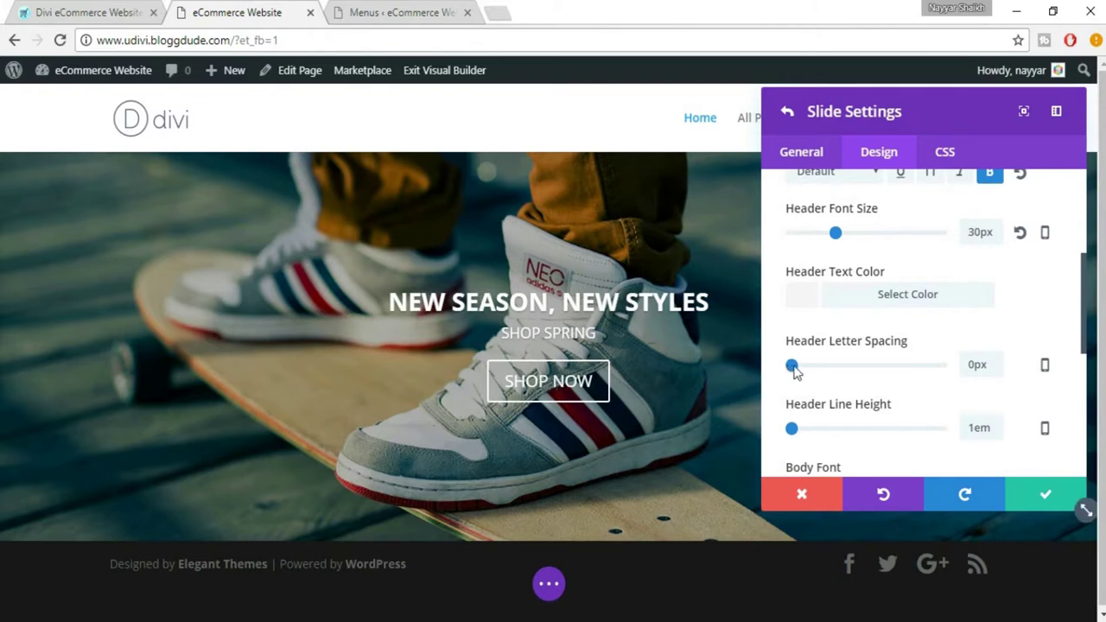
mouse_move(794, 369)
left_mouse_down()
mouse_move(820, 370)
mouse_move(782, 373)
left_mouse_up()
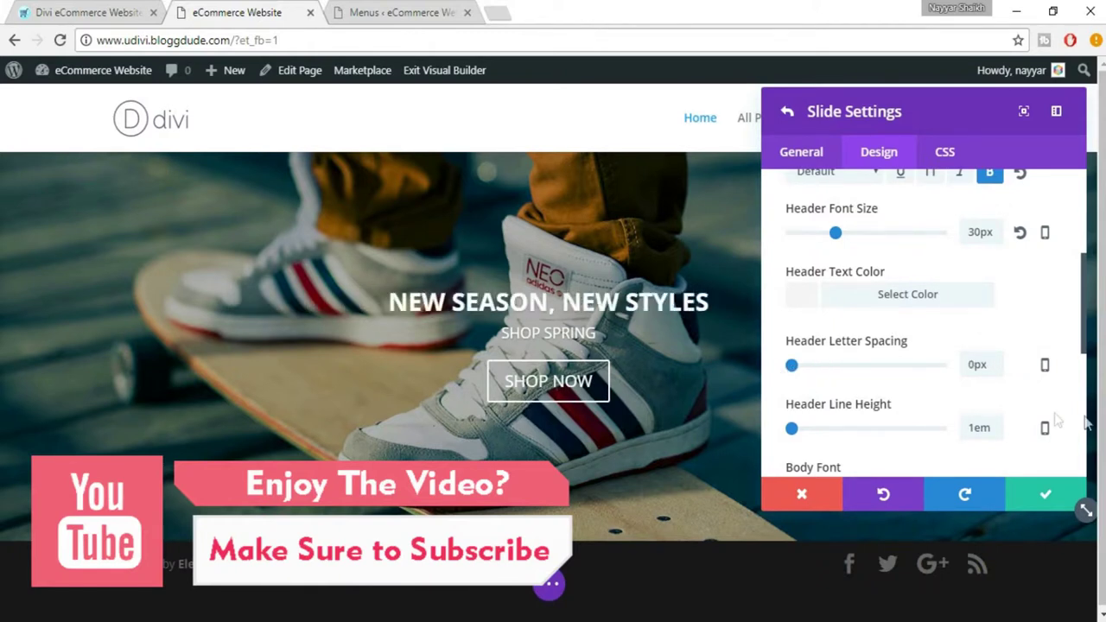
Set the slide's body font size to 100px and its body line height to 1em.
scroll(950, 380, "down", 1)
scroll(883, 367, "down", 1)
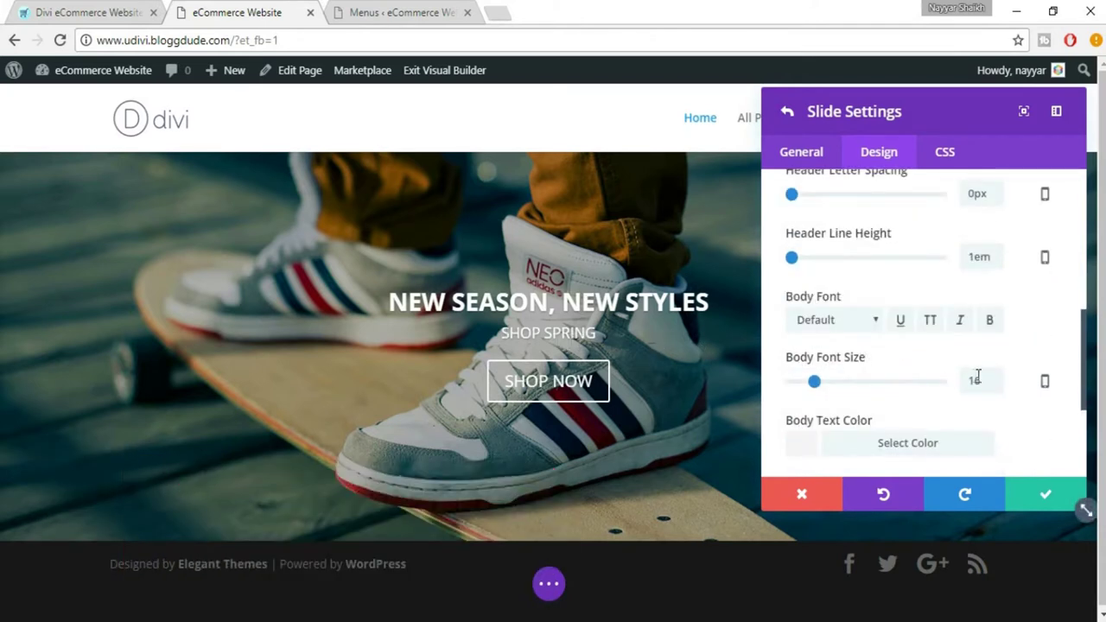
left_click_drag(822, 389, 971, 401)
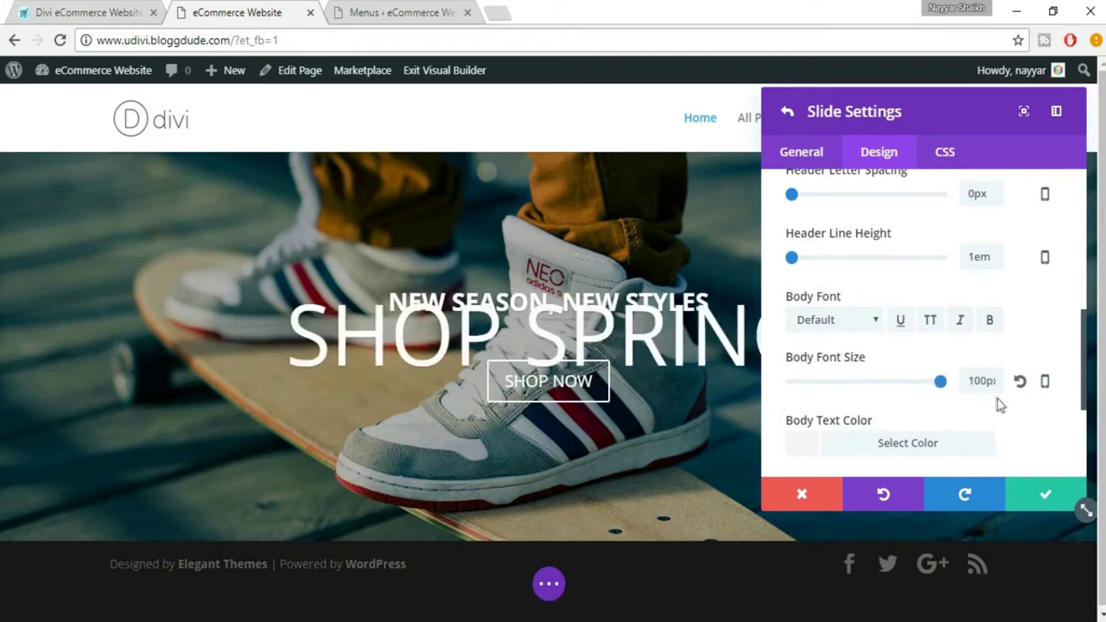
scroll(1016, 388, "down", 1)
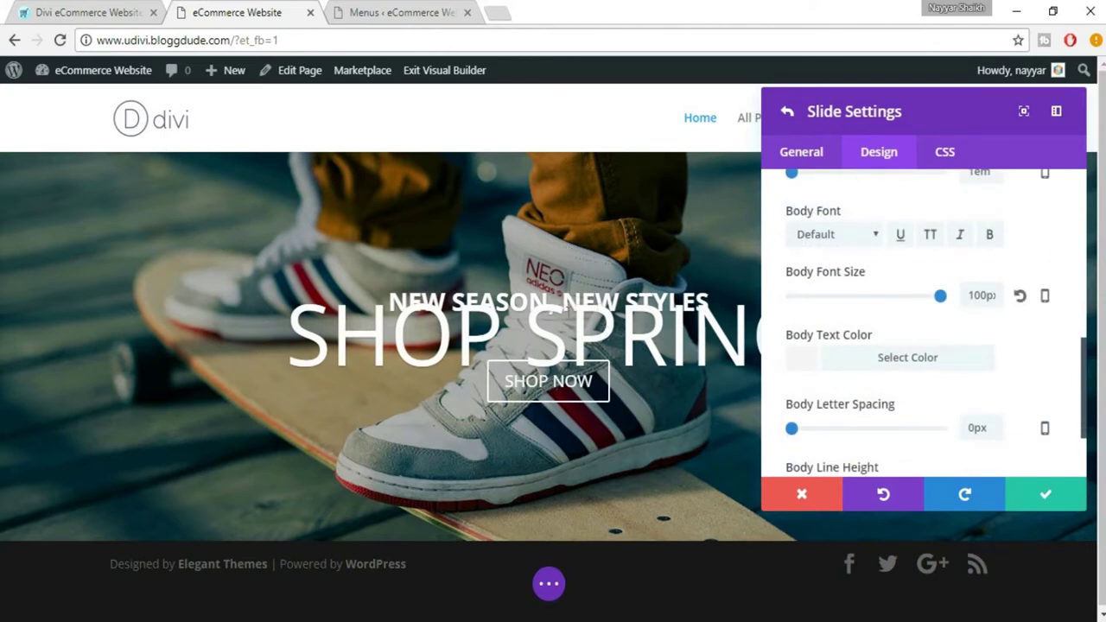
scroll(987, 348, "down", 1)
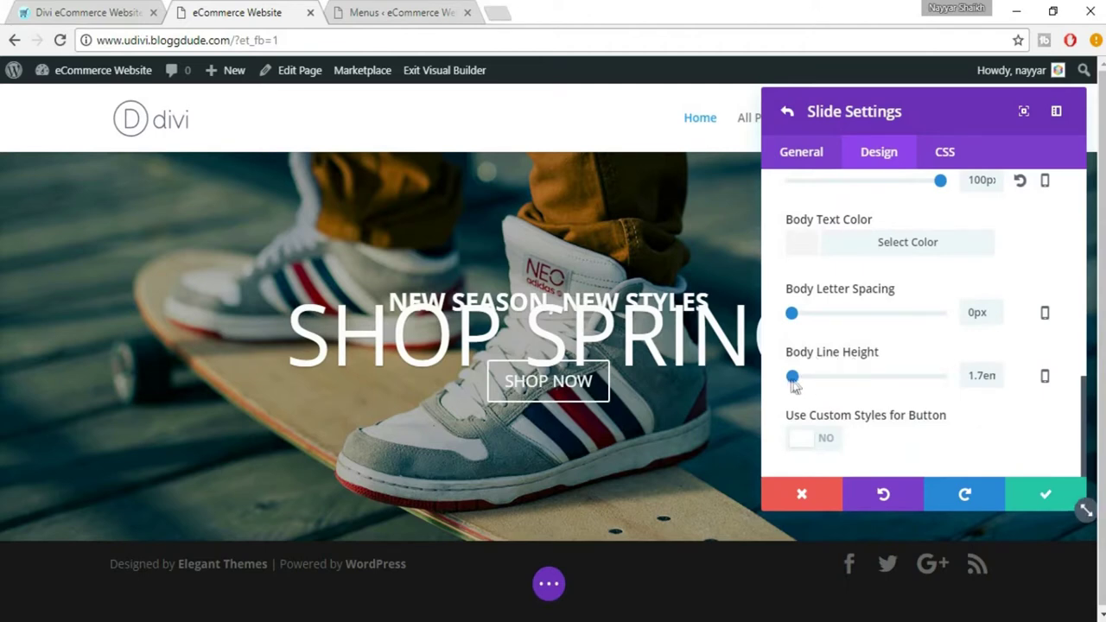
left_click_drag(795, 384, 792, 388)
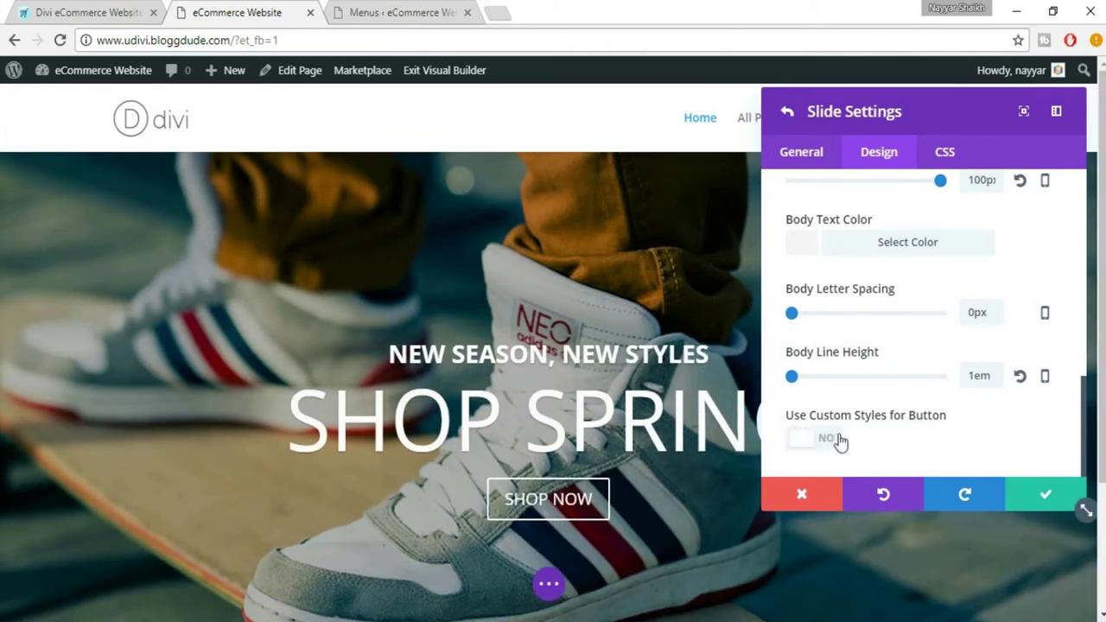
Make the slide's body font bold and compare the SHOP SPRING text with the eDivi demo.
scroll(985, 290, "up", 1)
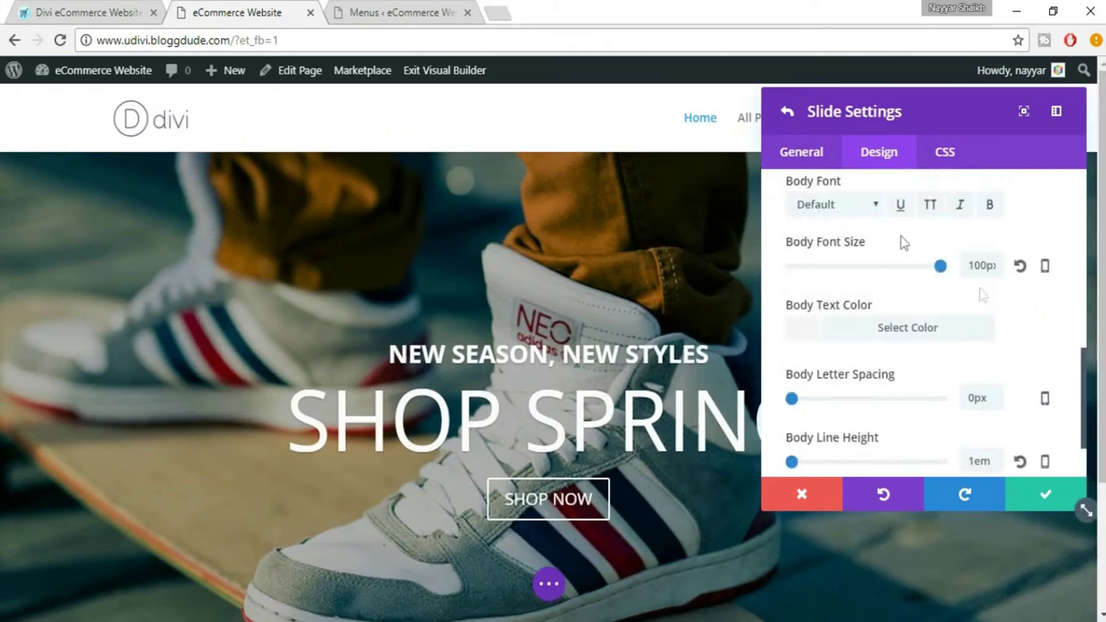
scroll(855, 285, "up", 1)
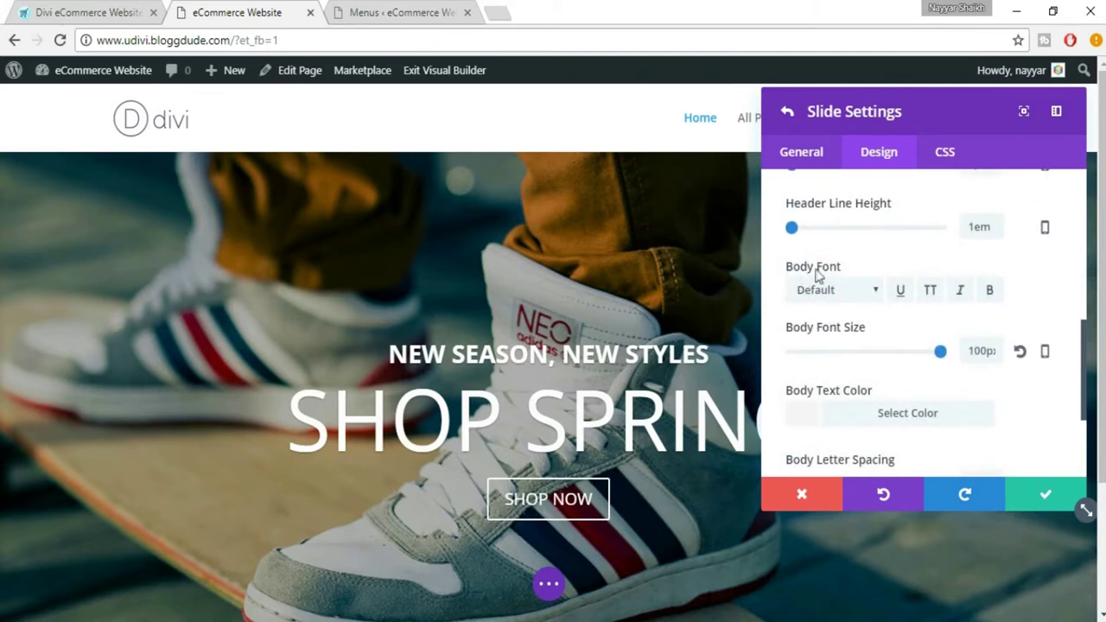
left_click(990, 292)
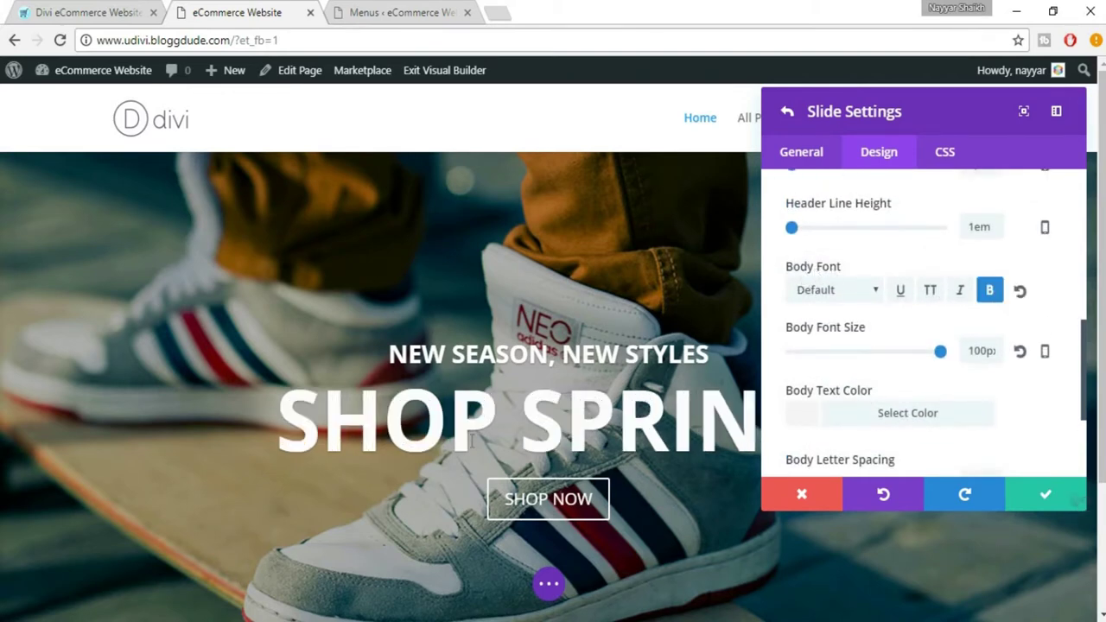
left_click(121, 12)
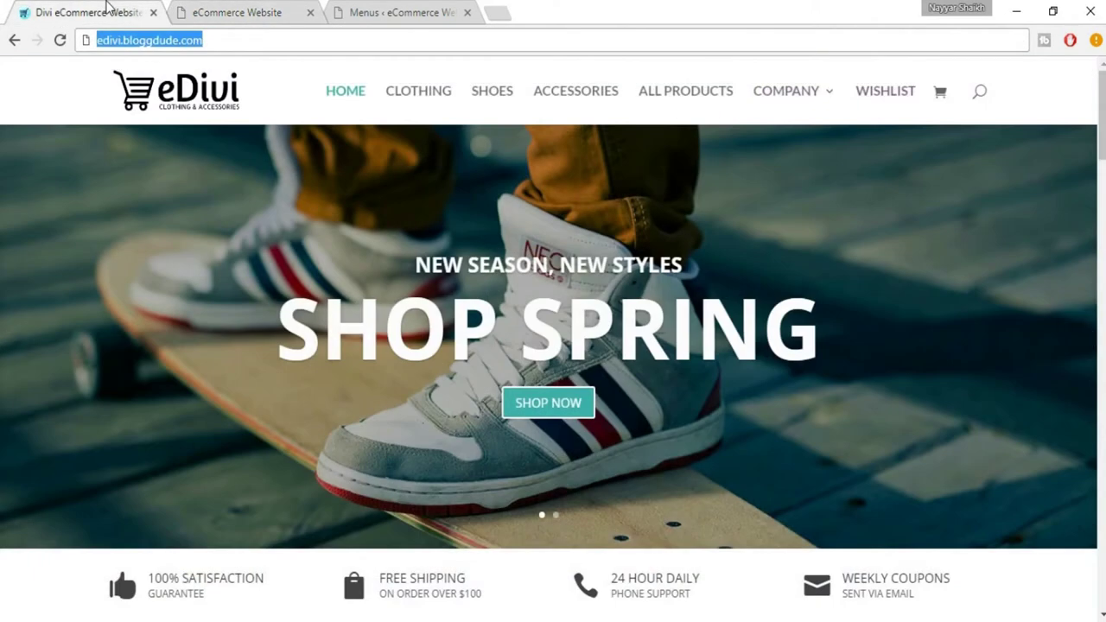
left_click(178, 10)
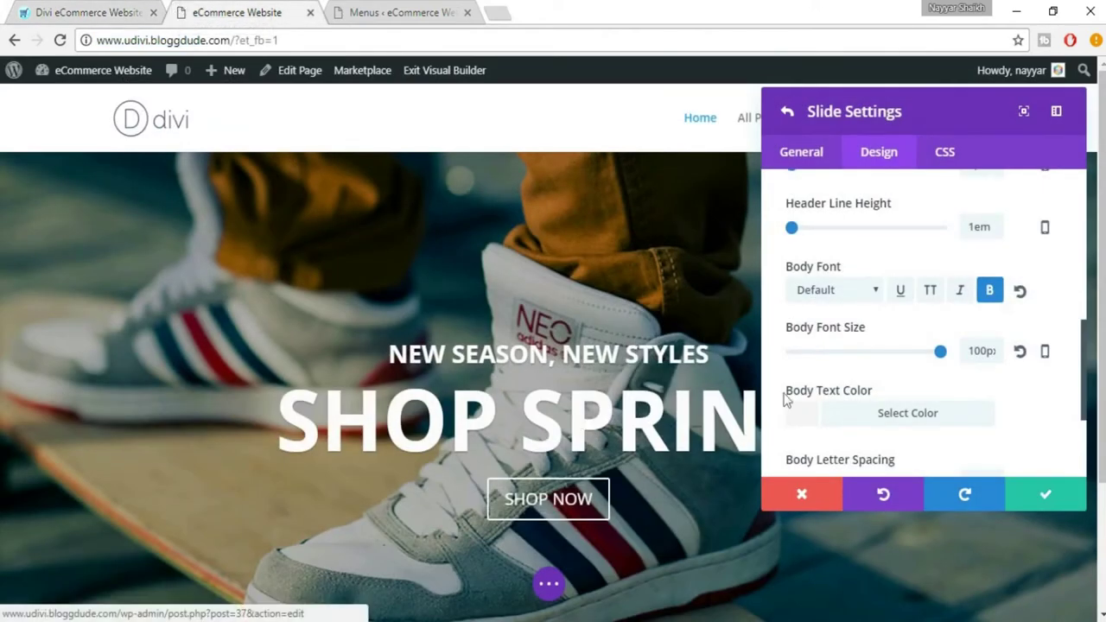
Enable custom styles for the slide's button and set the button text size to 15px.
scroll(1005, 397, "down", 2)
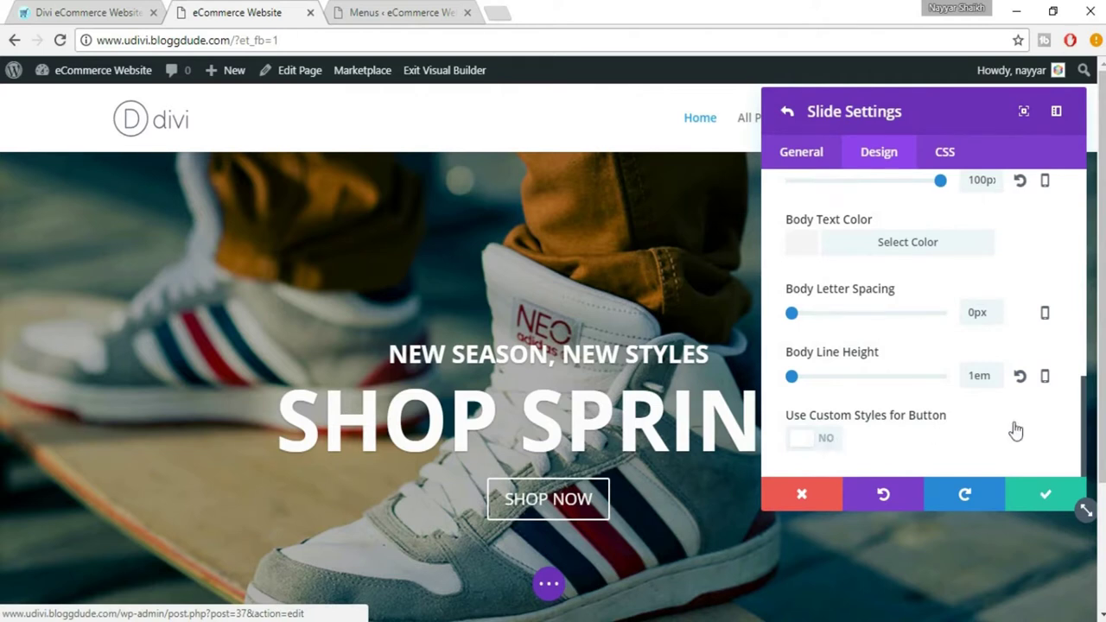
scroll(995, 243, "down", 3)
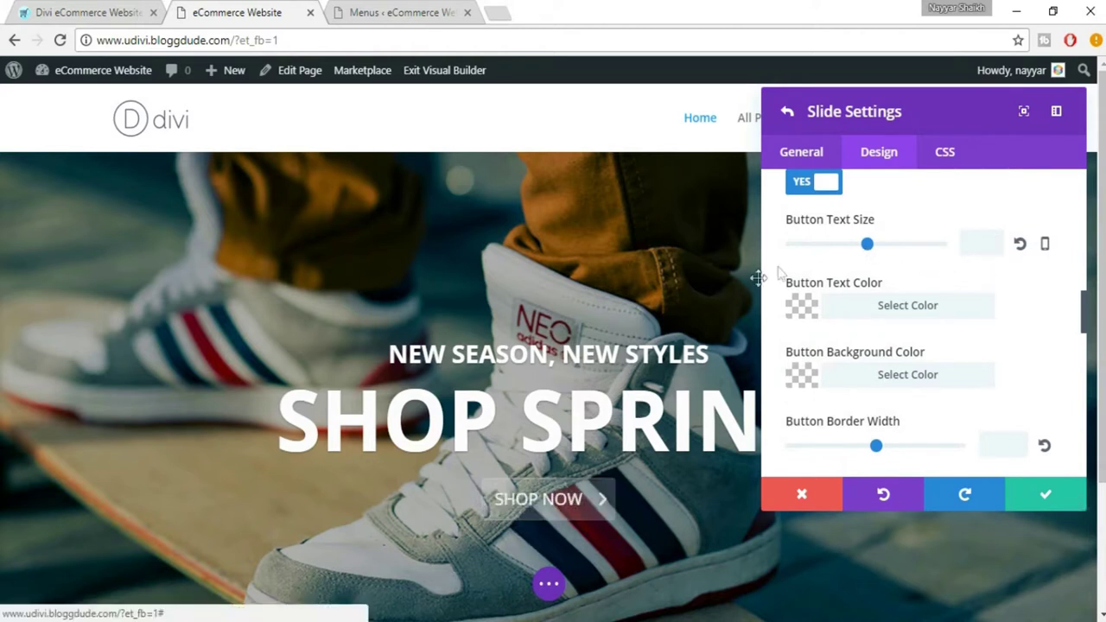
left_click_drag(855, 249, 802, 250)
double_click(976, 244)
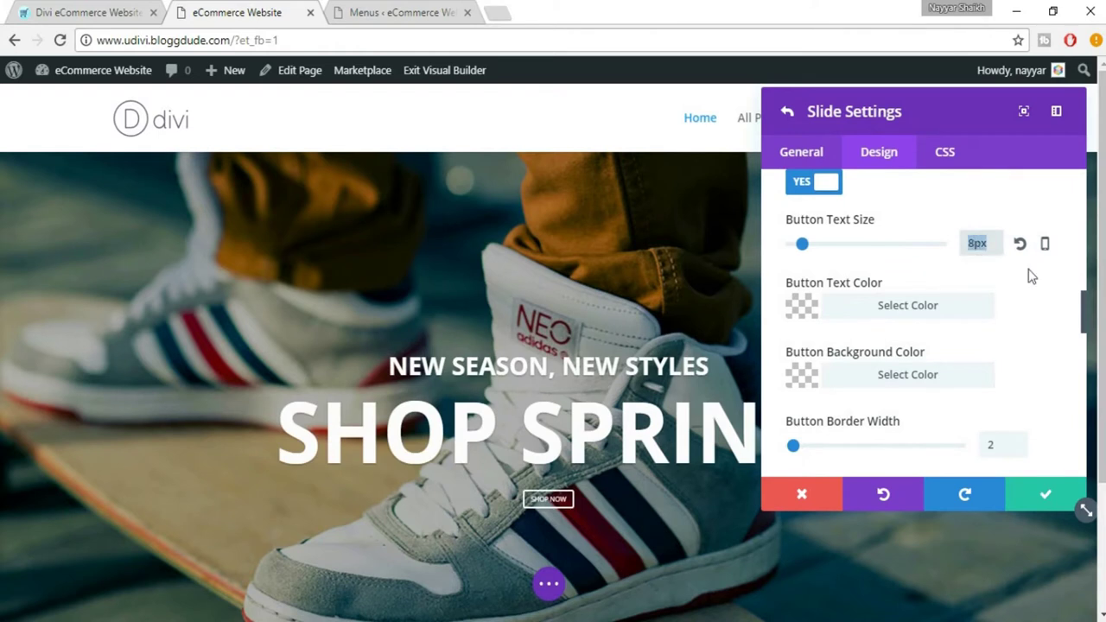
type("15px")
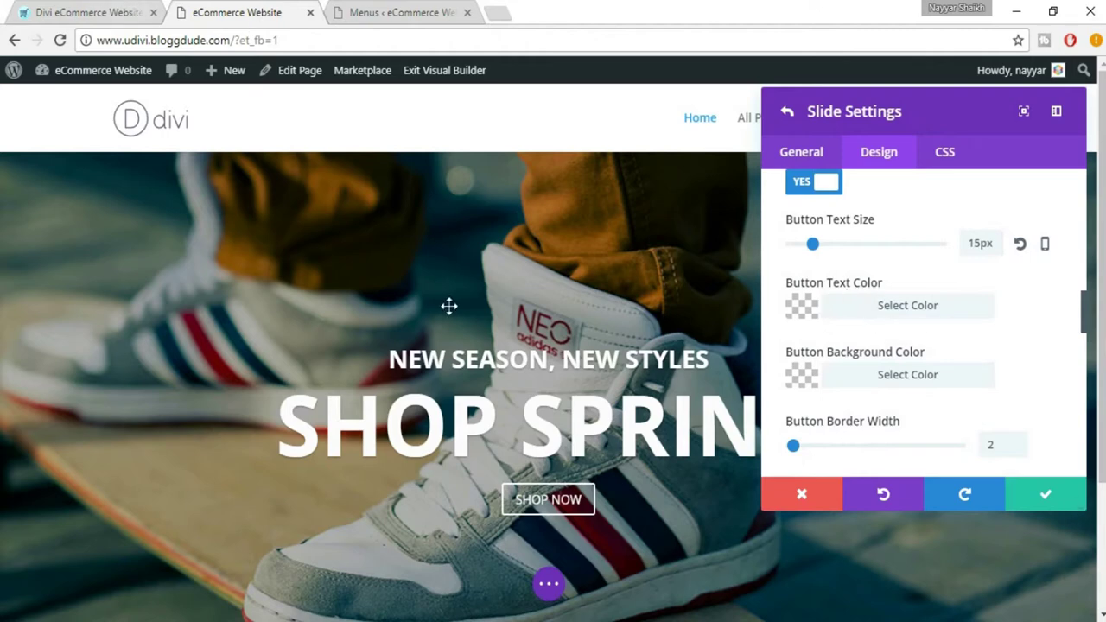
Check the SHOP NOW button on the eDivi demo and set the slide button's background color to #3fb0ac.
key("ctrl+shift+Tab")
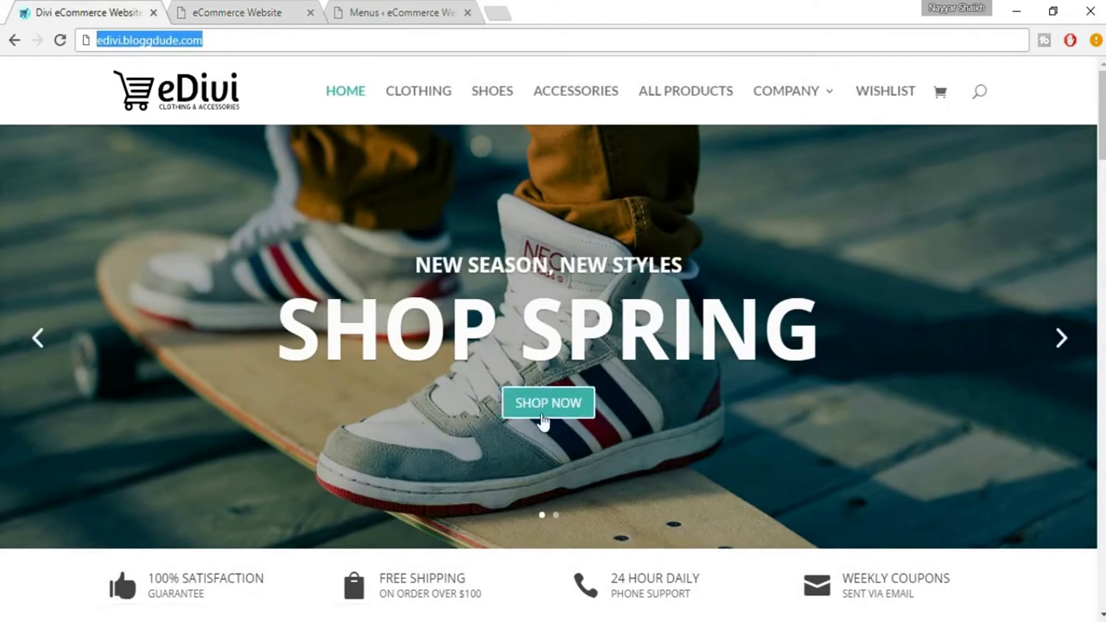
left_click(252, 10)
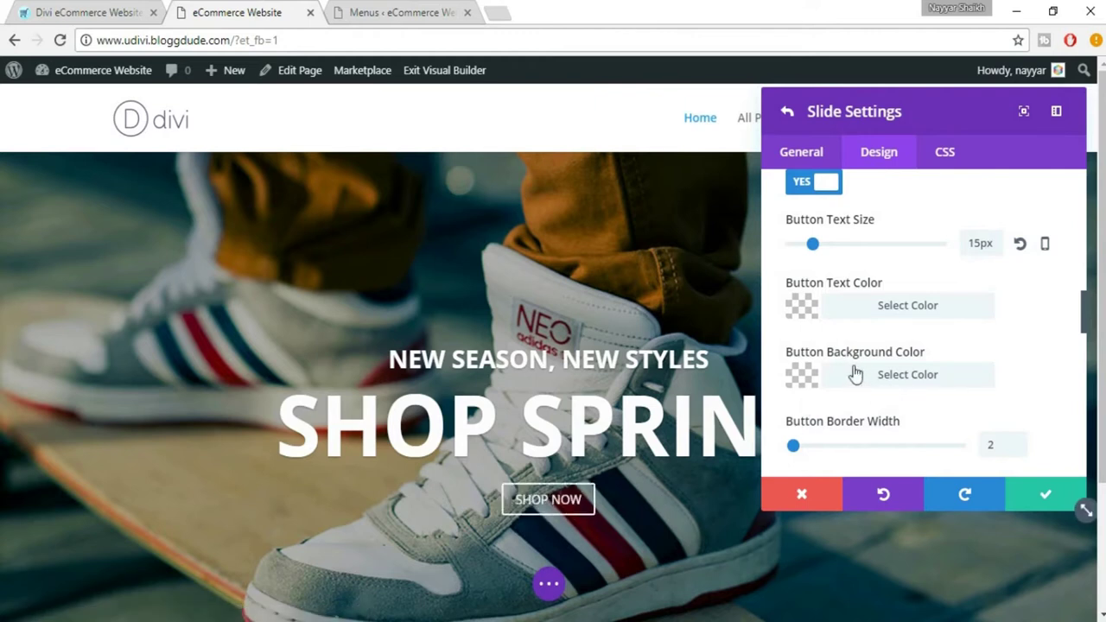
left_click(914, 374)
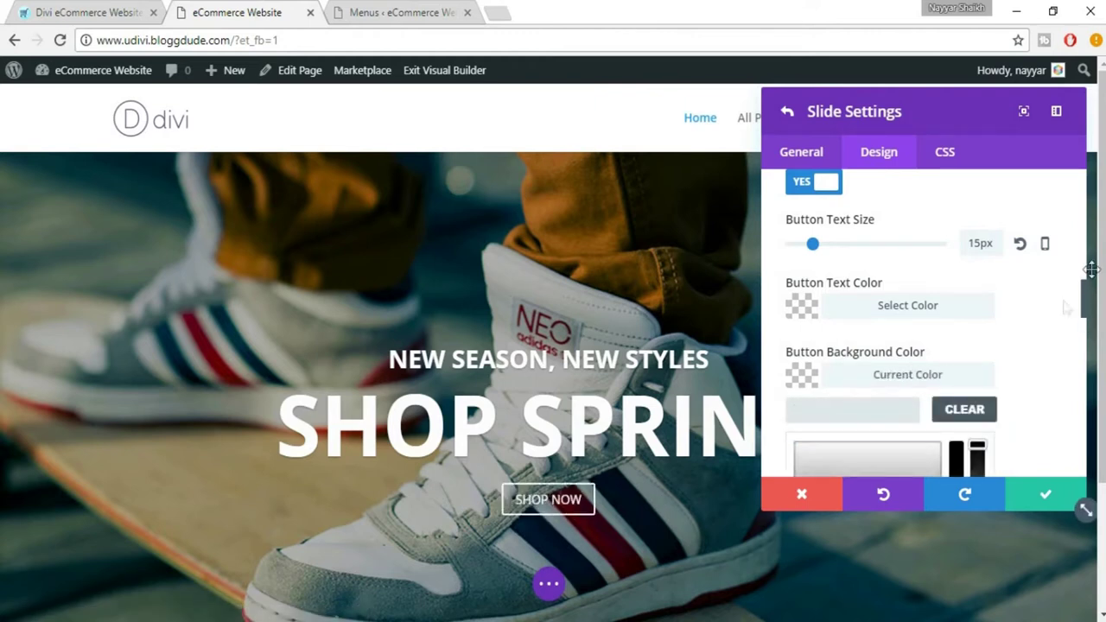
left_click(86, 12)
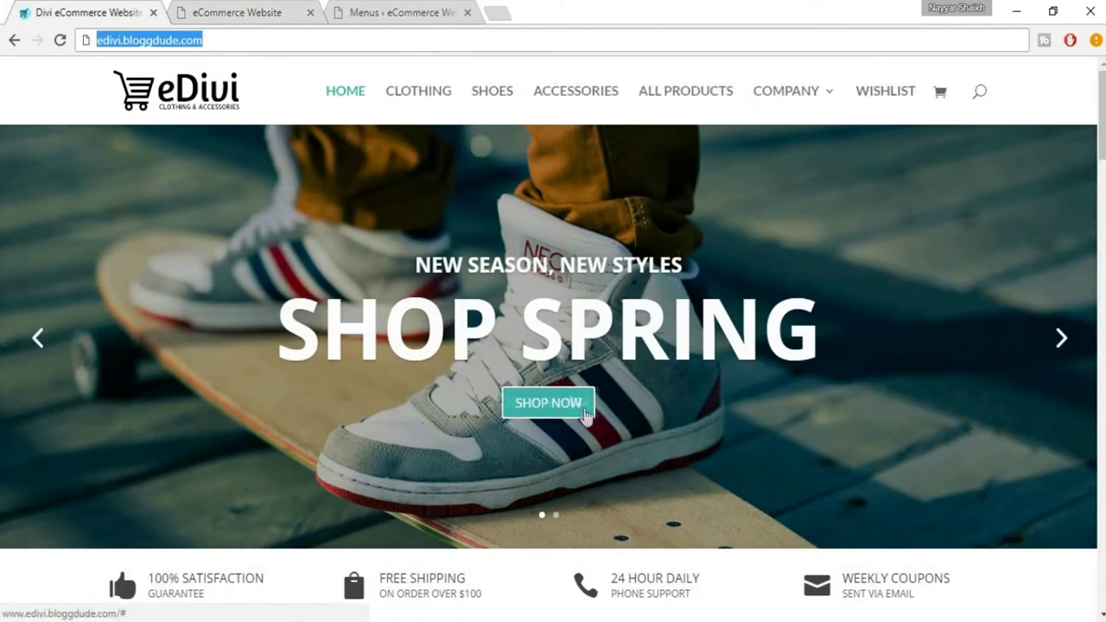
left_click(287, 9)
scroll(970, 365, "down", 2)
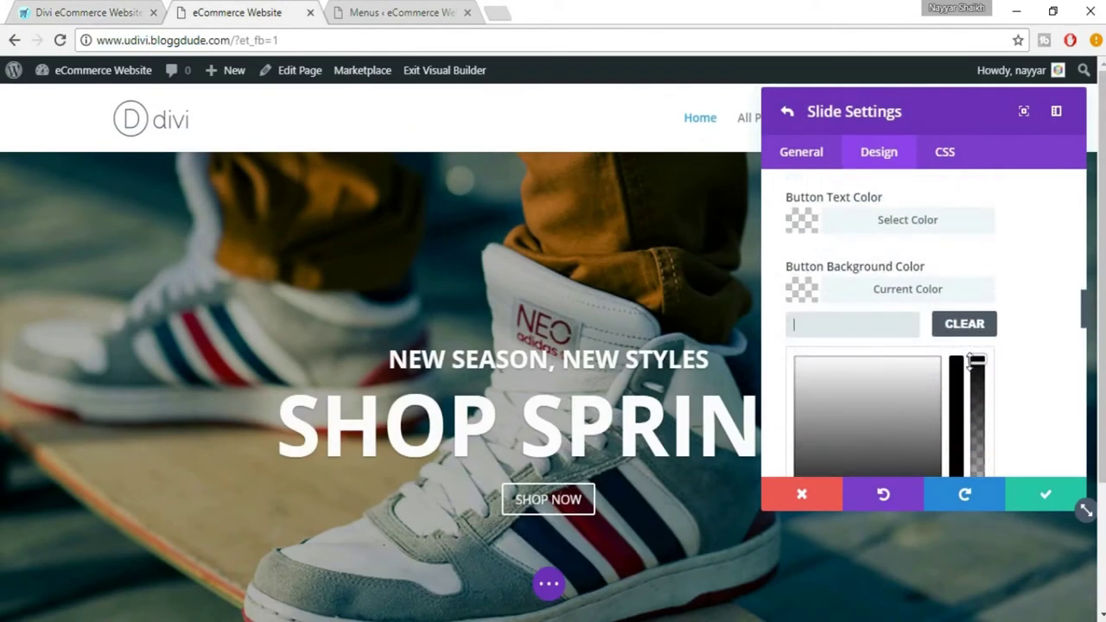
key("Tab")
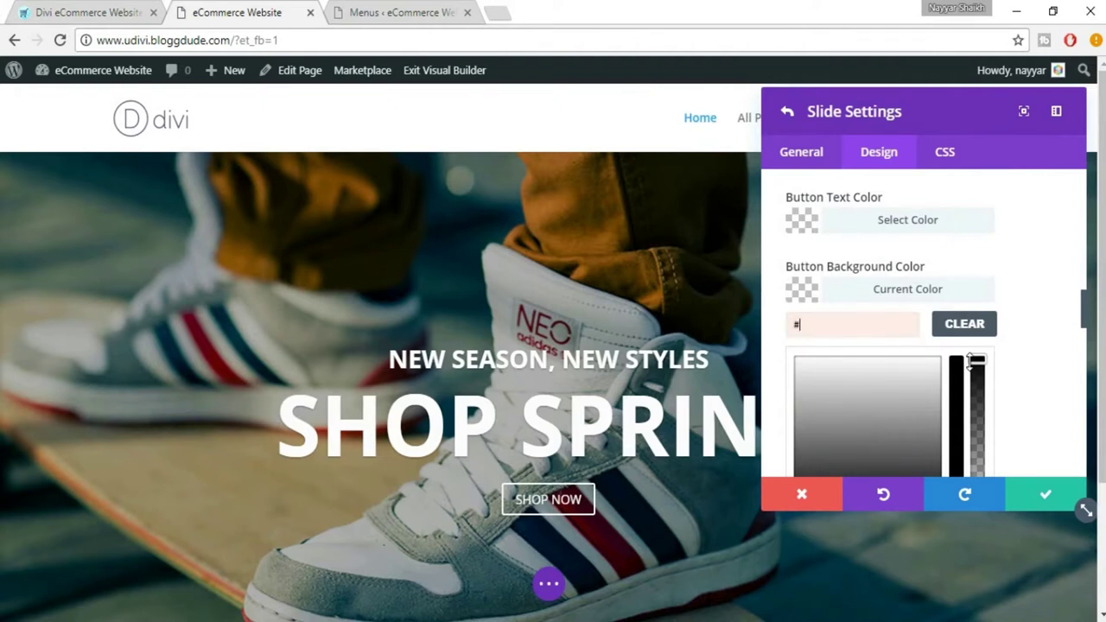
type("3fb0ac")
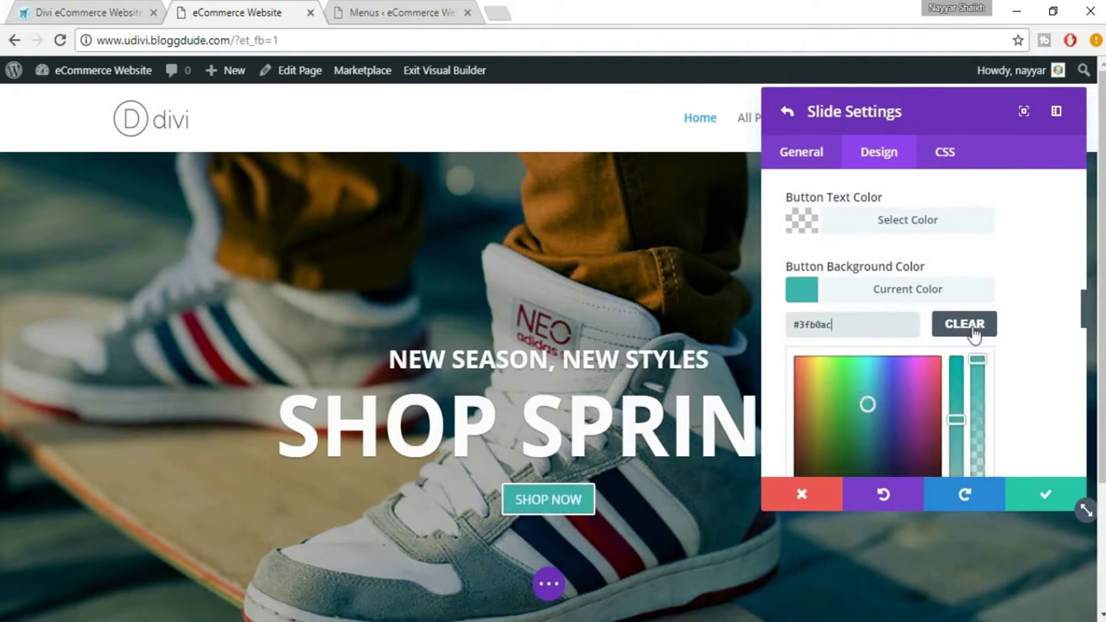
left_click(903, 306)
Try a 1px border on the slide's button, then set the button border width to 2px.
scroll(1017, 358, "down", 1)
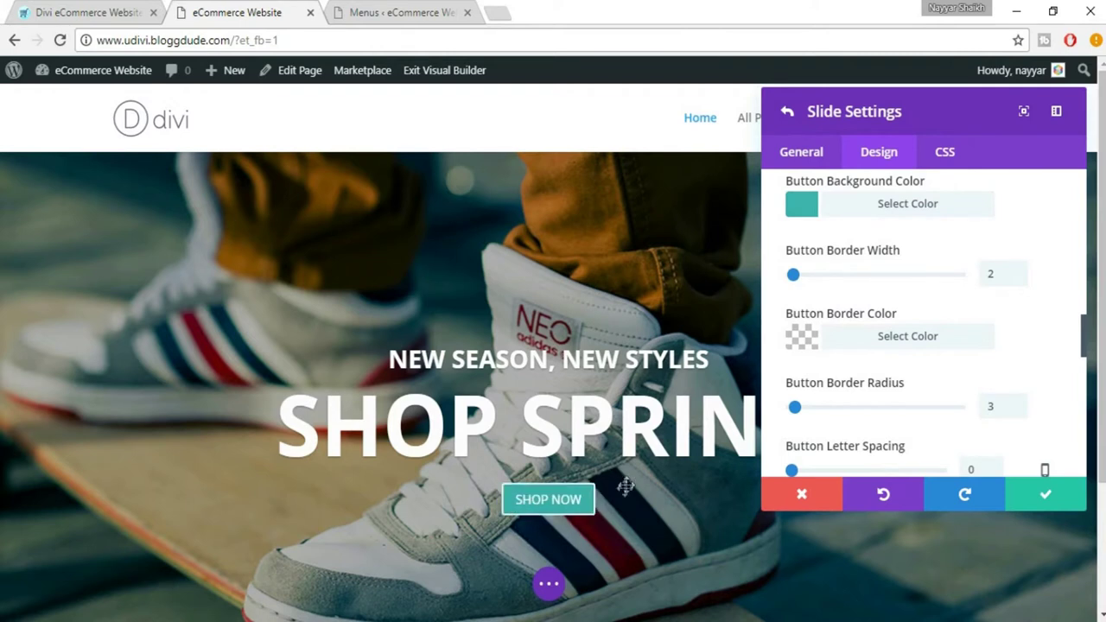
left_click(801, 276)
left_click_drag(812, 281, 783, 291)
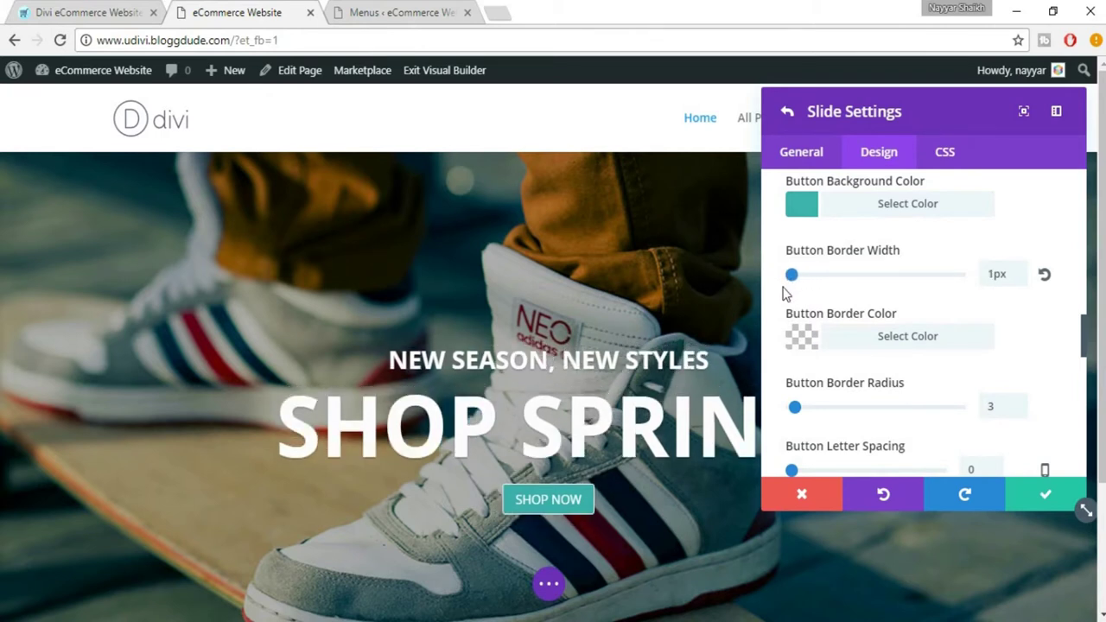
left_click(991, 274)
type("2")
key("Delete")
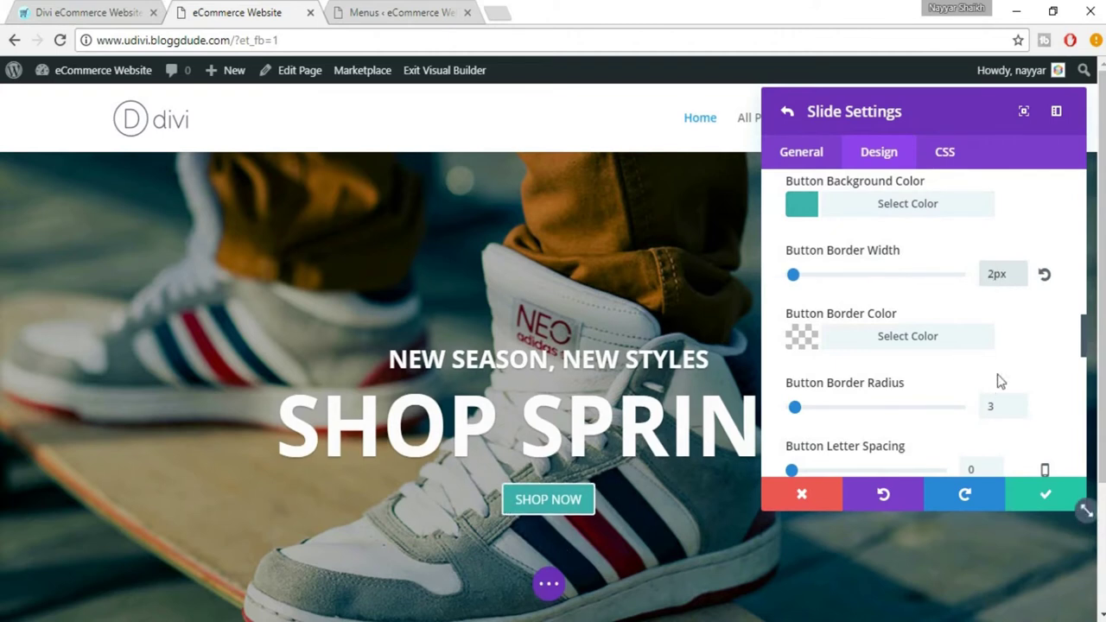
Try the red #e02b20 as the button border color and clear it again.
scroll(1002, 375, "down", 1)
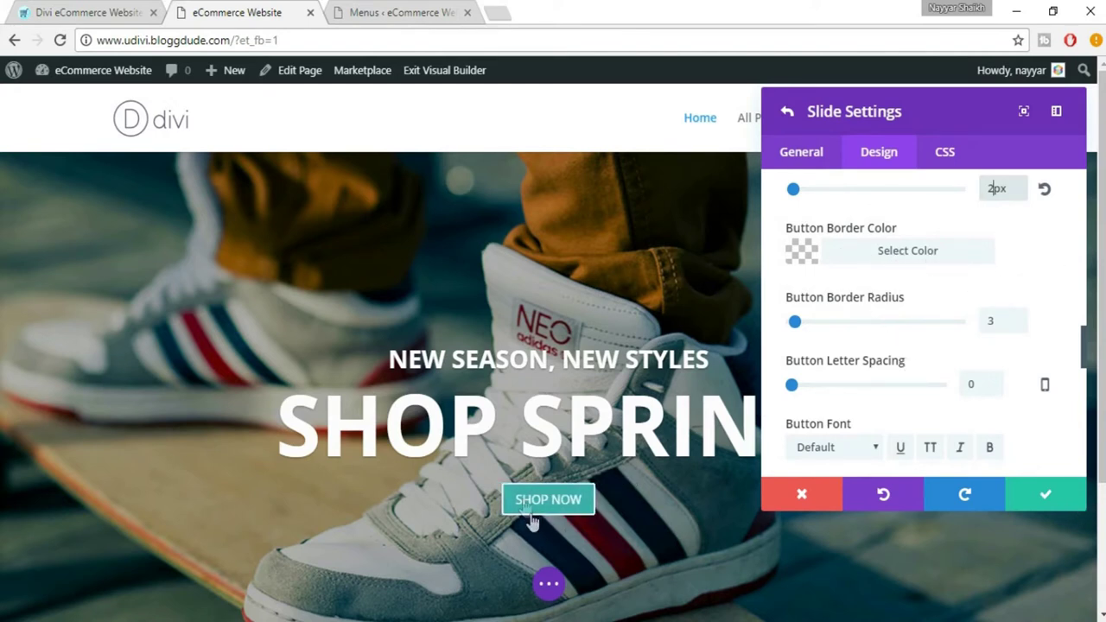
left_click(896, 259)
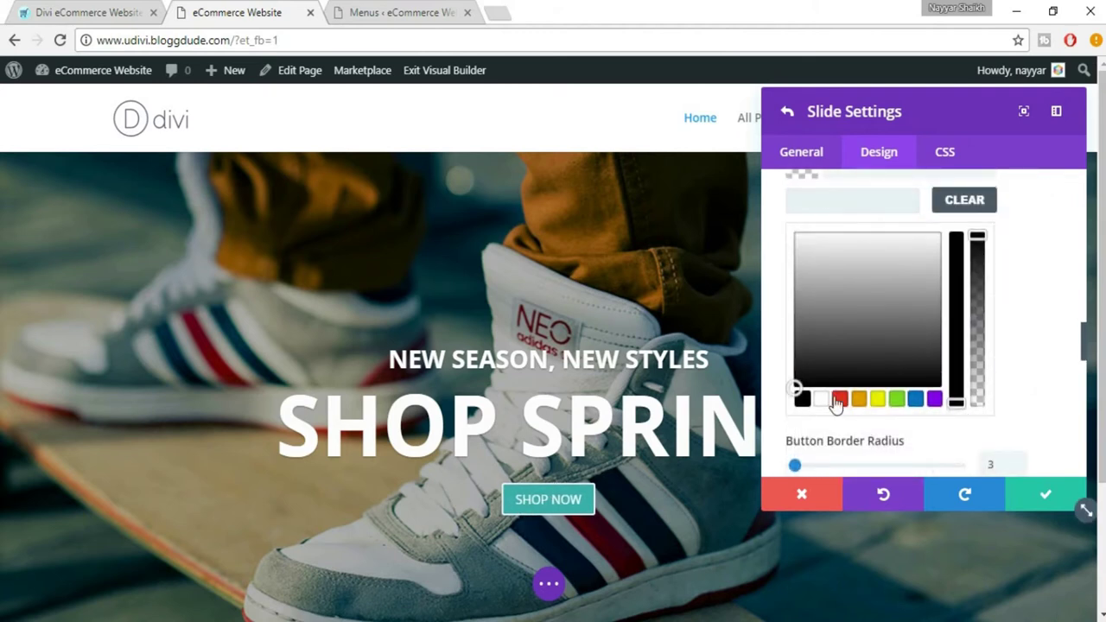
left_click(838, 400)
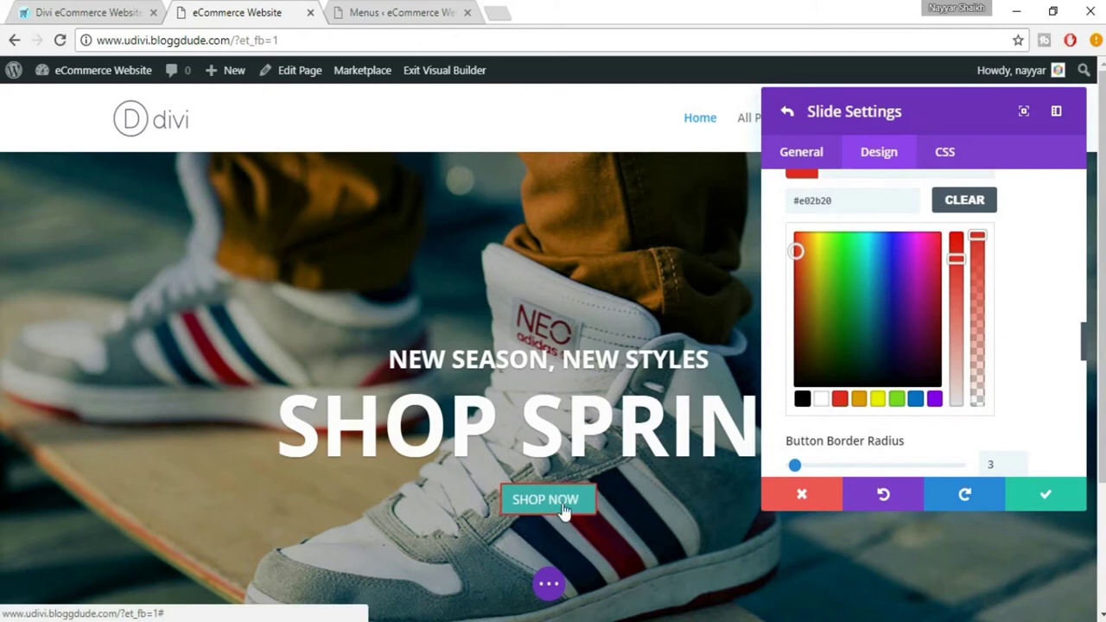
left_click(975, 209)
scroll(1024, 324, "down", 2)
scroll(1026, 365, "up", 3)
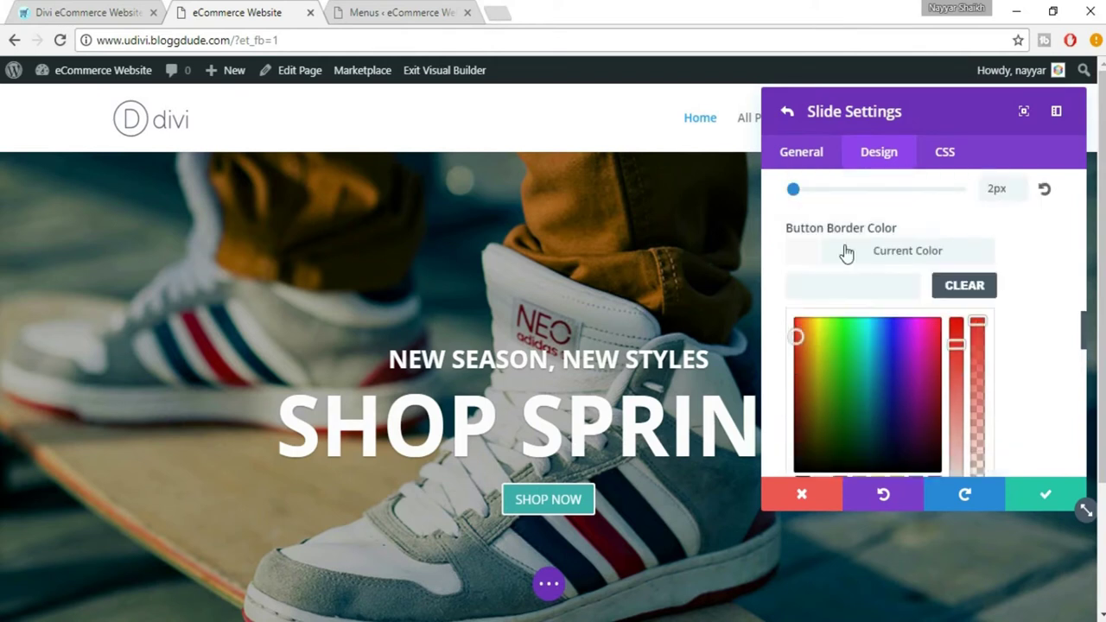
left_click(938, 253)
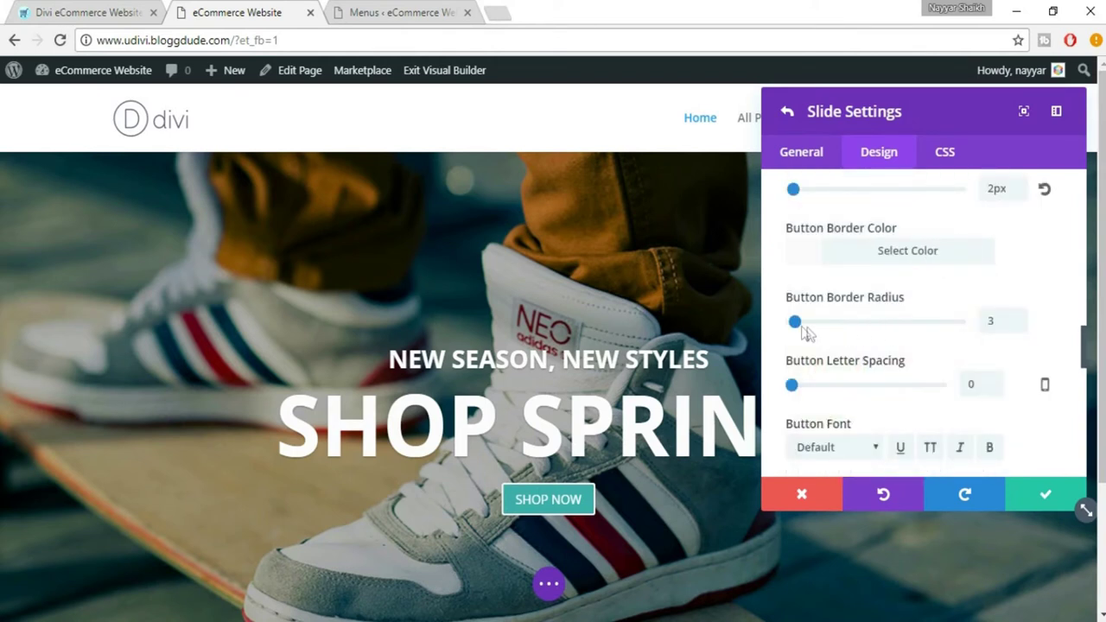
Try a button letter spacing of 16px and reset it to the default.
scroll(1015, 358, "down", 1)
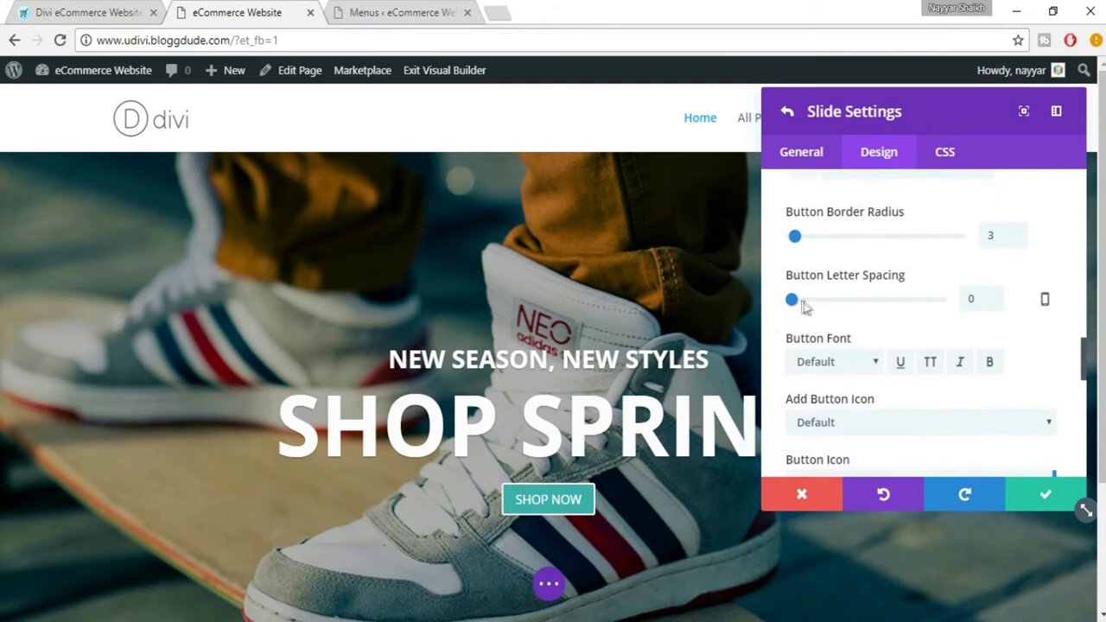
left_click_drag(812, 306, 814, 302)
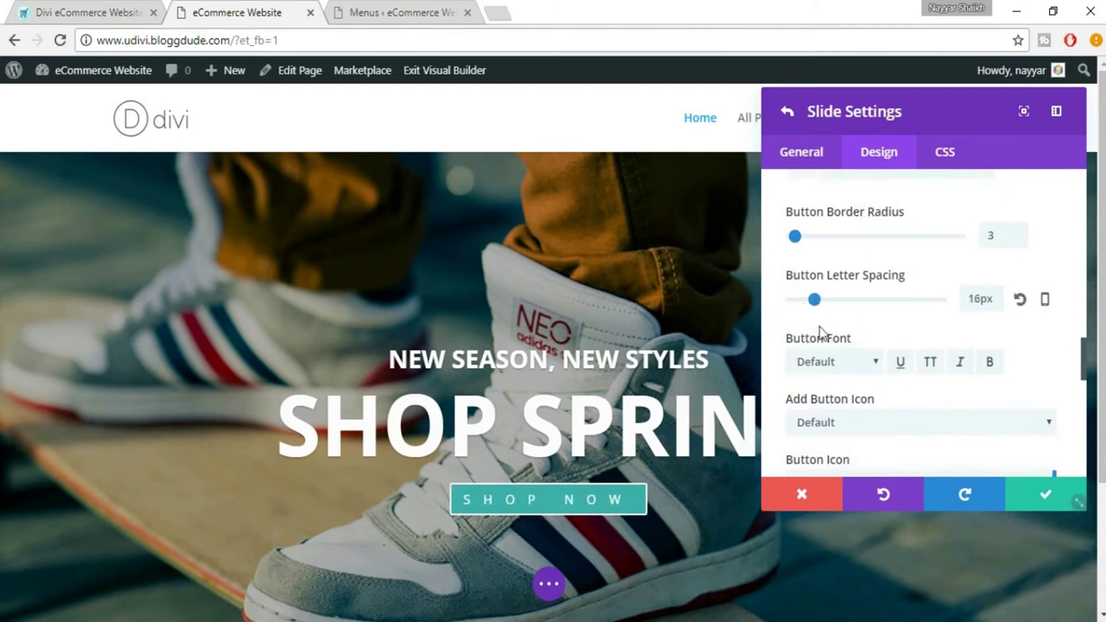
left_click(1021, 302)
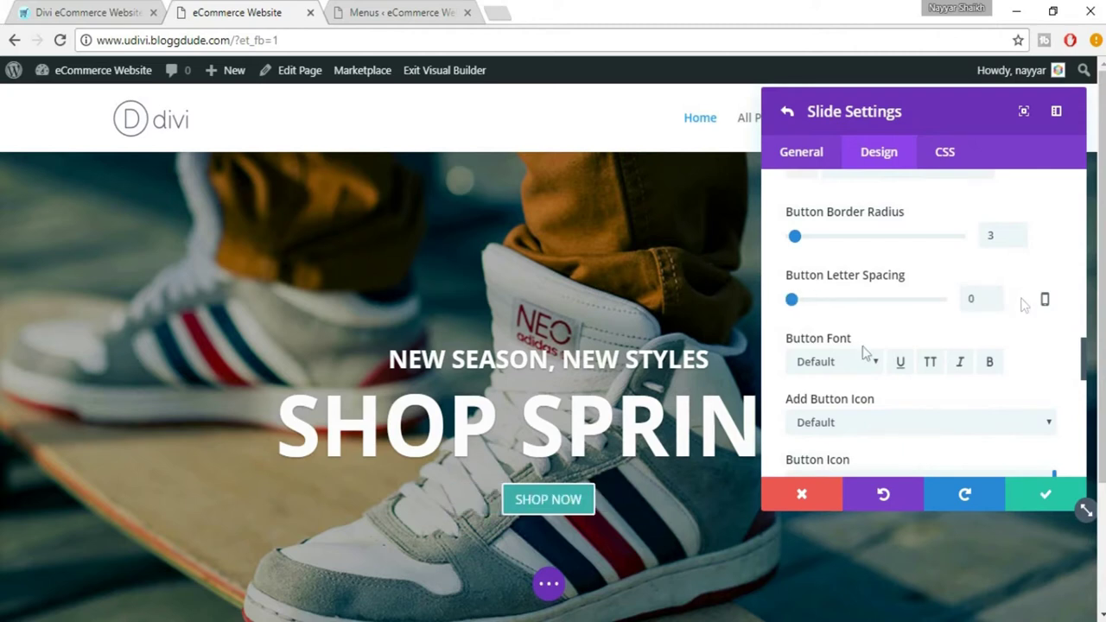
Check the SHOP NOW hover icon on the eDivi demo and set the slide's button icon to the shopping cart.
scroll(1062, 367, "down", 1)
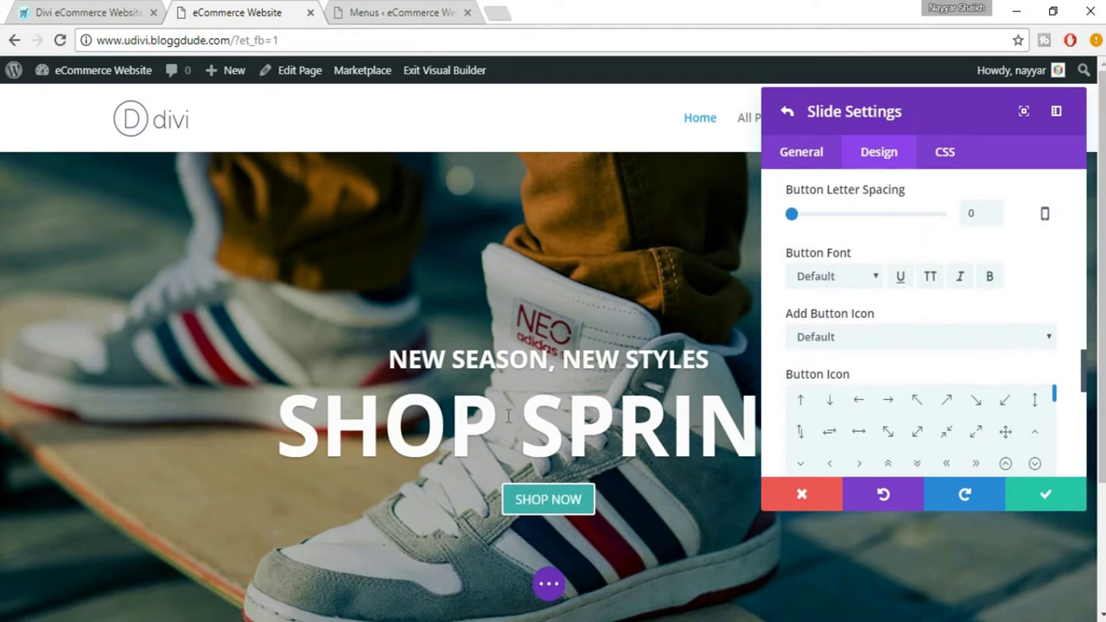
scroll(1047, 281, "down", 1)
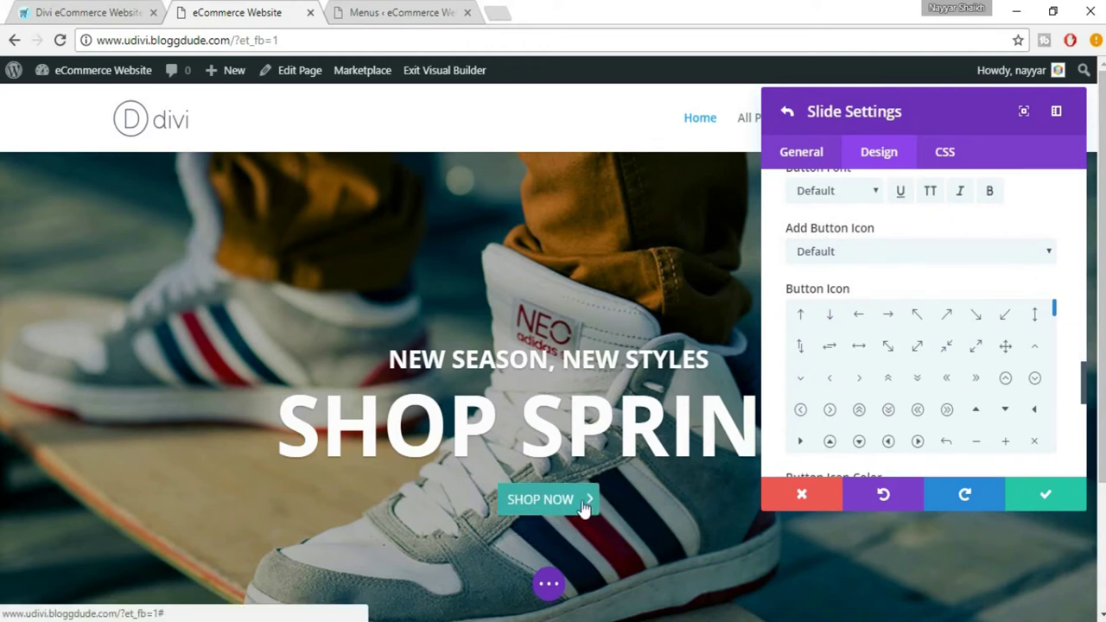
scroll(1055, 346, "down", 1)
scroll(1053, 348, "down", 2)
left_click(87, 12)
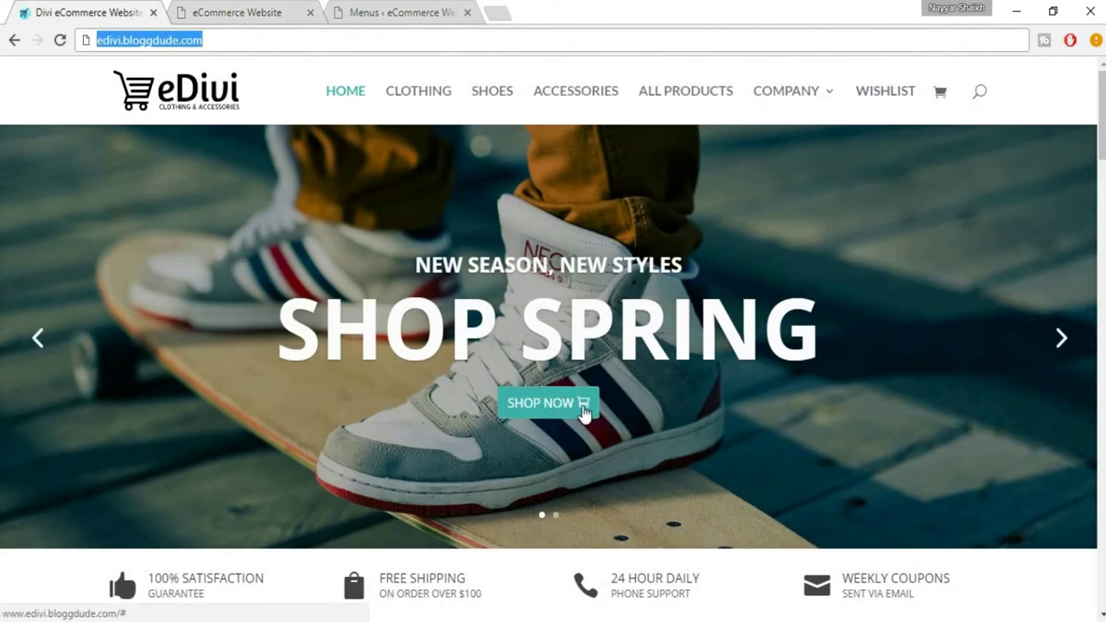
left_click(218, 8)
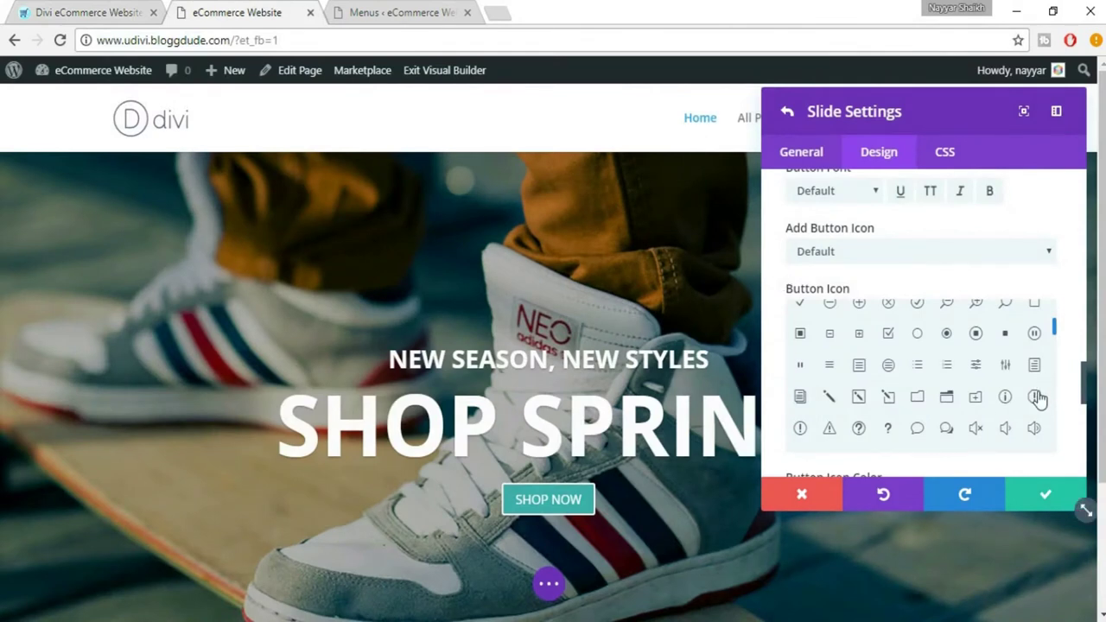
scroll(1016, 397, "down", 2)
scroll(1016, 397, "down", 1)
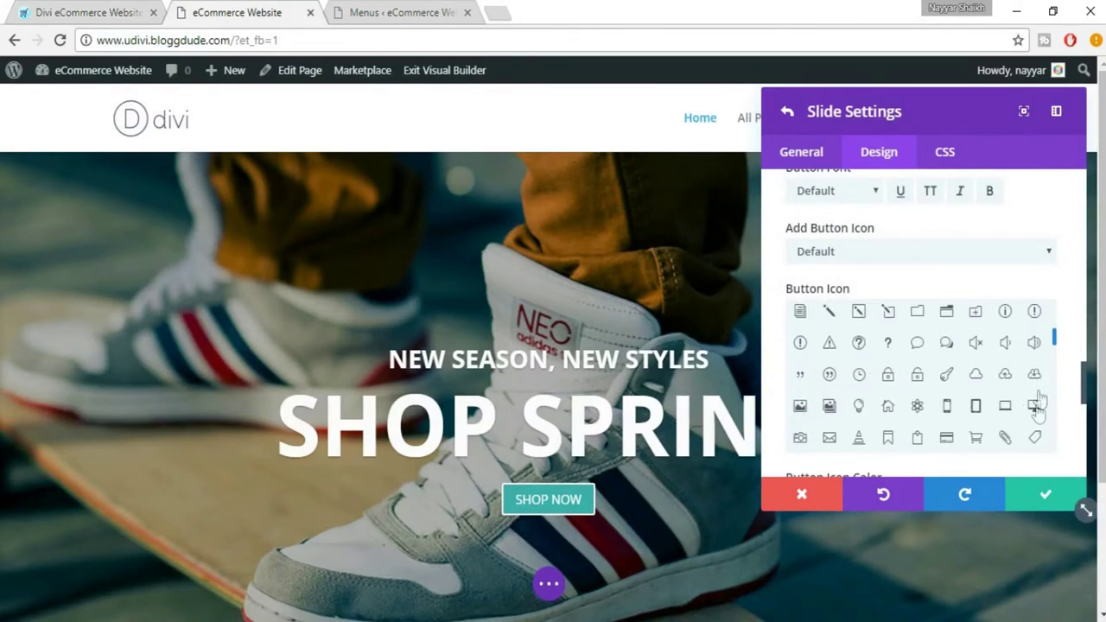
left_click(979, 440)
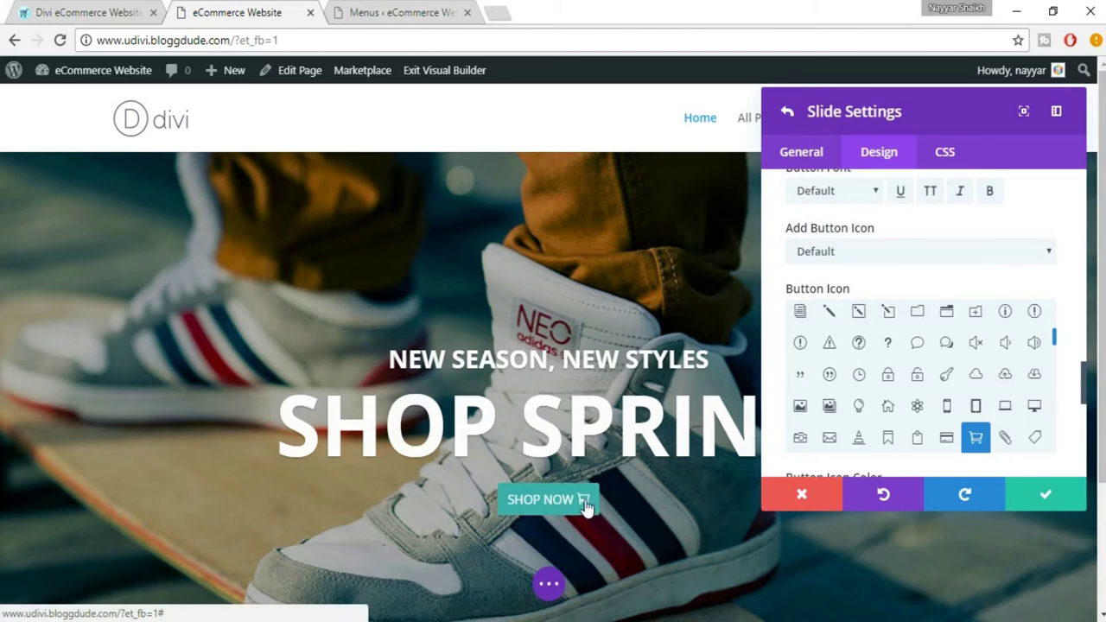
Review the slide button's remaining icon and hover options, and apply the slide and fullwidth slider settings.
scroll(1069, 409, "down", 2)
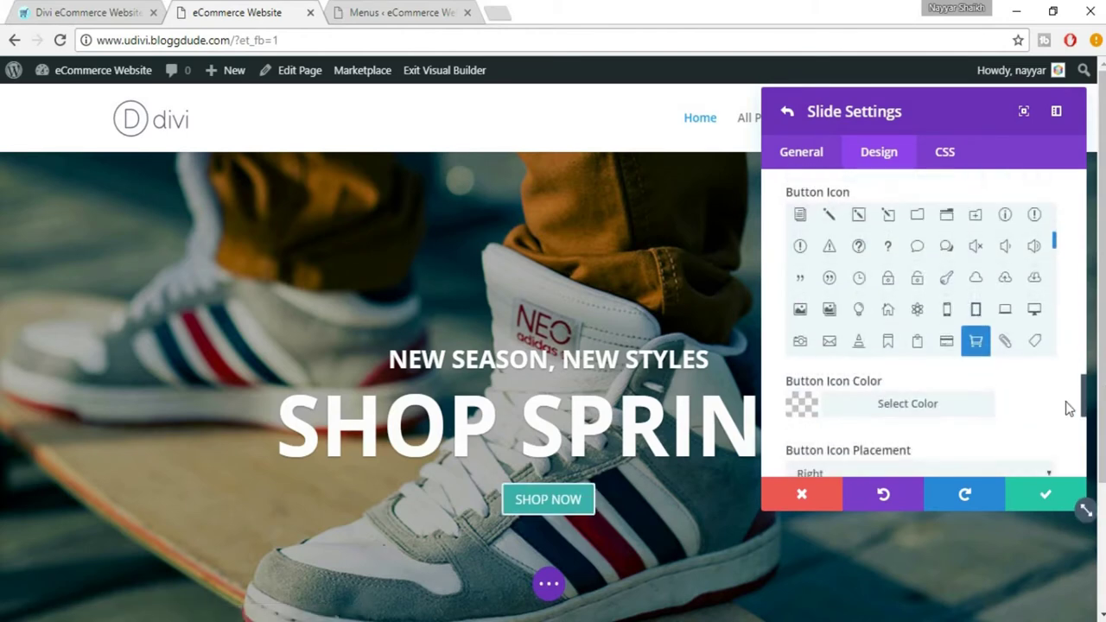
scroll(1069, 409, "down", 1)
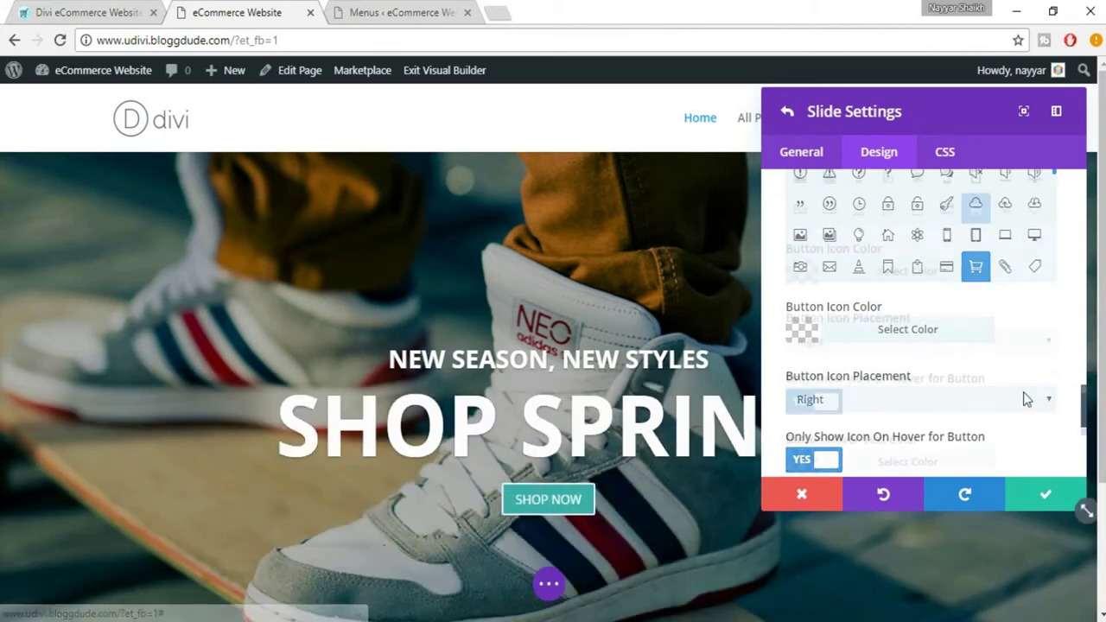
scroll(1025, 398, "down", 5)
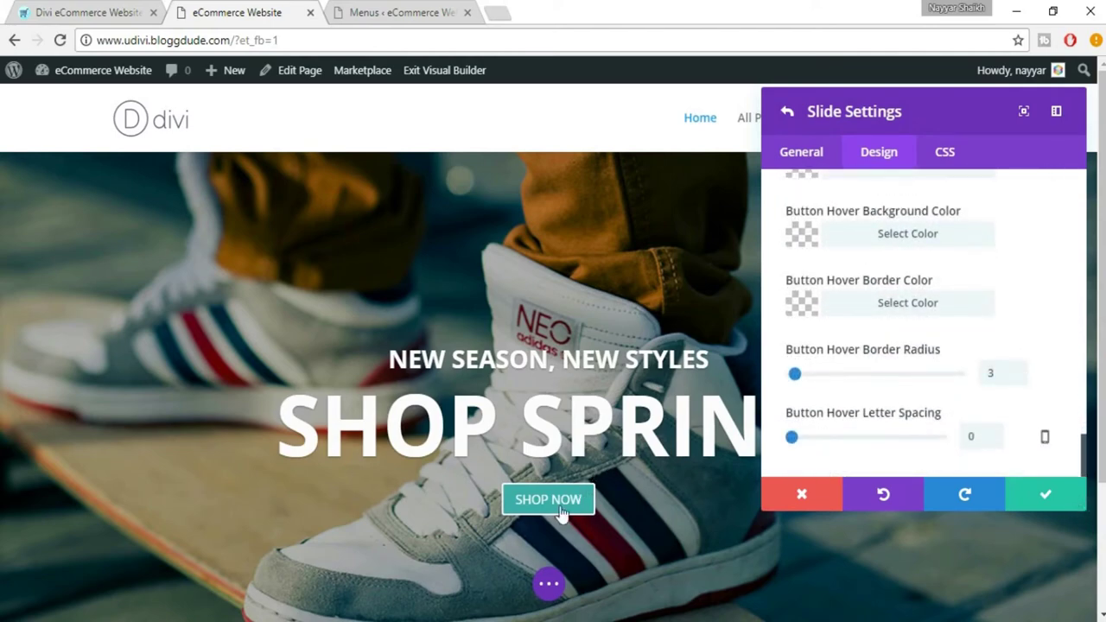
scroll(562, 513, "down", 1)
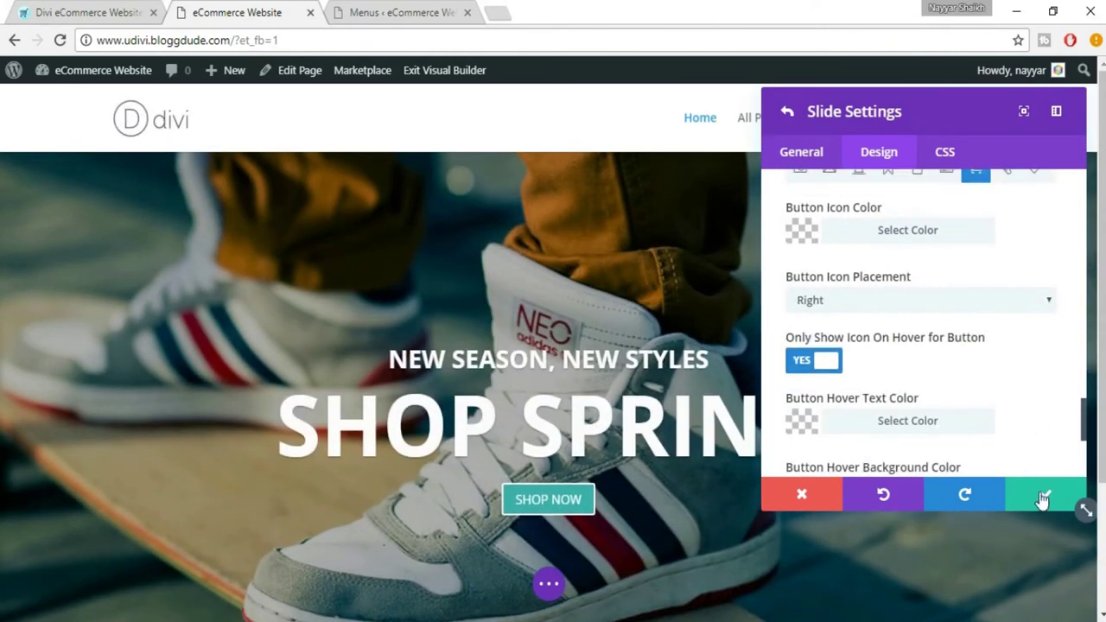
left_click(1042, 500)
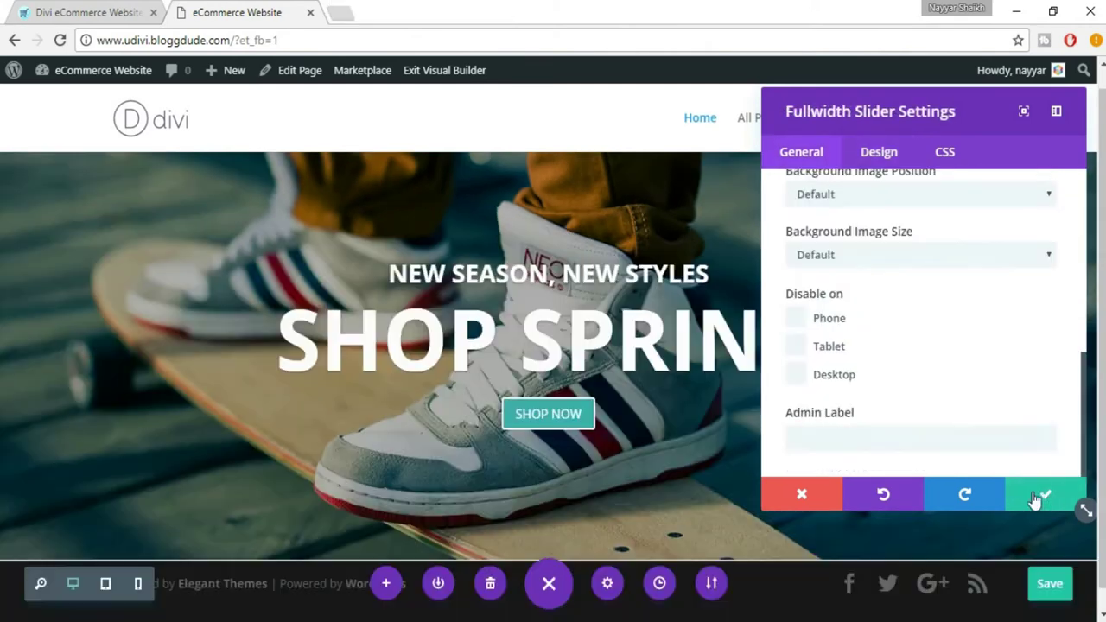
left_click(1043, 496)
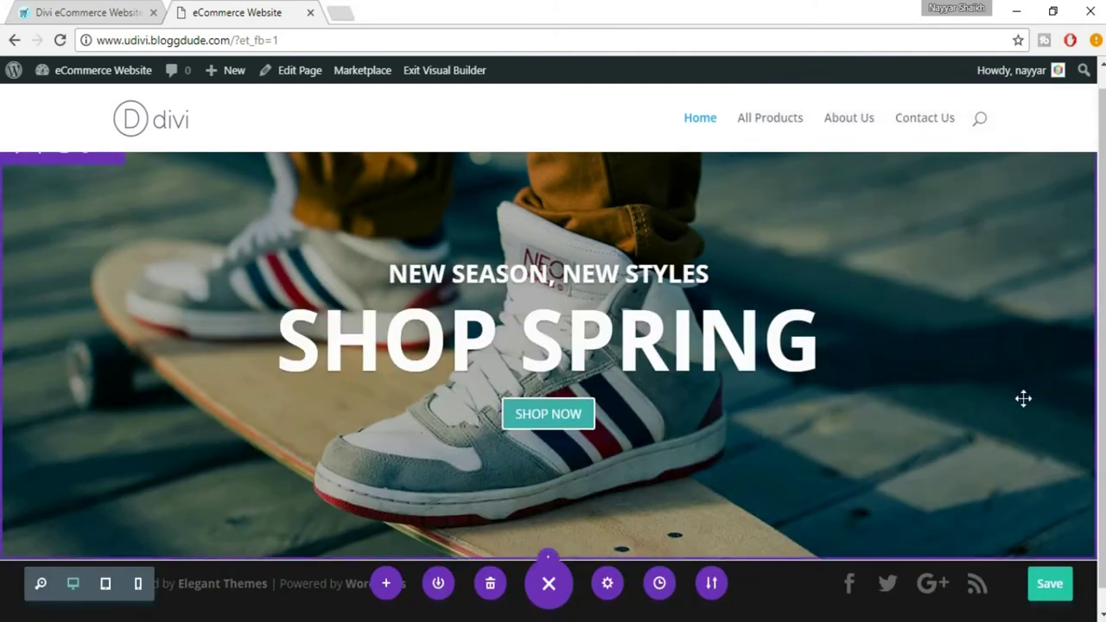
Duplicate the NEW SEASON, NEW STYLES slide in the fullwidth slider's settings.
mouse_move(1014, 407)
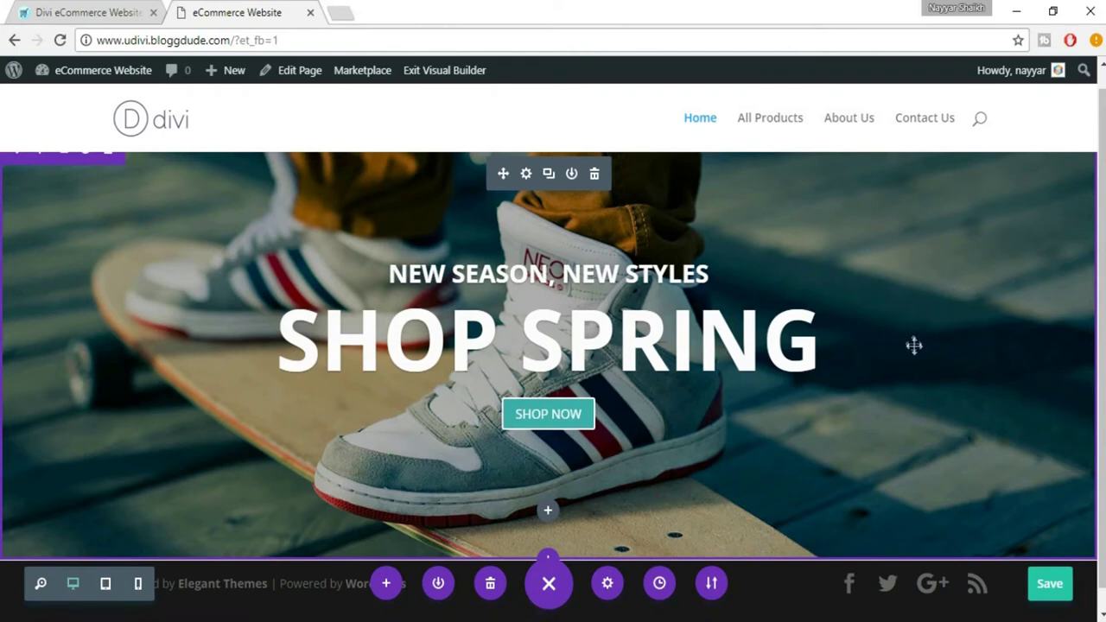
scroll(919, 362, "down", 1)
scroll(923, 367, "up", 1)
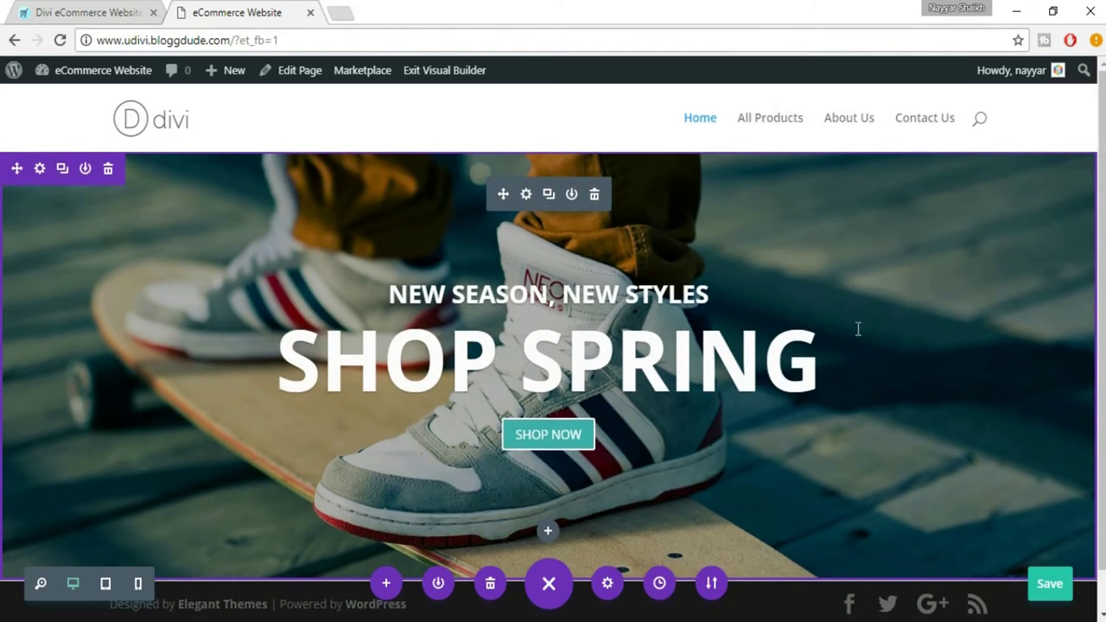
left_click(526, 194)
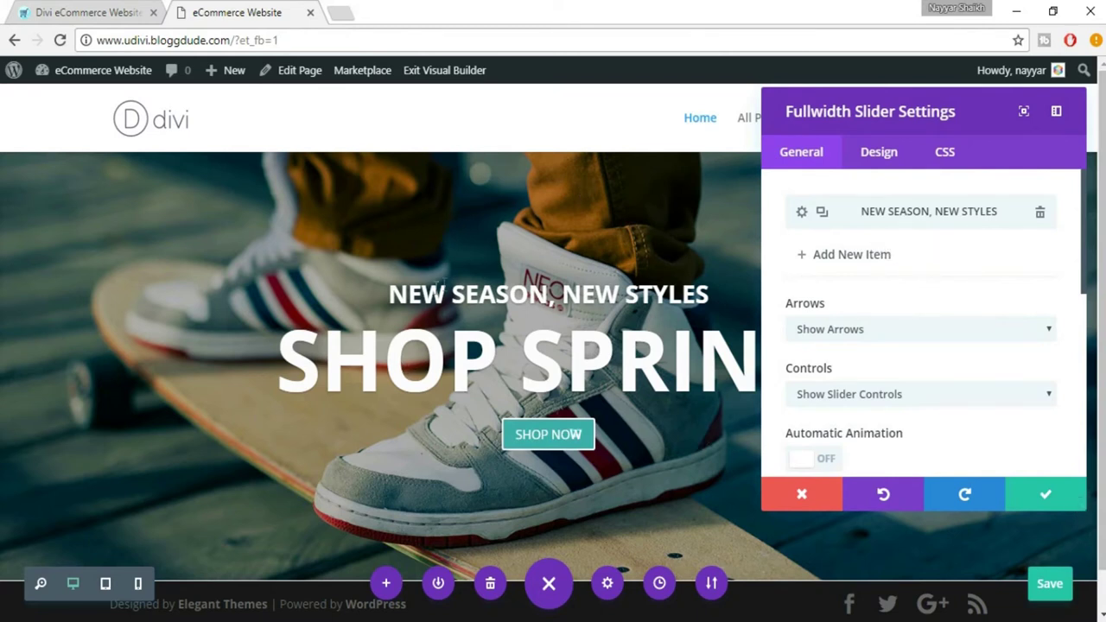
left_click(823, 213)
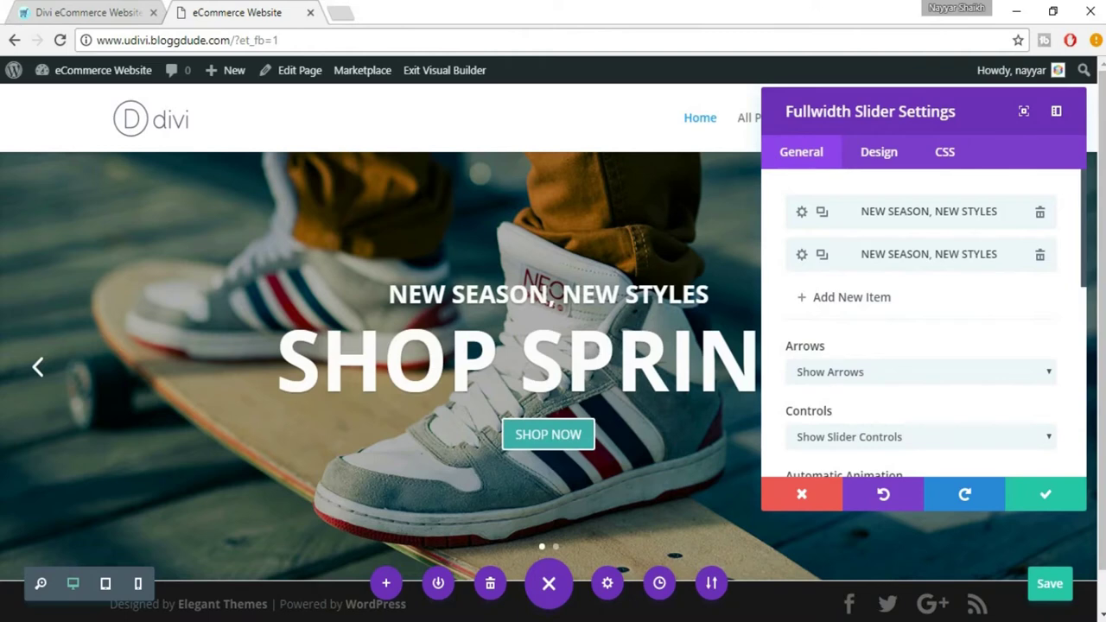
scroll(380, 346, "down", 1)
scroll(27, 378, "up", 1)
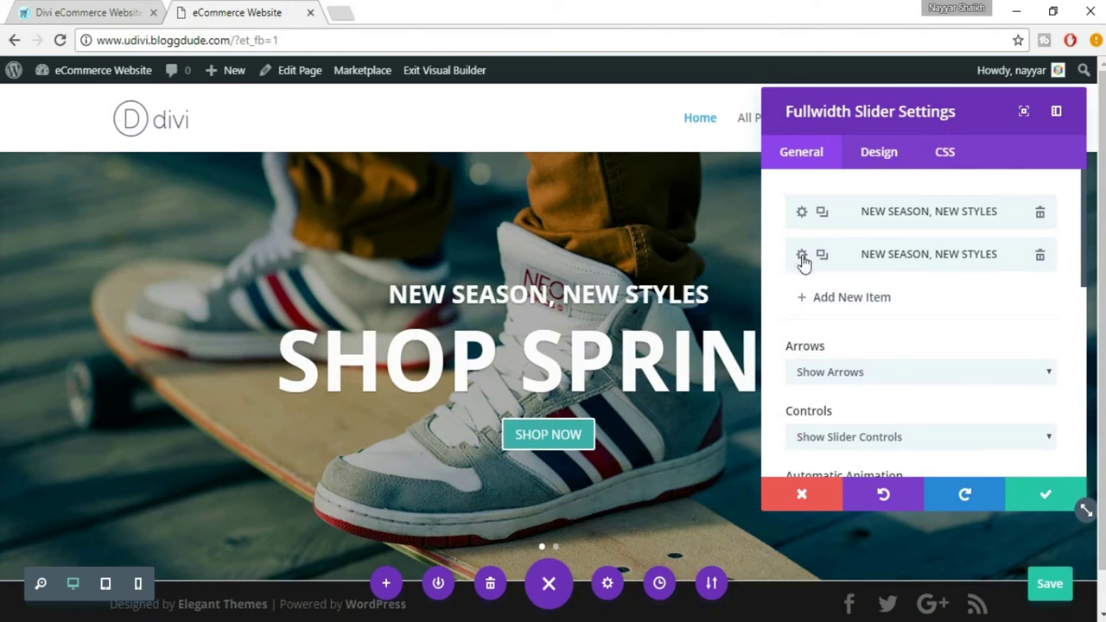
Open the settings of the duplicated second slide and remove its background image.
left_click(864, 265)
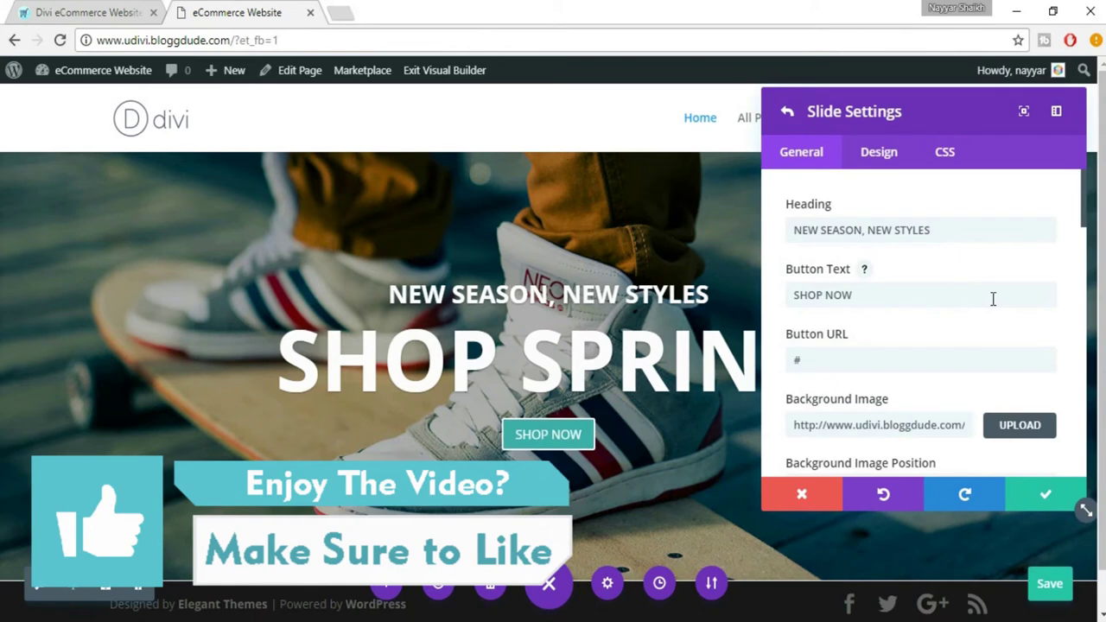
scroll(989, 325, "down", 3)
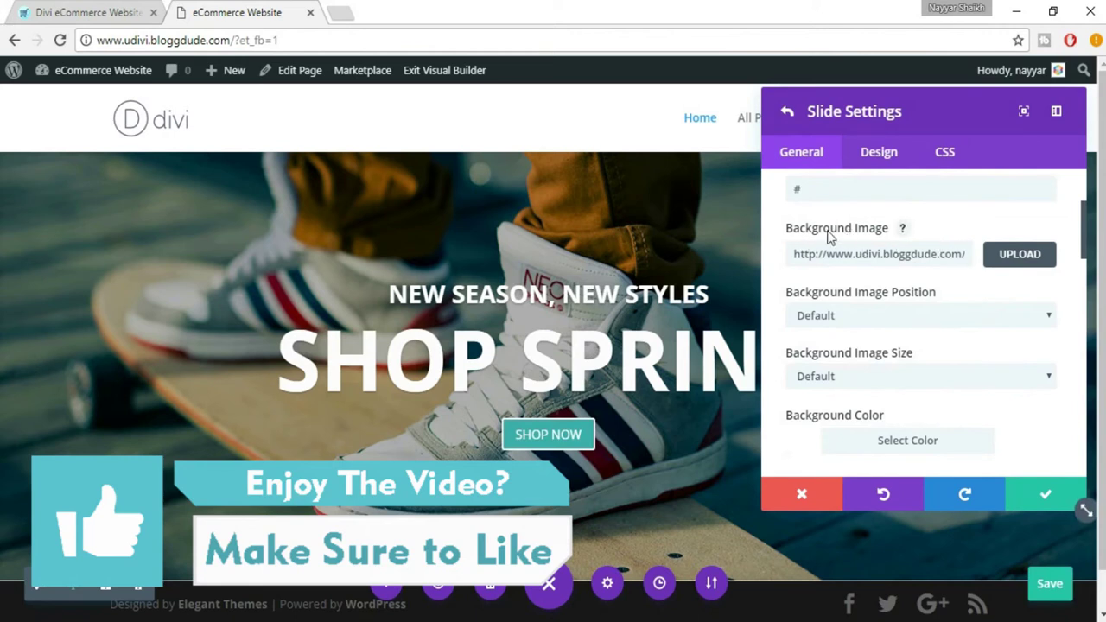
triple_click(866, 253)
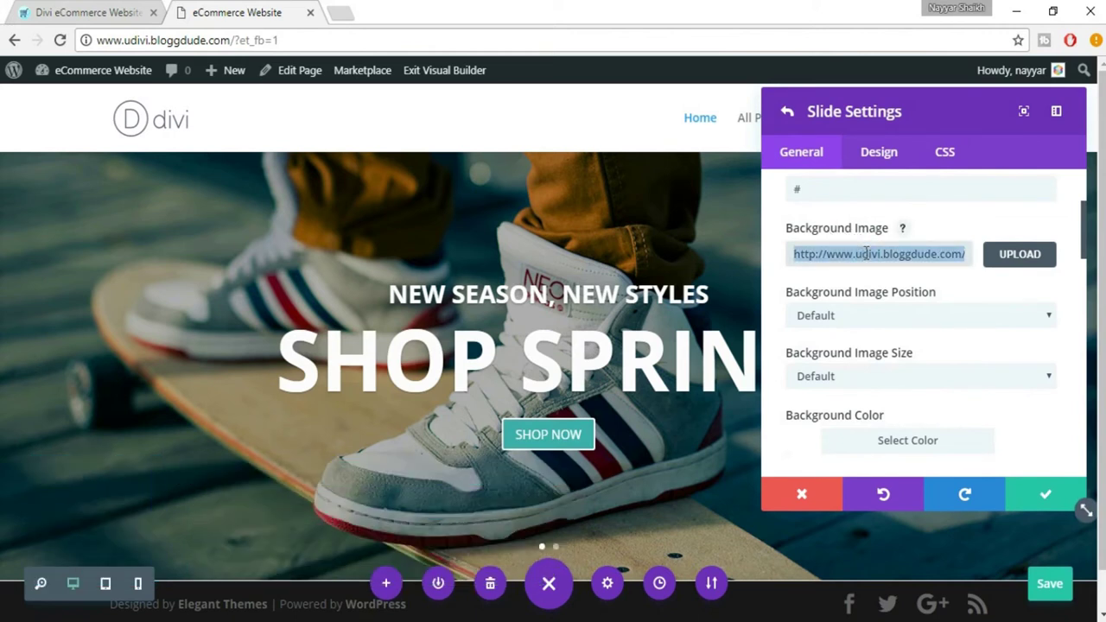
key("BackSpace")
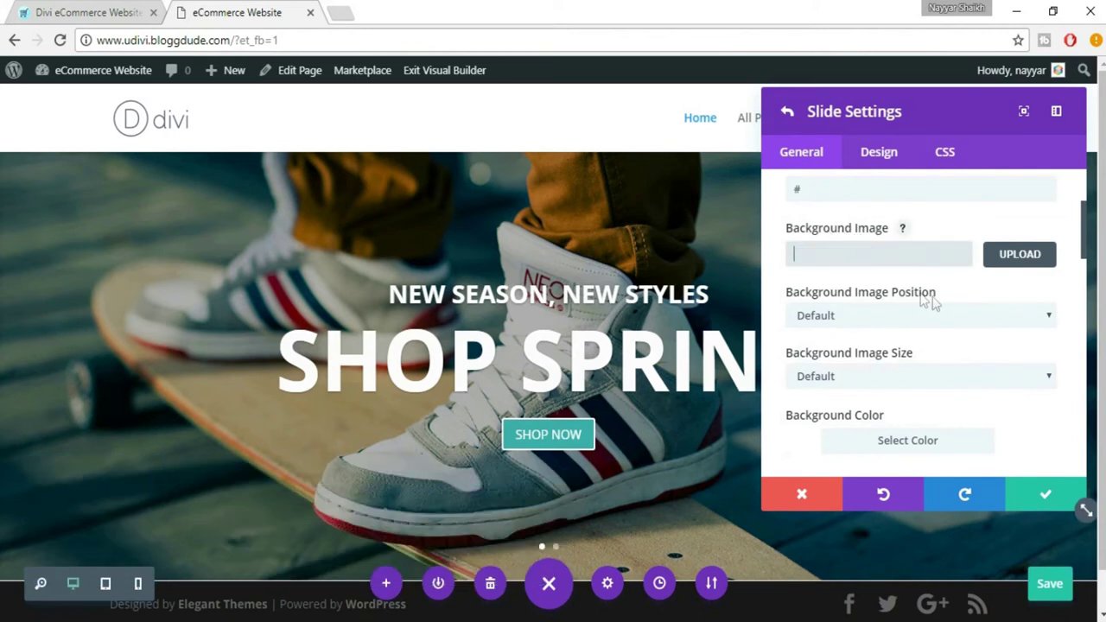
left_click(981, 306)
left_click(982, 299)
Upload the ink video from the Media folder and set it as the second slide's MP4 background video.
scroll(982, 300, "down", 5)
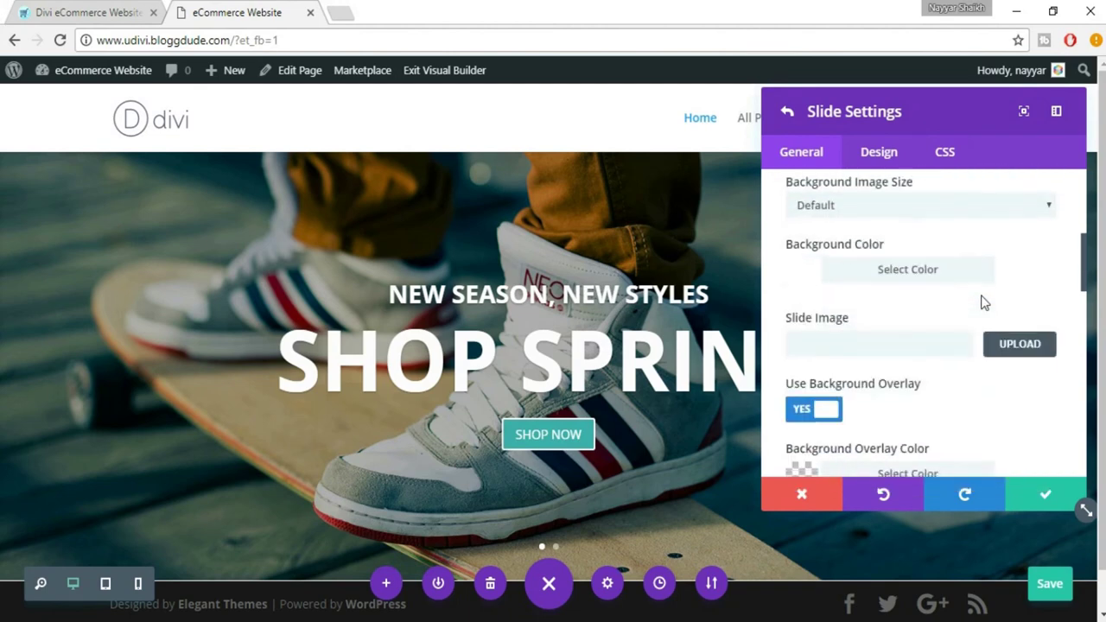
scroll(981, 302, "down", 4)
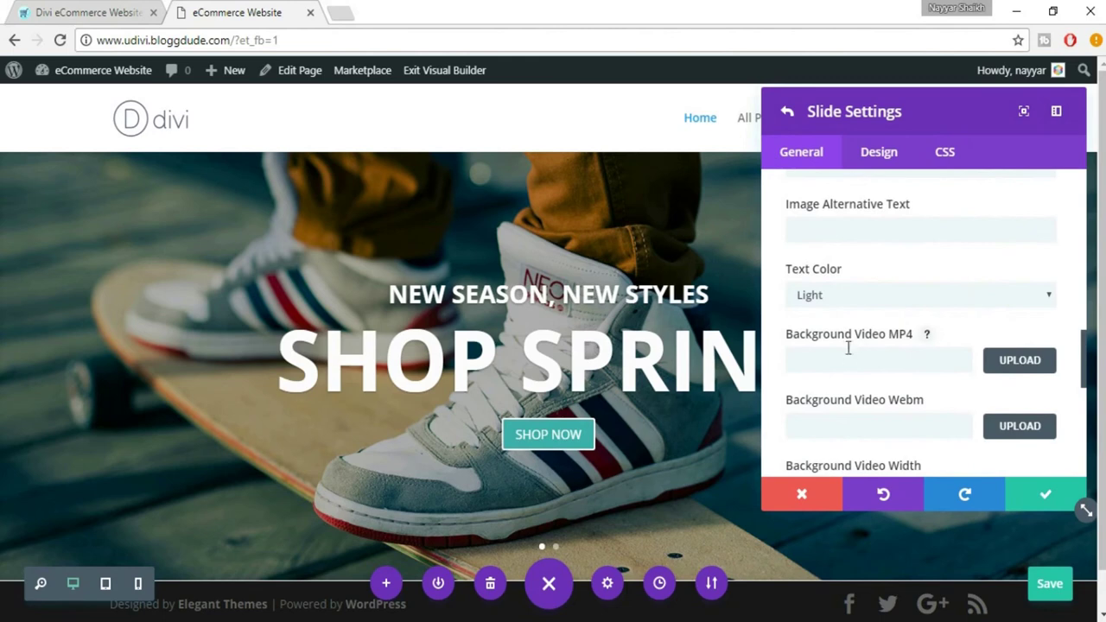
left_click(1020, 363)
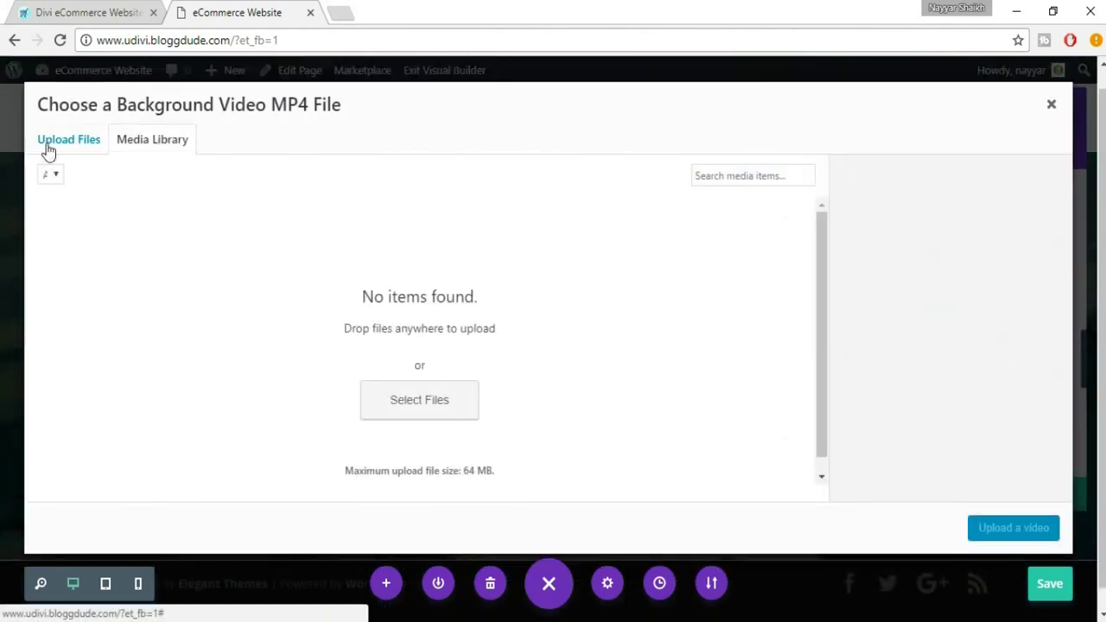
left_click(48, 149)
left_click(568, 370)
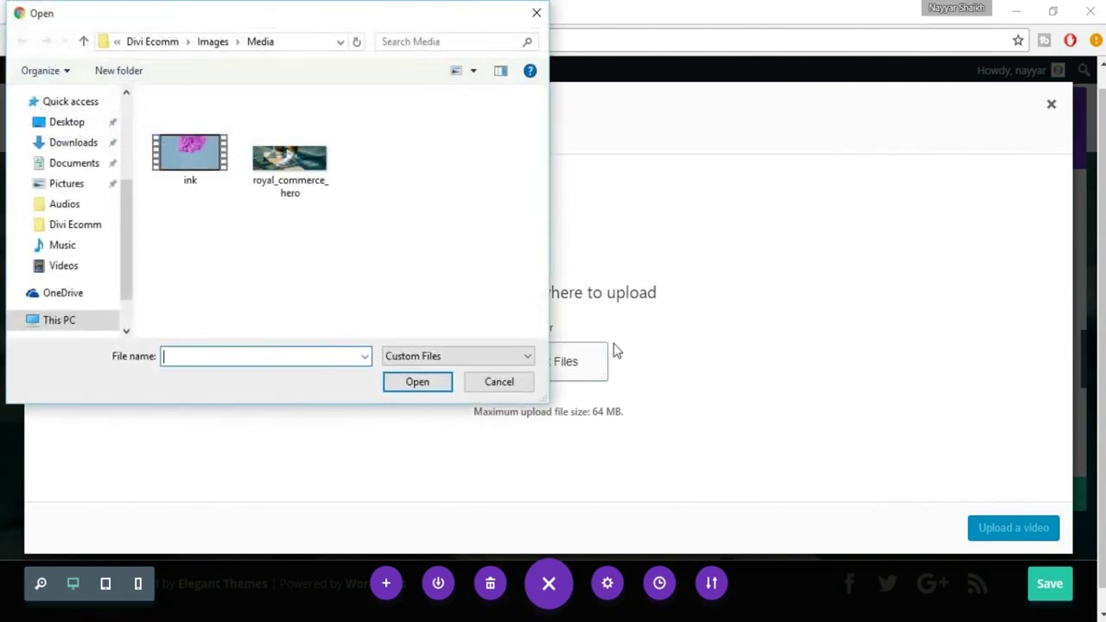
left_click(192, 160)
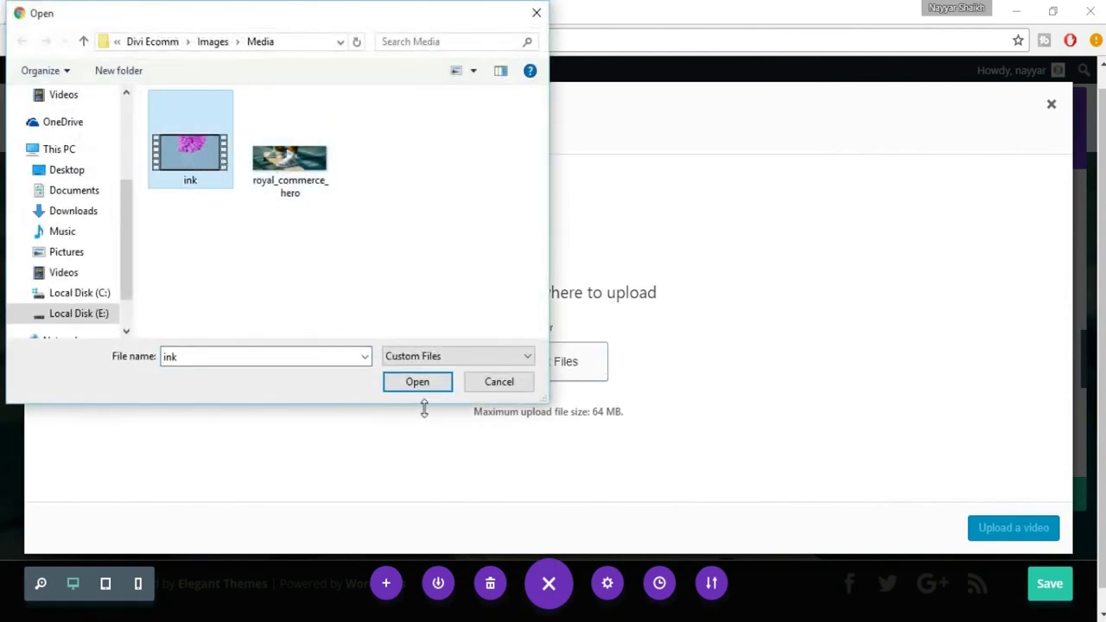
left_click(415, 383)
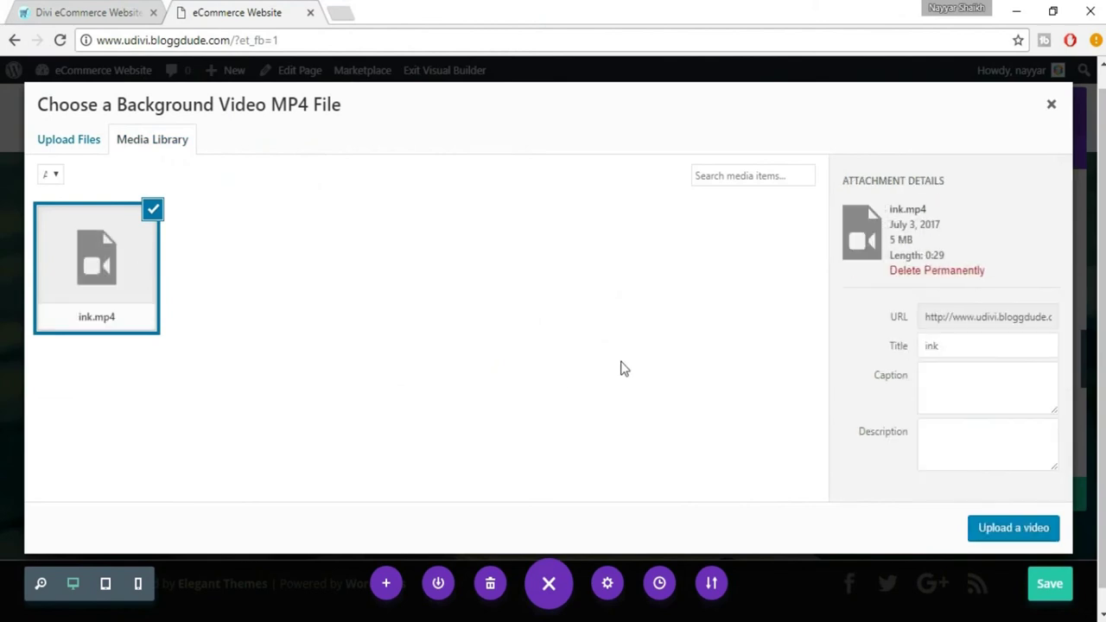
left_click(992, 534)
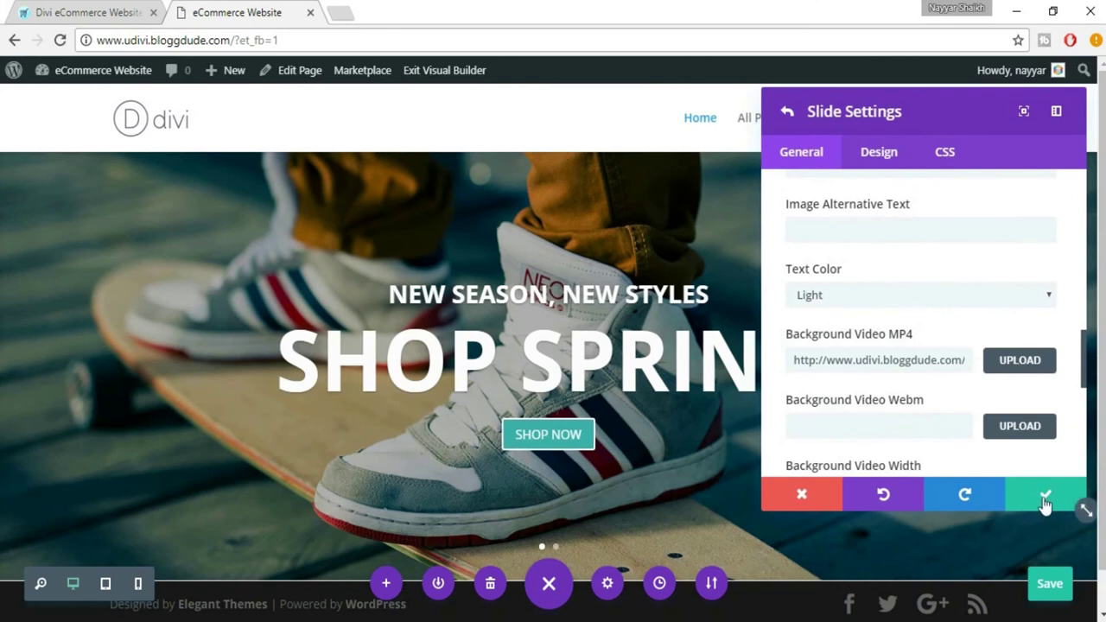
Apply the slide and slider settings, and save the page after previewing the video slide.
left_click(1046, 501)
left_click(1044, 501)
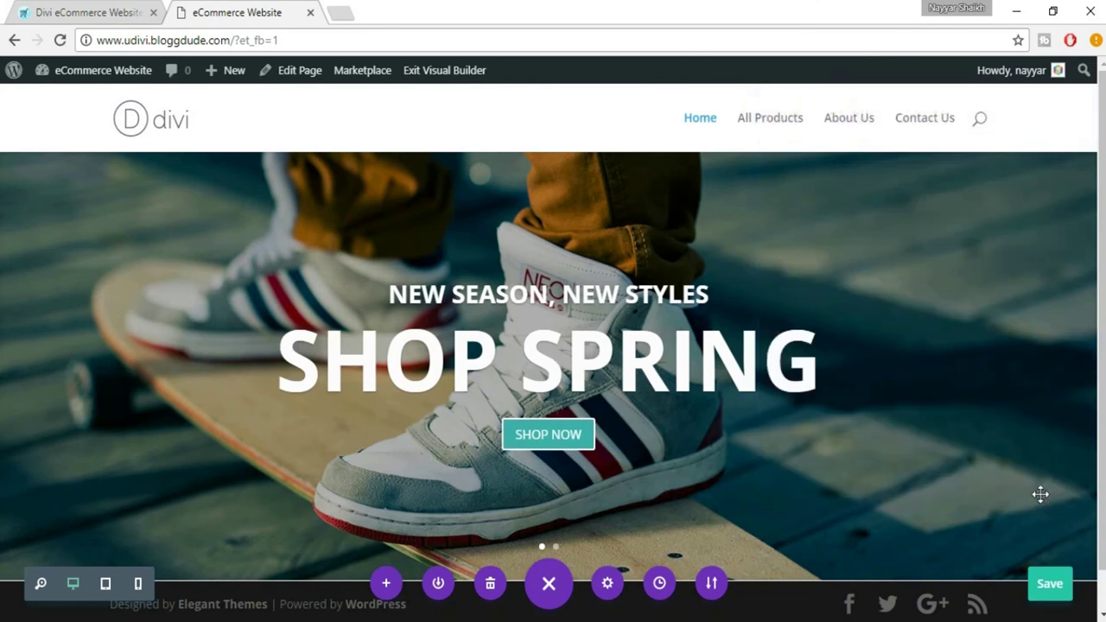
left_click(1070, 378)
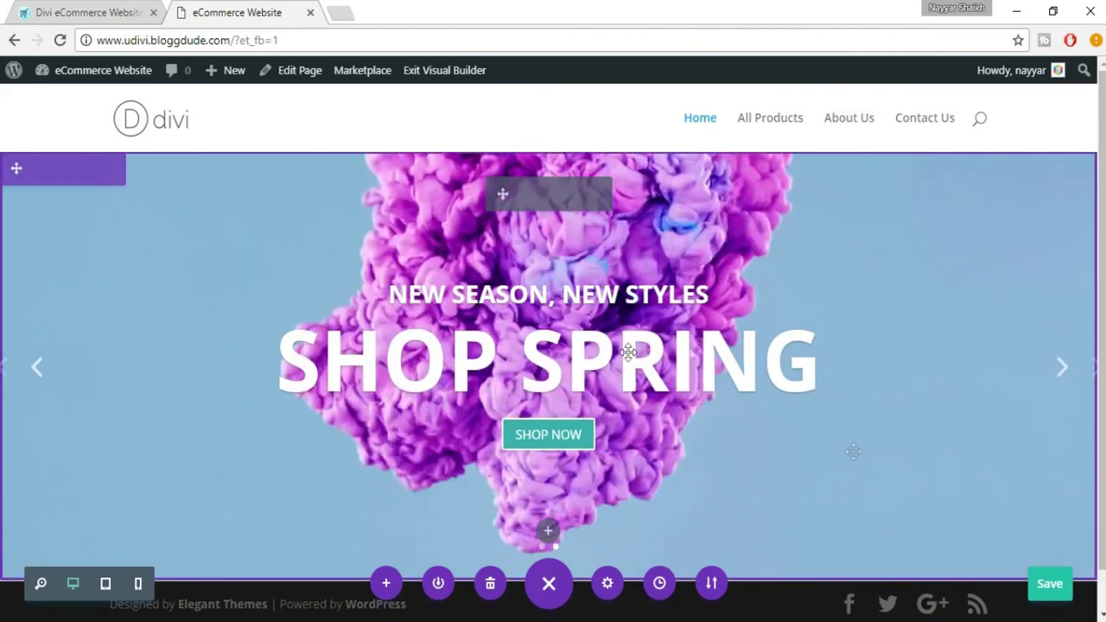
left_click(1049, 590)
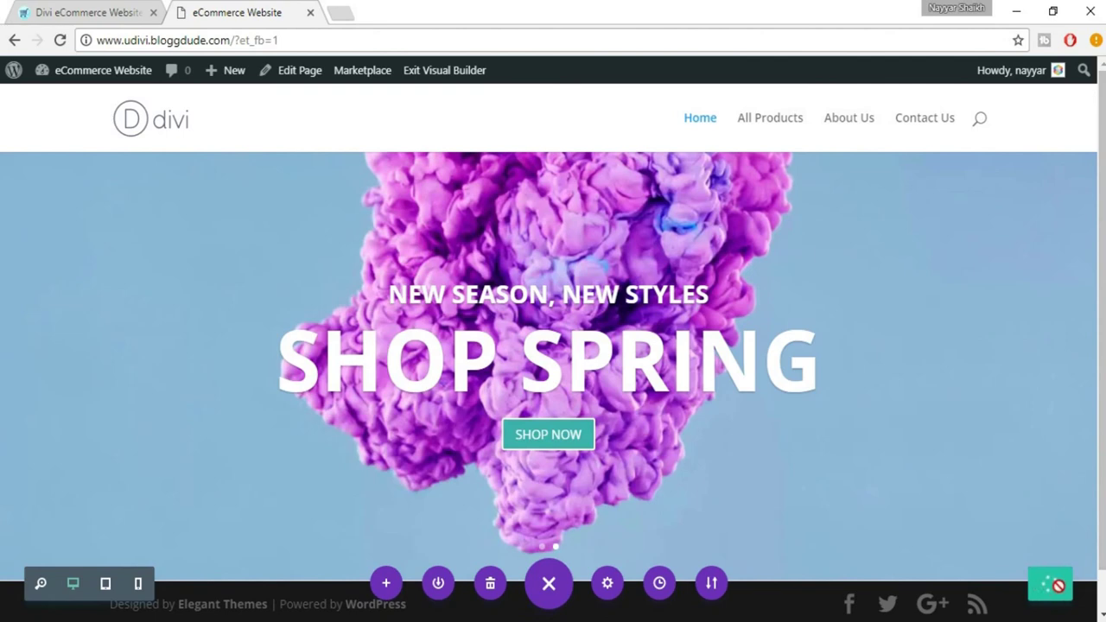
Collapse and reopen the builder's page controls, and switch the slider back to the first slide.
left_click(547, 585)
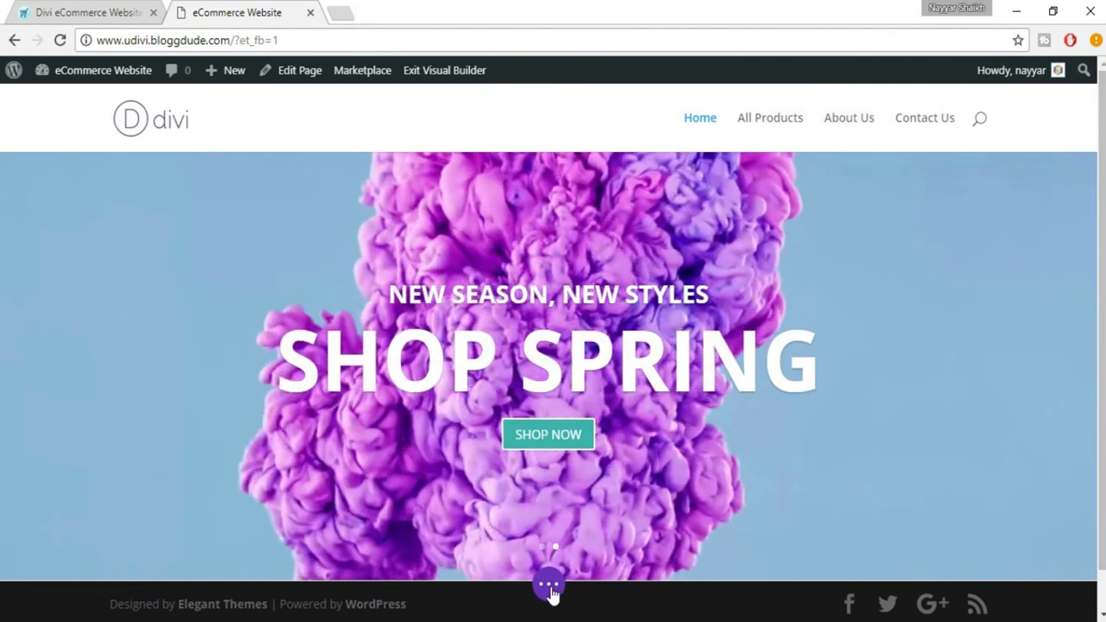
left_click(549, 596)
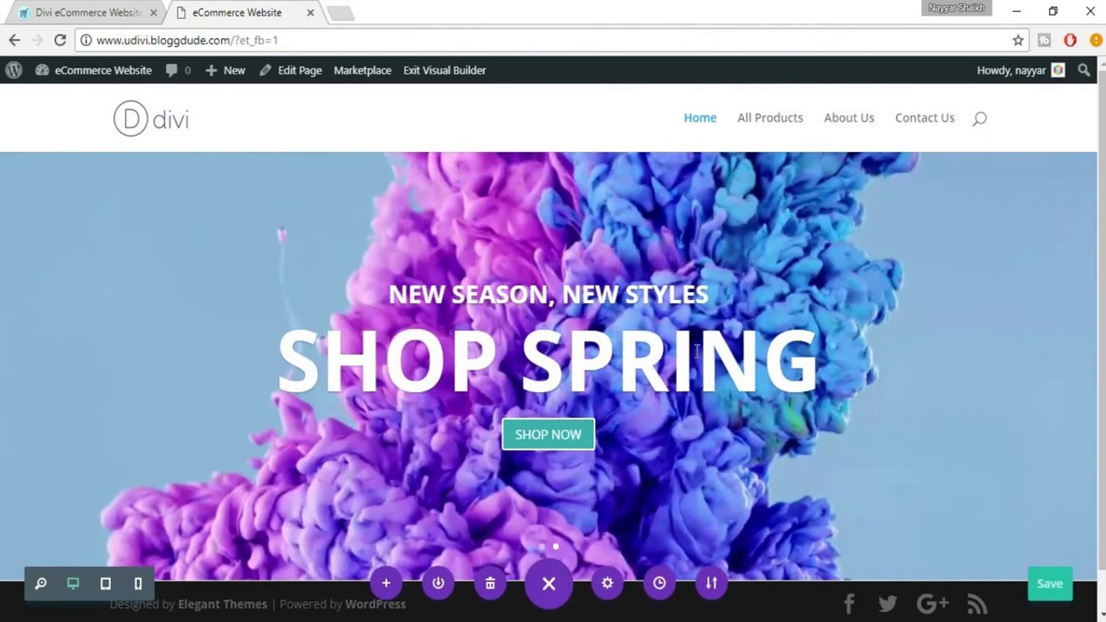
left_click(37, 371)
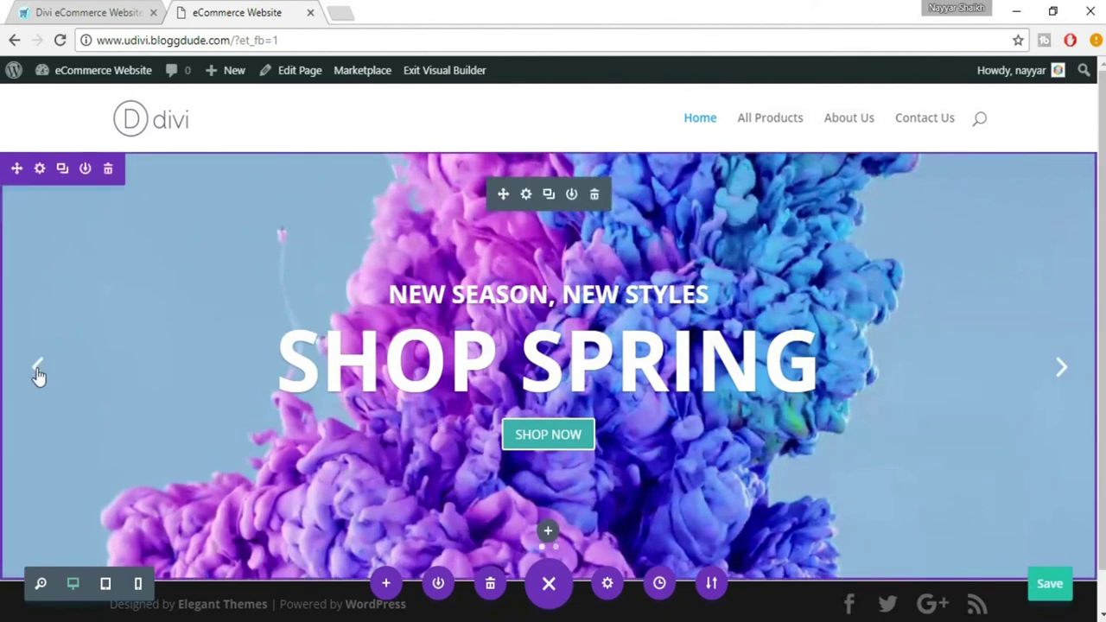